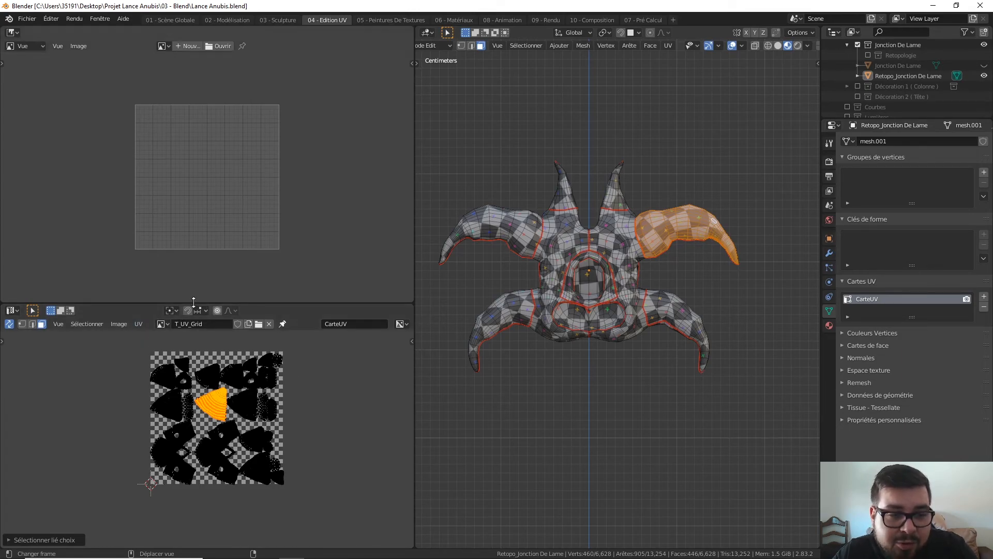
Step: Change the T_UV_Grid image's generated type to Grille couleur and clear the mesh selection
{"action": "key", "text": "n"}
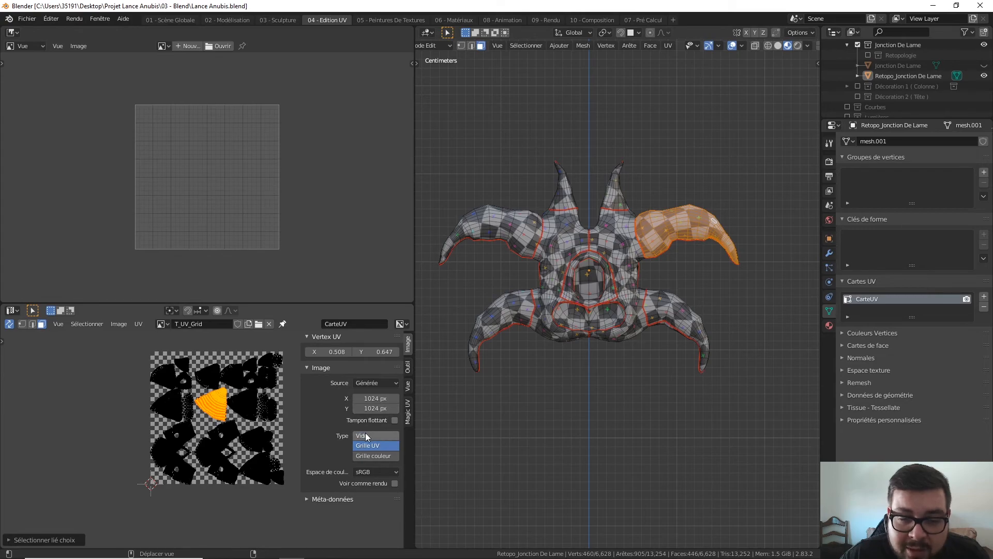
{"action": "left_click", "coordinate": [381, 455]}
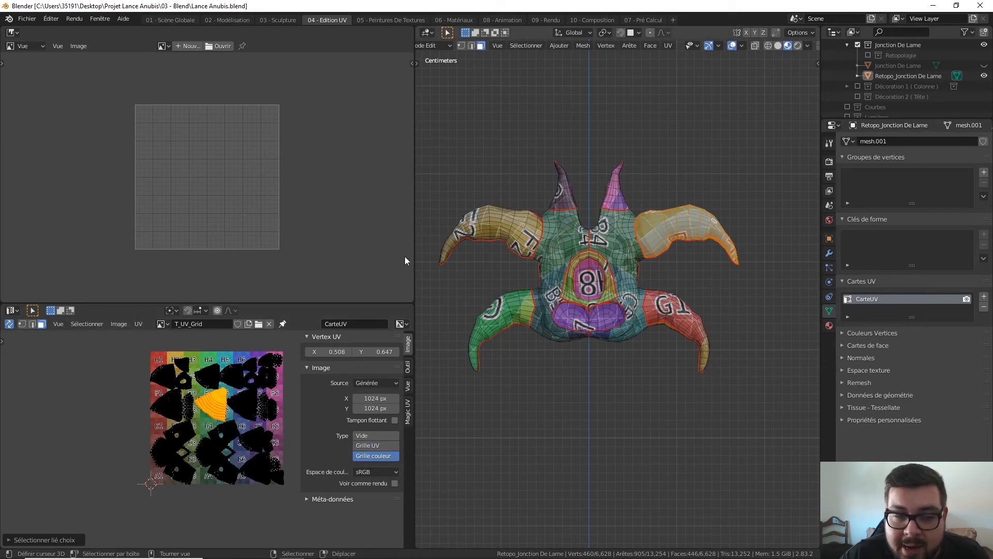
{"action": "key", "text": "alt+a"}
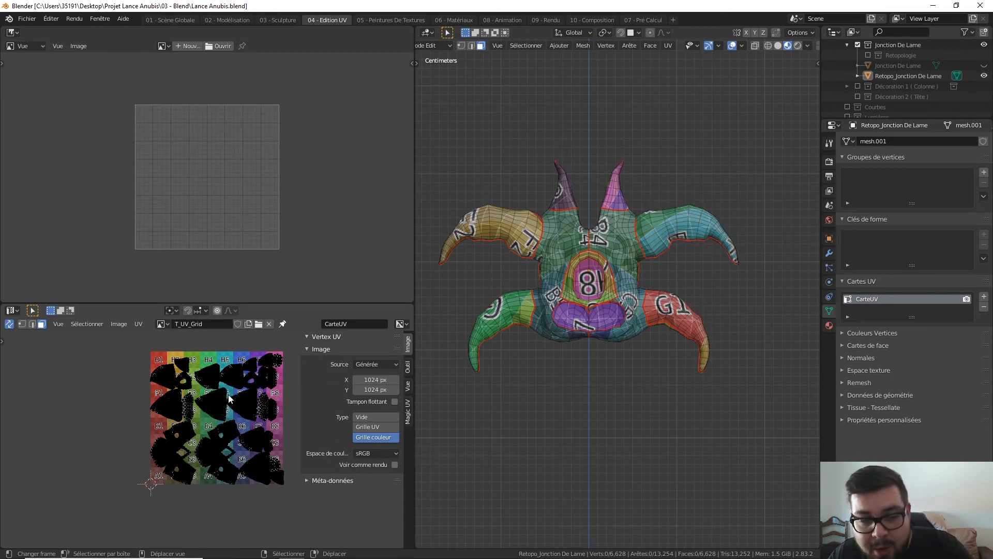
Step: Try moving the upper-right horn's UV island across the colour grid
{"action": "key", "text": "l"}
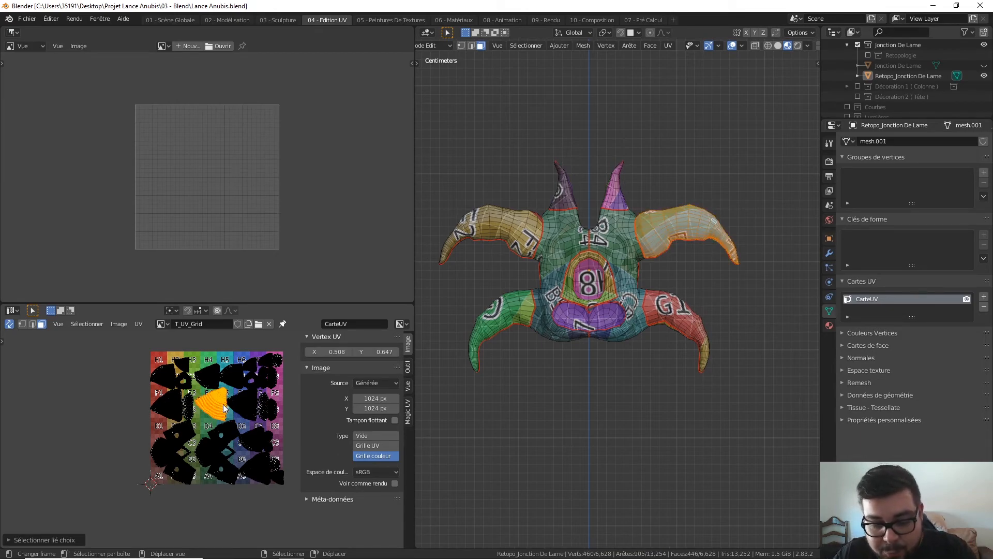
{"action": "key", "text": "g"}
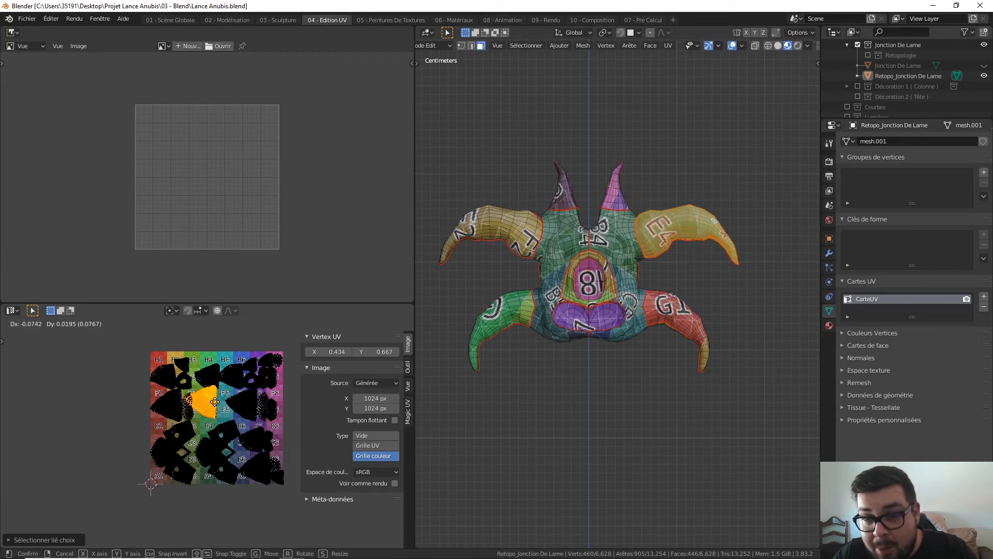
{"action": "key", "text": "Escape"}
Step: Select the front central oval plate's linked faces, rotate its UV island by 180 degrees, and hide the image sidebar
{"action": "key", "text": "l"}
{"action": "key", "text": "a"}
{"action": "left_click", "coordinate": [594, 216]}
{"action": "key", "text": "l"}
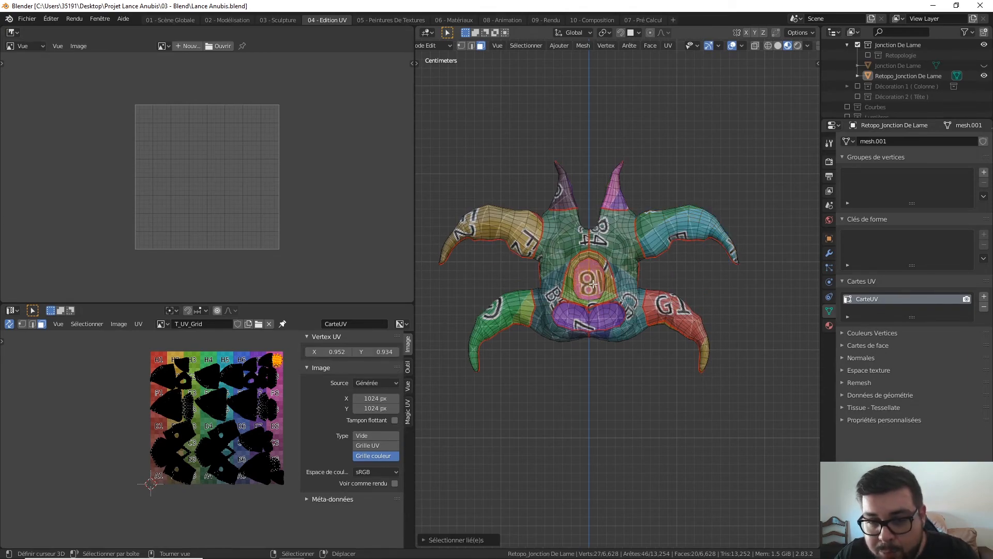
{"action": "key", "text": "g"}
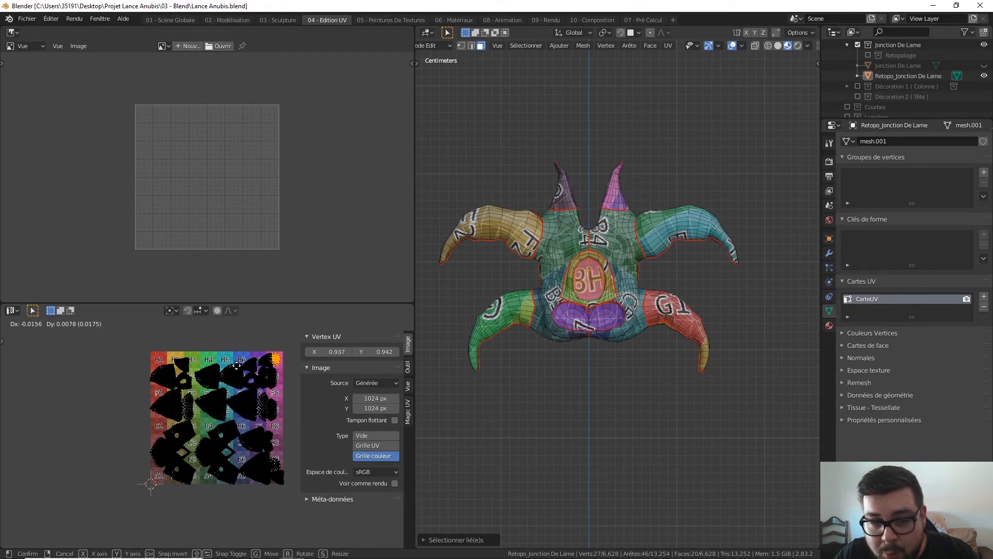
{"action": "type", "text": "r180"}
{"action": "key", "text": "Return"}
{"action": "key", "text": "g"}
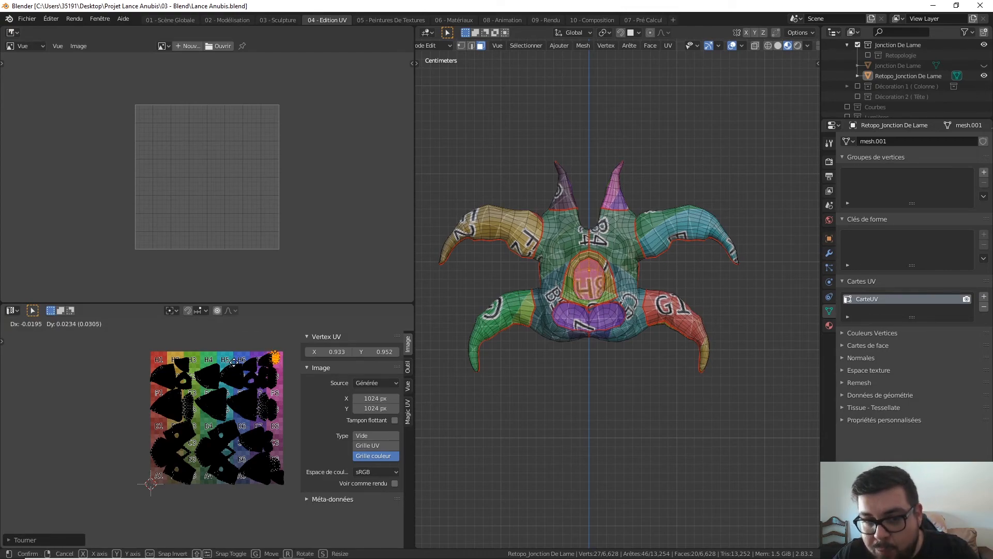
{"action": "left_click", "coordinate": [235, 359]}
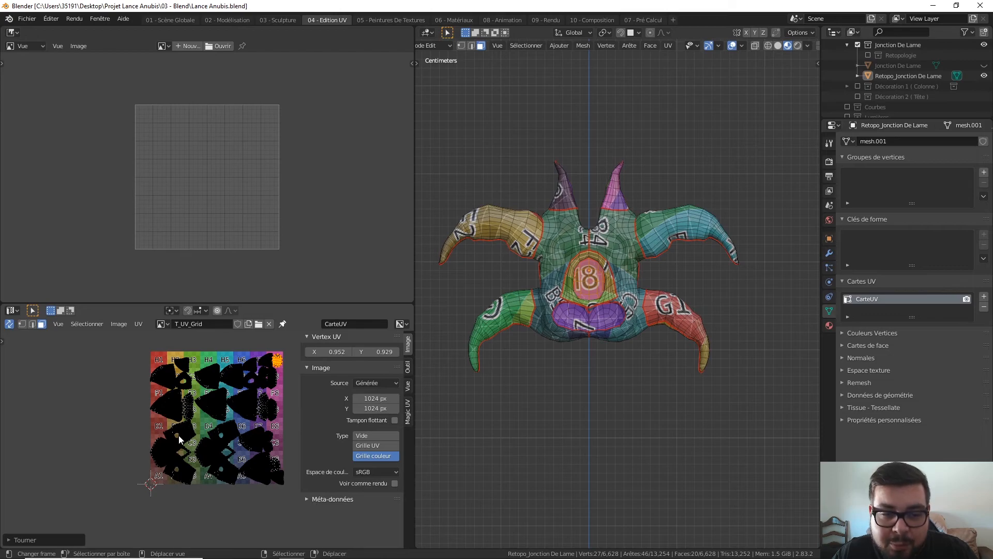
{"action": "key", "text": "n"}
Step: Select all UV islands and move them together off the colour grid, into the empty space to its left
{"action": "scroll", "coordinate": [233, 436], "scroll_direction": "down", "scroll_amount": 1}
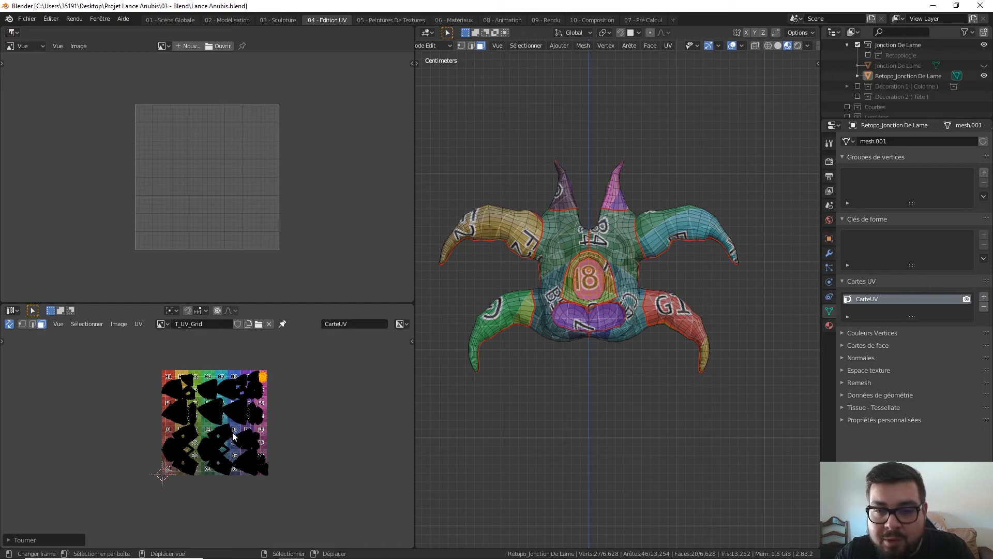
{"action": "left_click", "coordinate": [253, 447]}
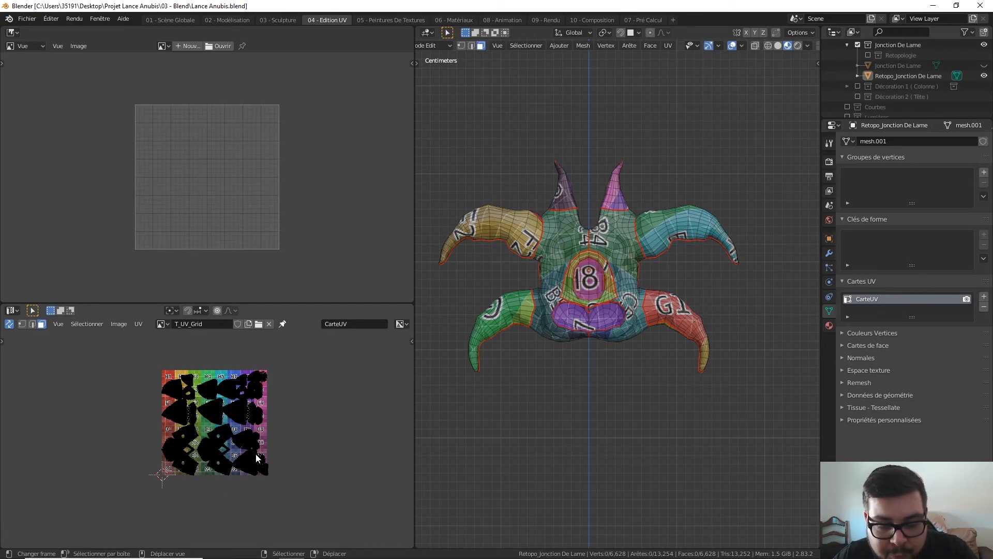
{"action": "key", "text": "a"}
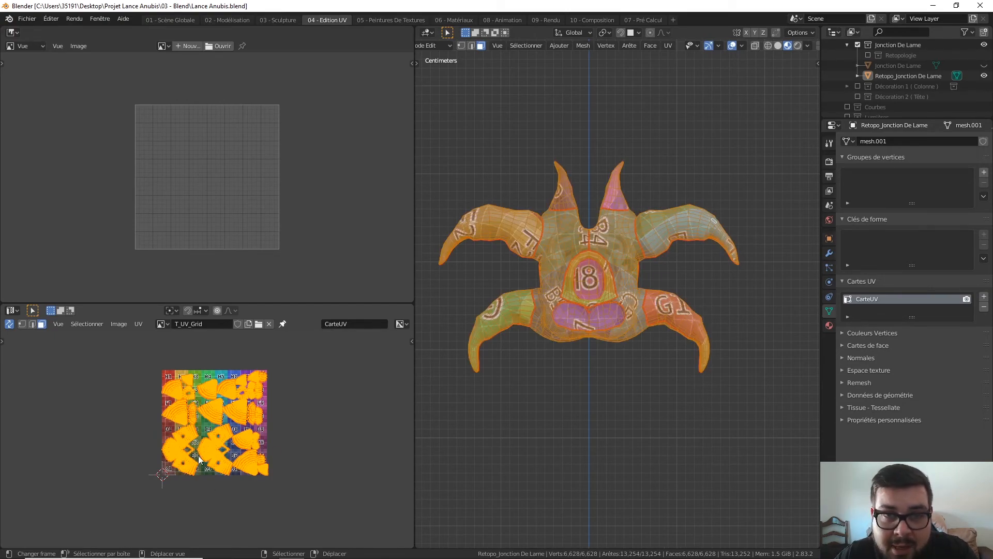
{"action": "key", "text": "g"}
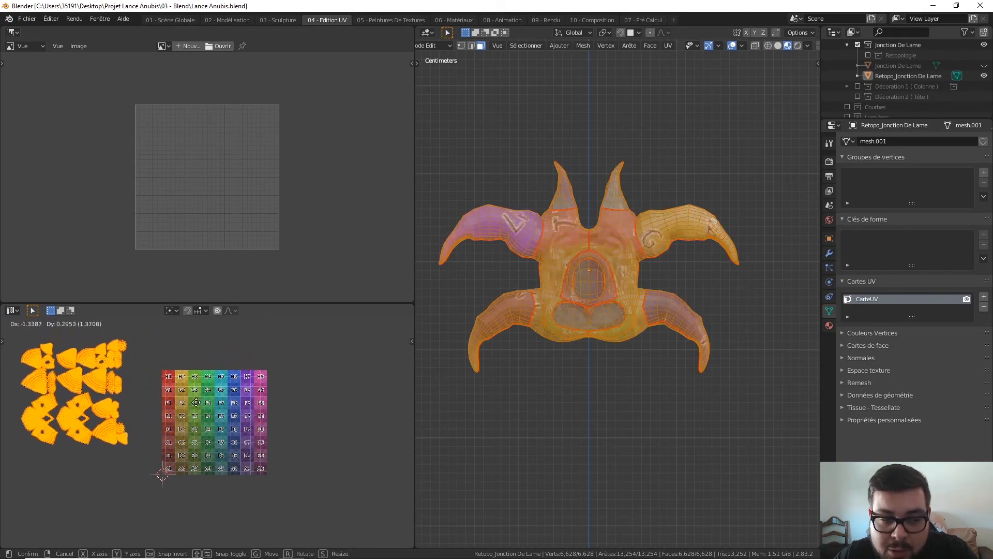
{"action": "left_click", "coordinate": [198, 431]}
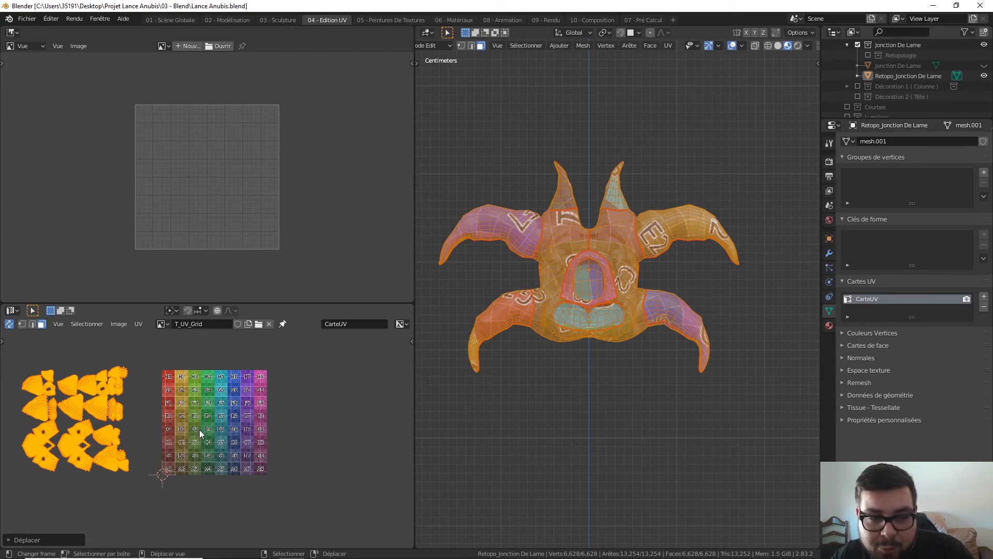
Step: Select only the small elongated UV island at the layout's right edge and move it onto the grid around tile F3
{"action": "scroll", "coordinate": [198, 427], "scroll_direction": "up", "scroll_amount": 2}
{"action": "middle_click_drag", "start_coordinate": [138, 344], "coordinate": [170, 356]}
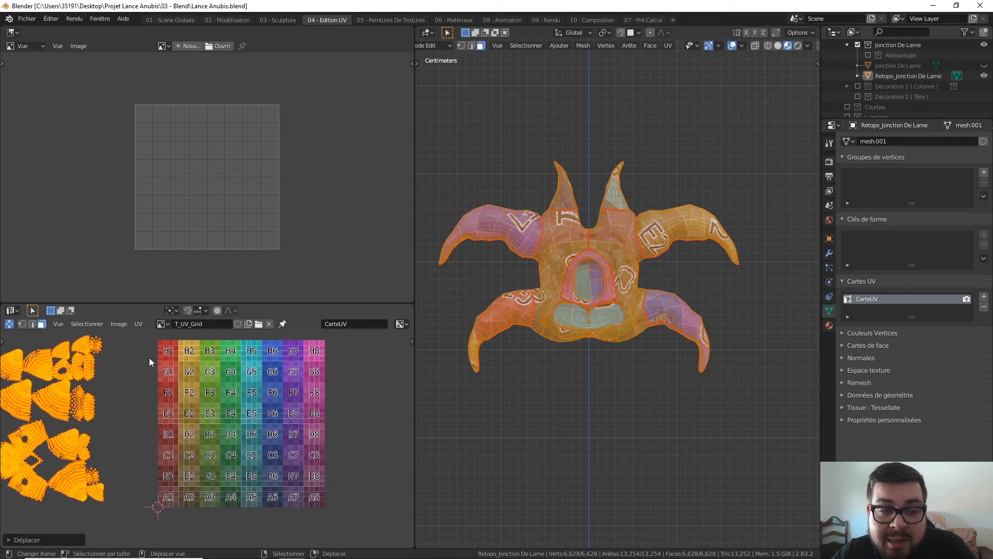
{"action": "left_click", "coordinate": [155, 388]}
{"action": "middle_click_drag", "start_coordinate": [98, 402], "coordinate": [114, 404]}
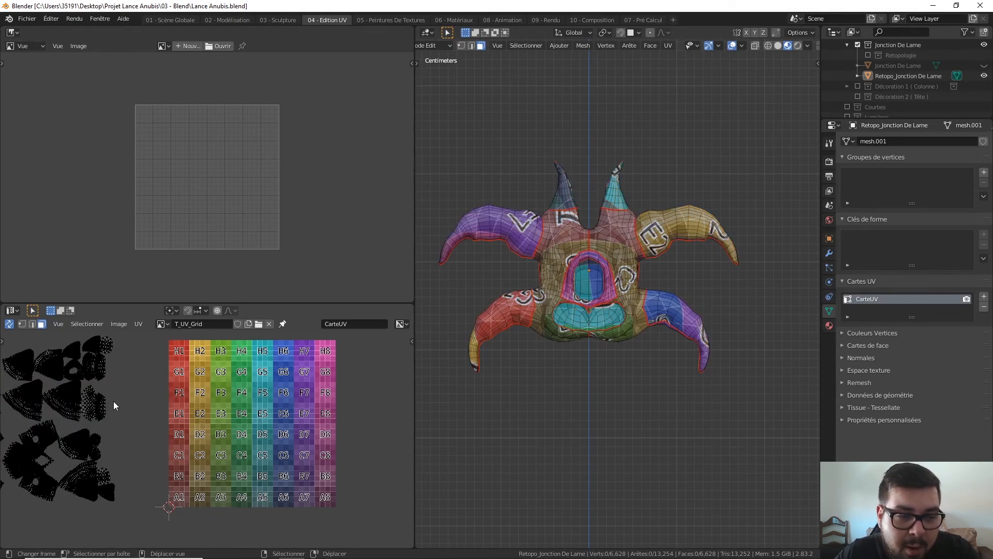
{"action": "key", "text": "l"}
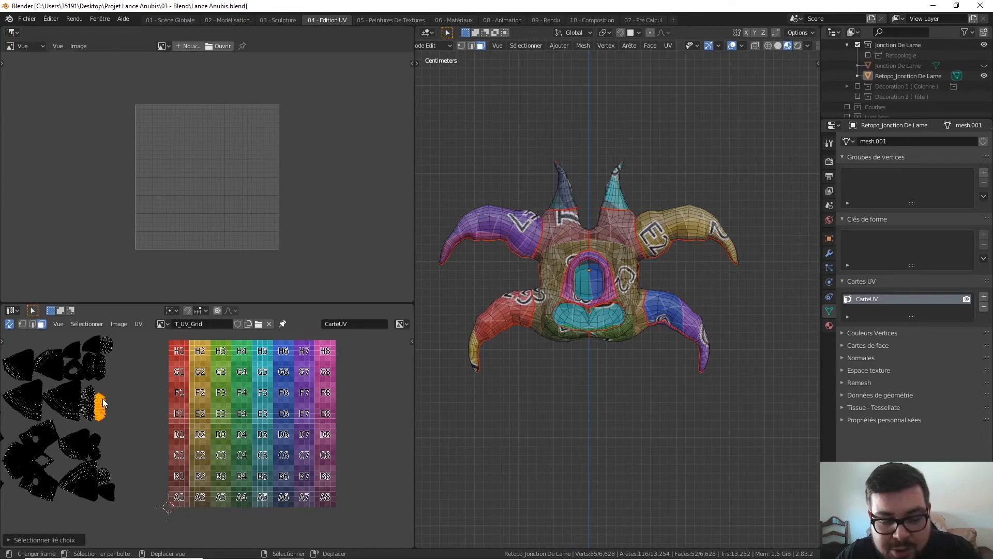
{"action": "key", "text": "g"}
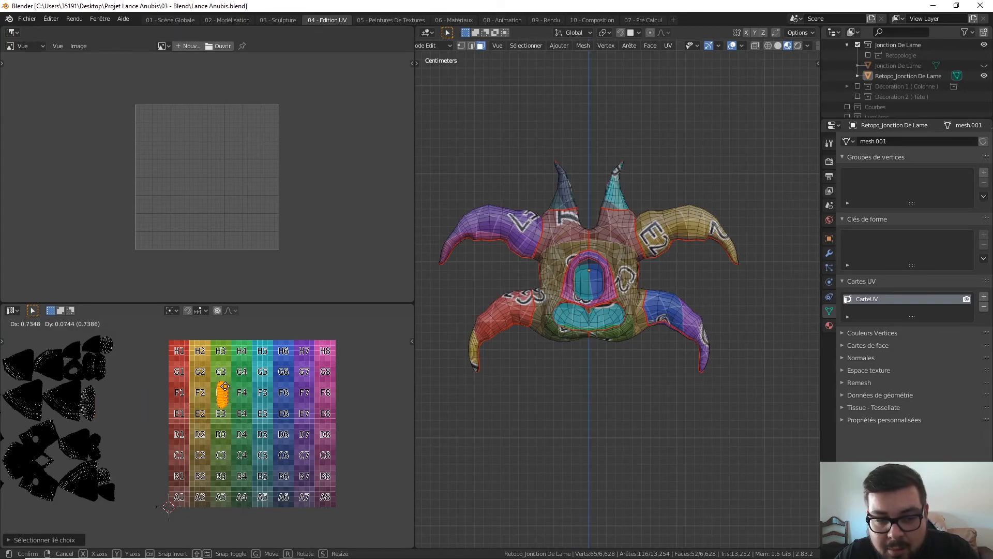
{"action": "left_click", "coordinate": [226, 390]}
Step: Check the selected strip on the model's underside and scale its UV island by 0.2
{"action": "middle_click_drag", "start_coordinate": [600, 392], "coordinate": [610, 345]}
{"action": "scroll", "coordinate": [548, 310], "scroll_direction": "up", "scroll_amount": 3}
{"action": "scroll", "coordinate": [581, 334], "scroll_direction": "up", "scroll_amount": 2}
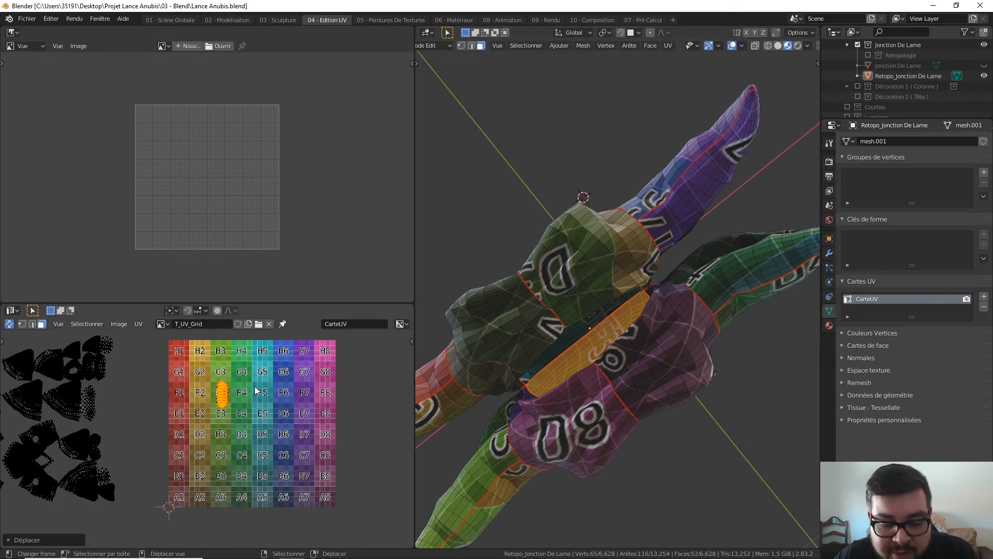
{"action": "type", "text": "s"}
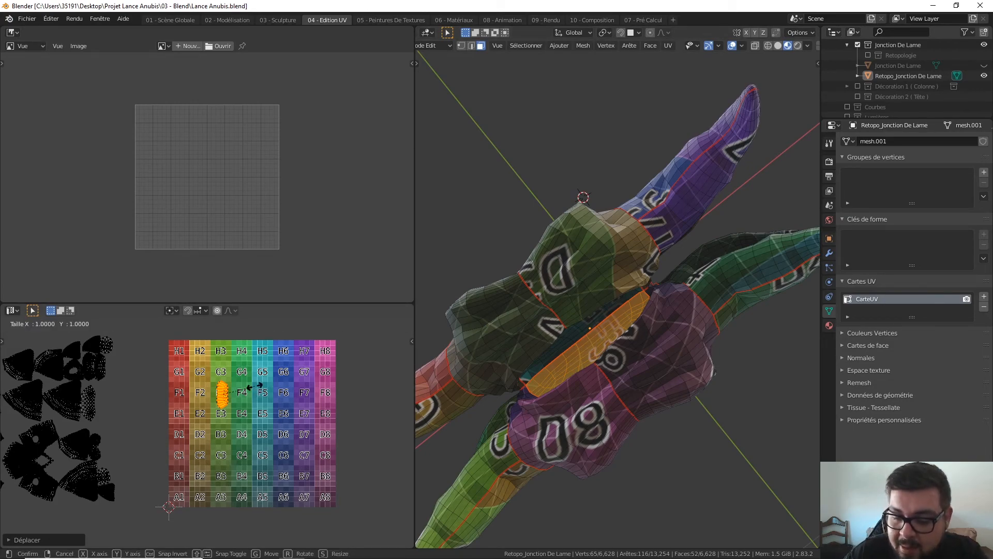
{"action": "type", "text": "0.2"}
{"action": "key", "text": "Return"}
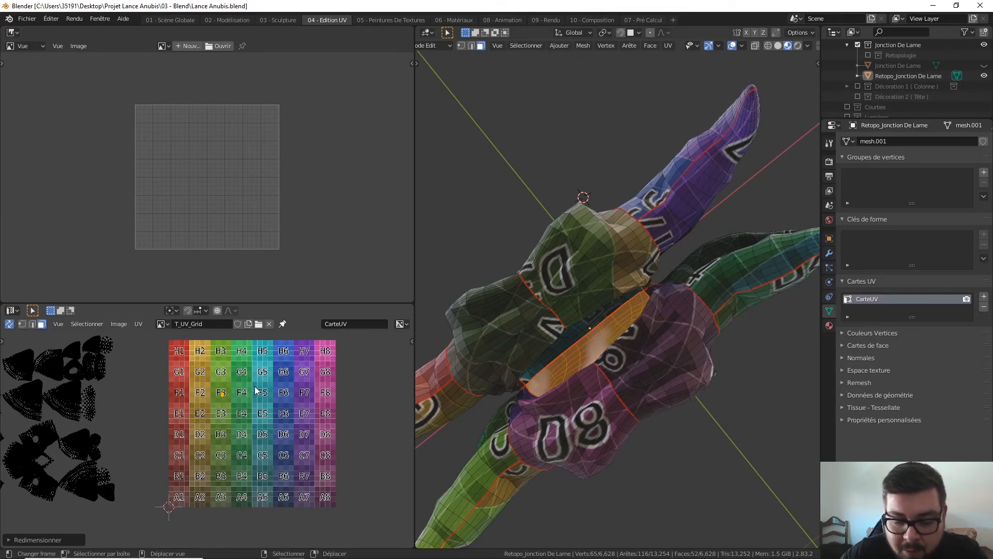
Step: Move the reduced elongated UV island into the top-right corner of tile H8 and deselect it
{"action": "scroll", "coordinate": [248, 386], "scroll_direction": "up", "scroll_amount": 3}
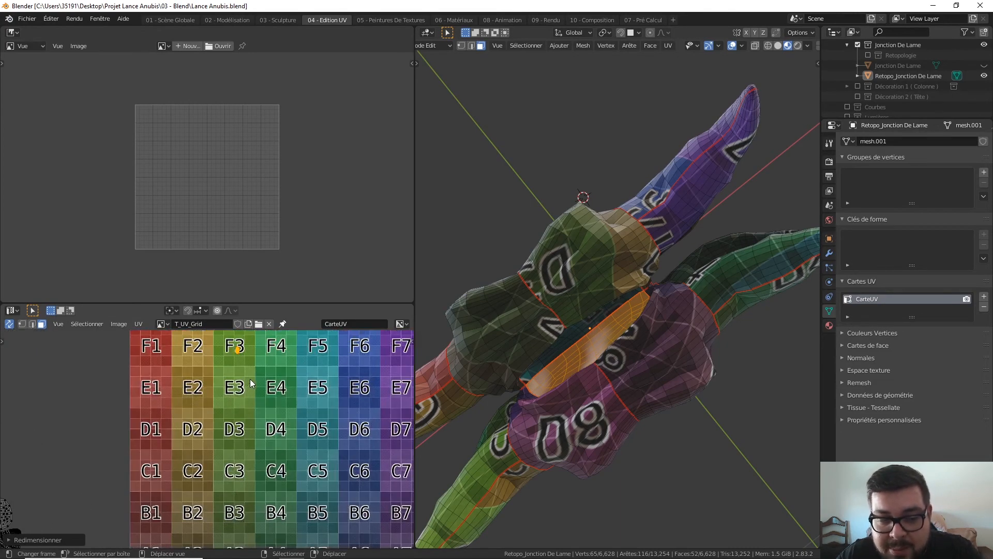
{"action": "middle_click_drag", "start_coordinate": [266, 363], "coordinate": [241, 380], "text": "shift"}
{"action": "key", "text": "g"}
{"action": "left_click", "coordinate": [387, 363]}
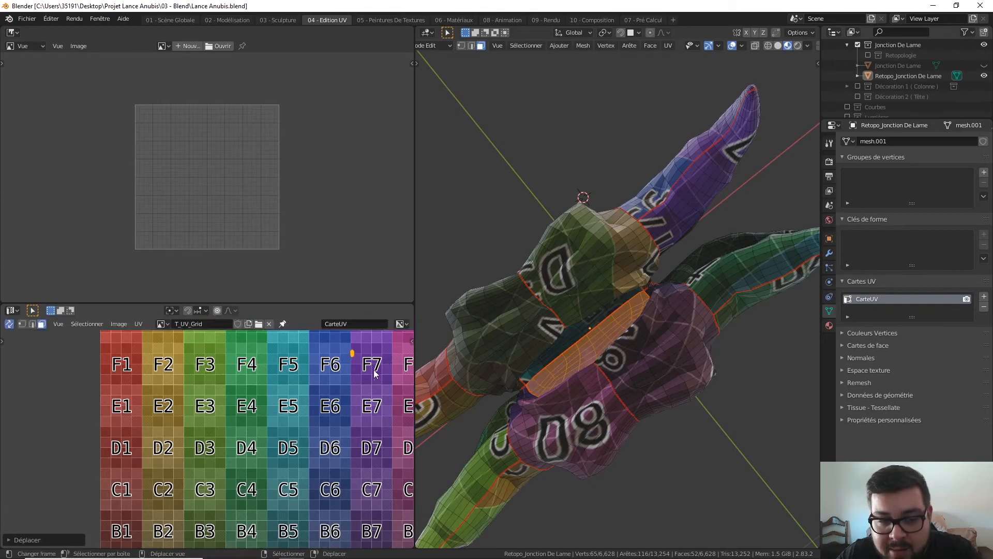
{"action": "middle_click_drag", "start_coordinate": [364, 371], "coordinate": [237, 435]}
{"action": "key", "text": "g"}
{"action": "left_click", "coordinate": [303, 349]}
{"action": "middle_click_drag", "start_coordinate": [303, 349], "coordinate": [288, 402], "text": "shift"}
{"action": "key", "text": "g"}
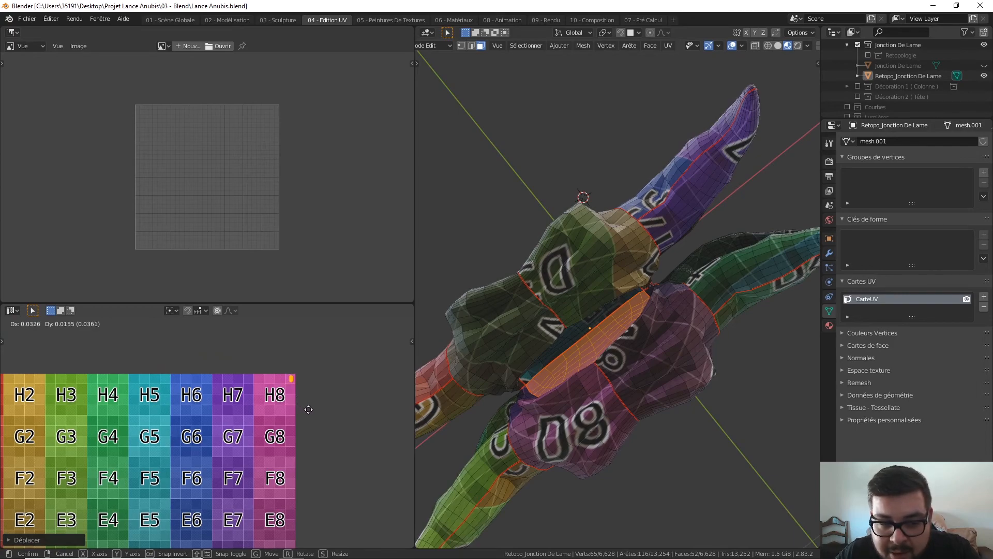
{"action": "left_click", "coordinate": [310, 412]}
{"action": "left_click", "coordinate": [299, 381]}
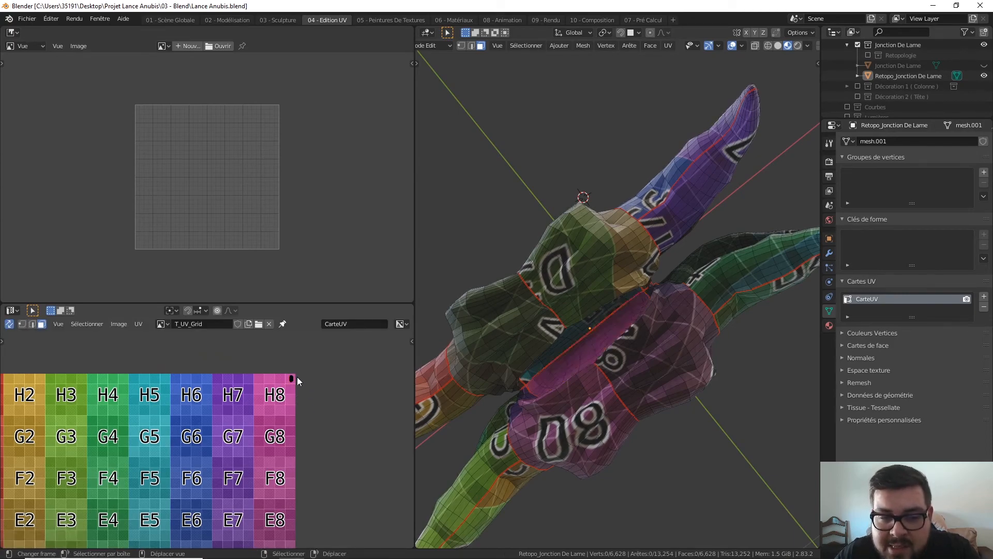
{"action": "scroll", "coordinate": [292, 396], "scroll_direction": "up", "scroll_amount": 4}
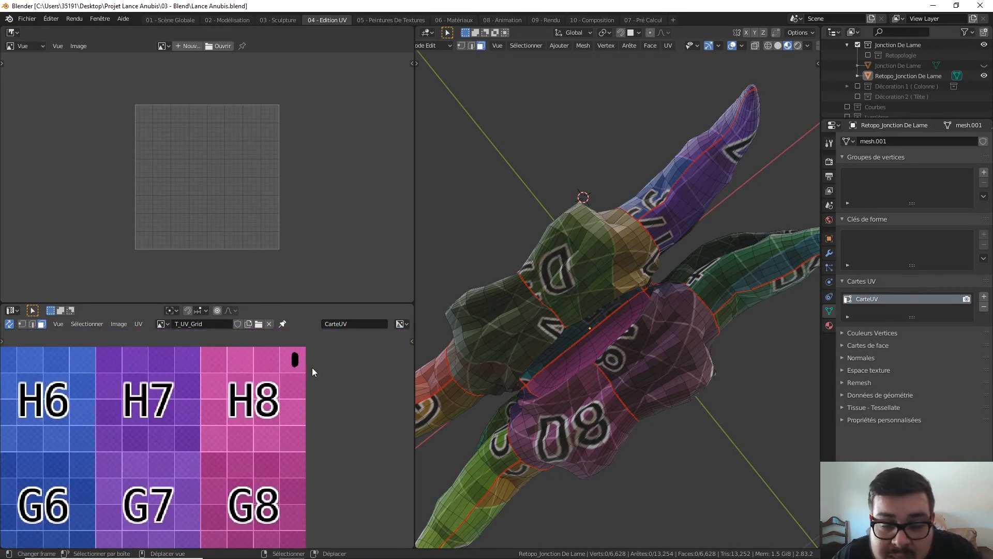
Step: Select the central oval plate's UV island in the layout and move it onto the colour grid near tile G3
{"action": "scroll", "coordinate": [284, 382], "scroll_direction": "down", "scroll_amount": 7}
{"action": "middle_click_drag", "start_coordinate": [157, 432], "coordinate": [227, 398]}
{"action": "scroll", "coordinate": [226, 408], "scroll_direction": "down", "scroll_amount": 2}
{"action": "middle_click_drag", "start_coordinate": [517, 362], "coordinate": [543, 337]}
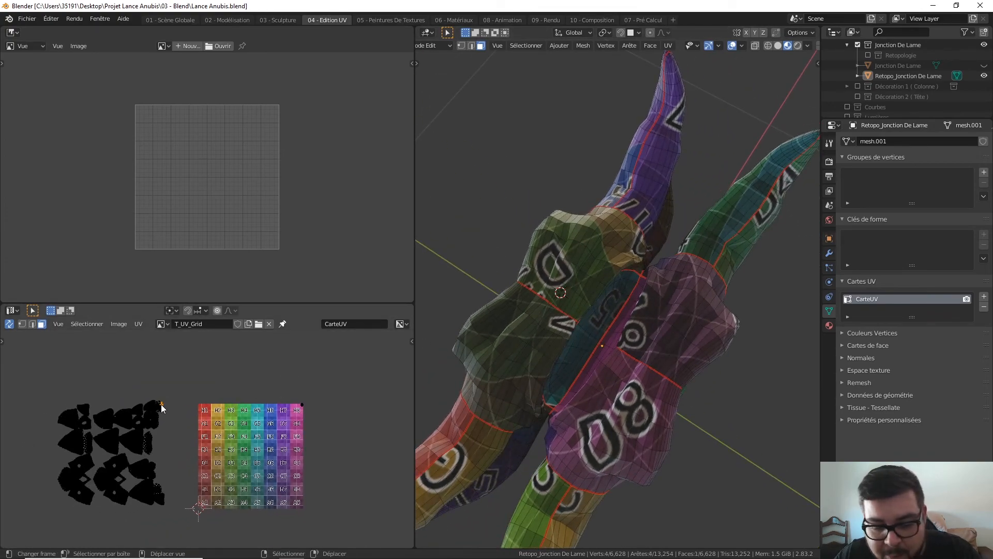
{"action": "key", "text": "l"}
{"action": "key", "text": "g"}
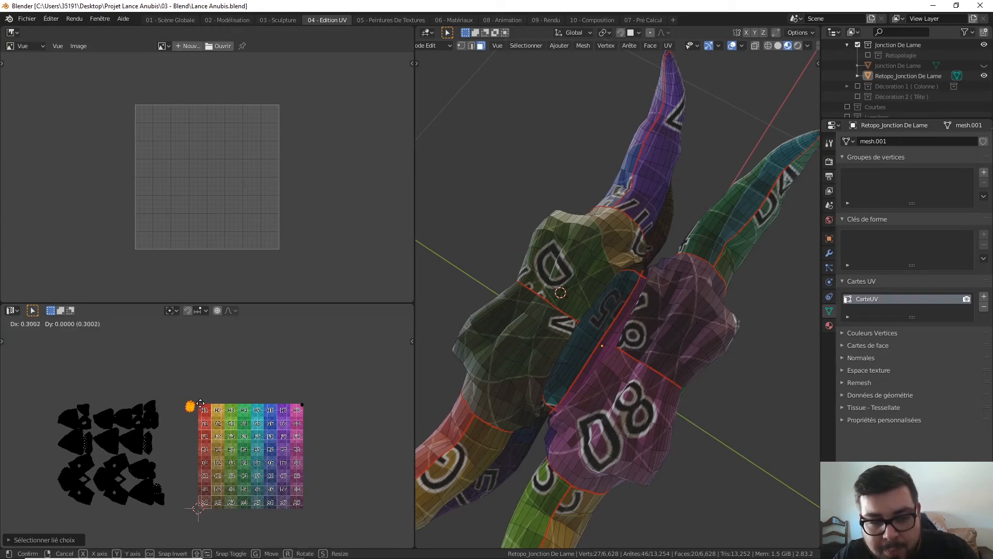
{"action": "left_click", "coordinate": [236, 429]}
Step: View the oval plate on the model from the front and scale down its UV island
{"action": "middle_click_drag", "start_coordinate": [697, 289], "coordinate": [661, 408]}
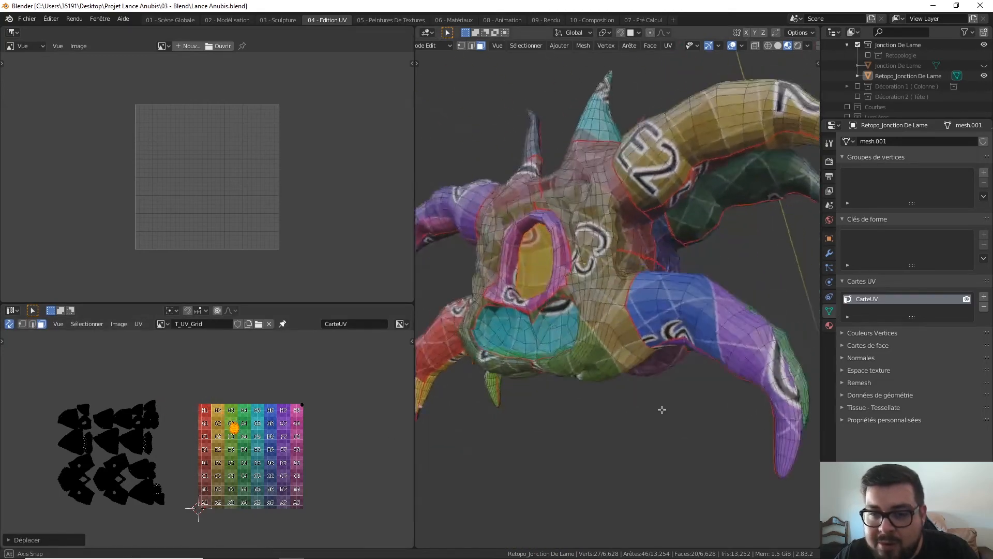
{"action": "scroll", "coordinate": [621, 364], "scroll_direction": "down", "scroll_amount": 4}
{"action": "middle_click_drag", "start_coordinate": [621, 364], "coordinate": [654, 375]}
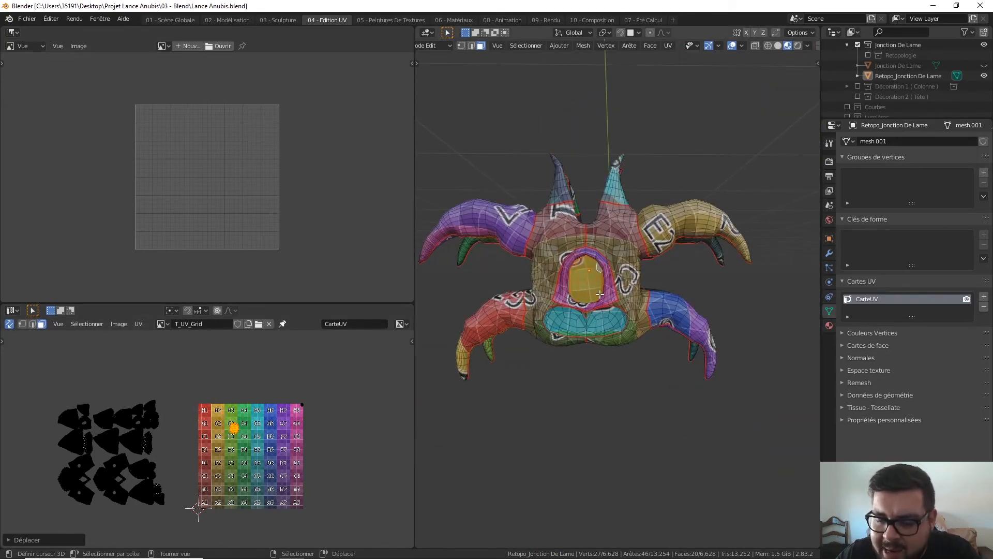
{"action": "key", "text": "KP_1"}
{"action": "scroll", "coordinate": [573, 234], "scroll_direction": "up", "scroll_amount": 4}
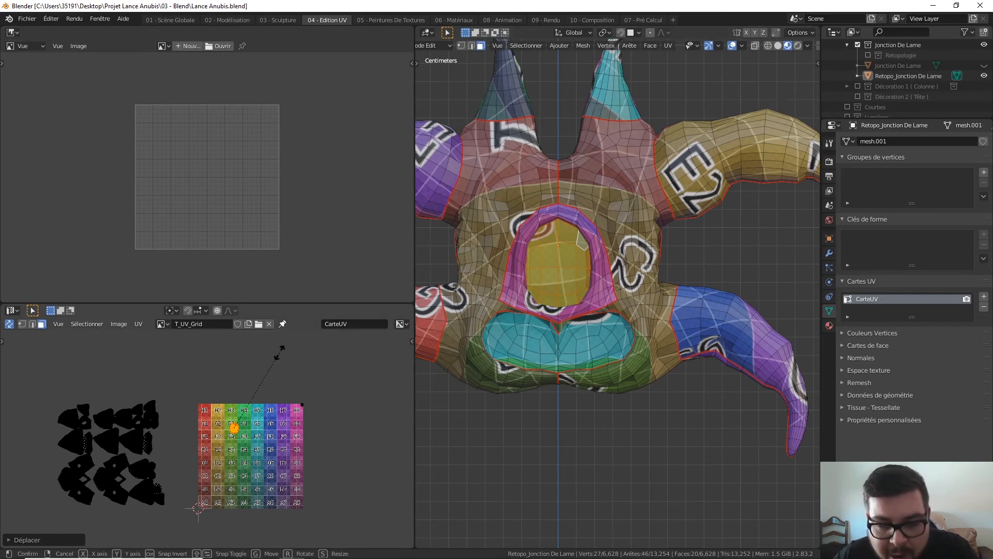
{"action": "type", "text": "s0"}
{"action": "key", "text": "Return"}
Step: Move the oval plate's reduced UV island into tile H8, just left of the small elongated island
{"action": "scroll", "coordinate": [284, 403], "scroll_direction": "up", "scroll_amount": 4}
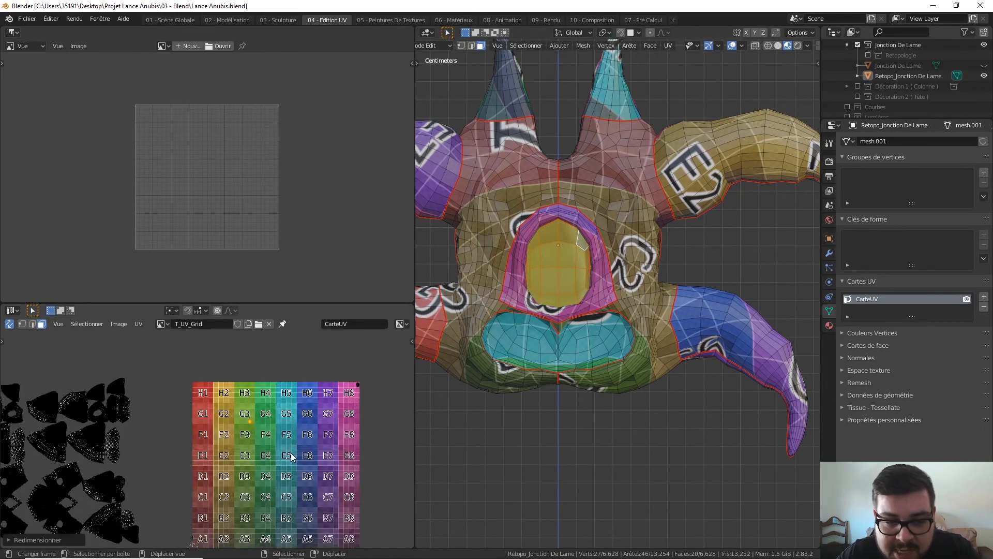
{"action": "key", "text": "g"}
{"action": "left_click", "coordinate": [377, 430]}
{"action": "middle_click_drag", "start_coordinate": [377, 429], "coordinate": [207, 438]}
{"action": "key", "text": "g"}
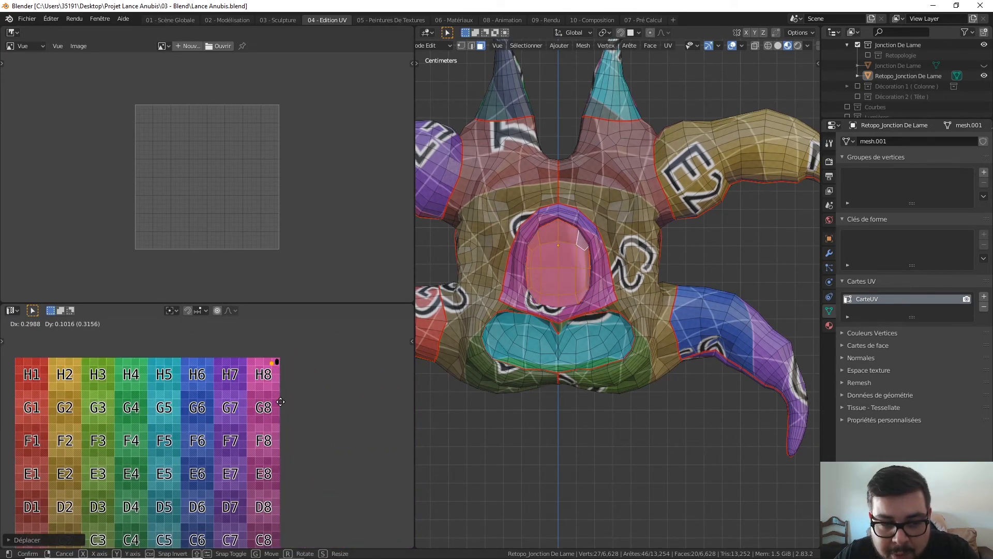
{"action": "left_click", "coordinate": [277, 400]}
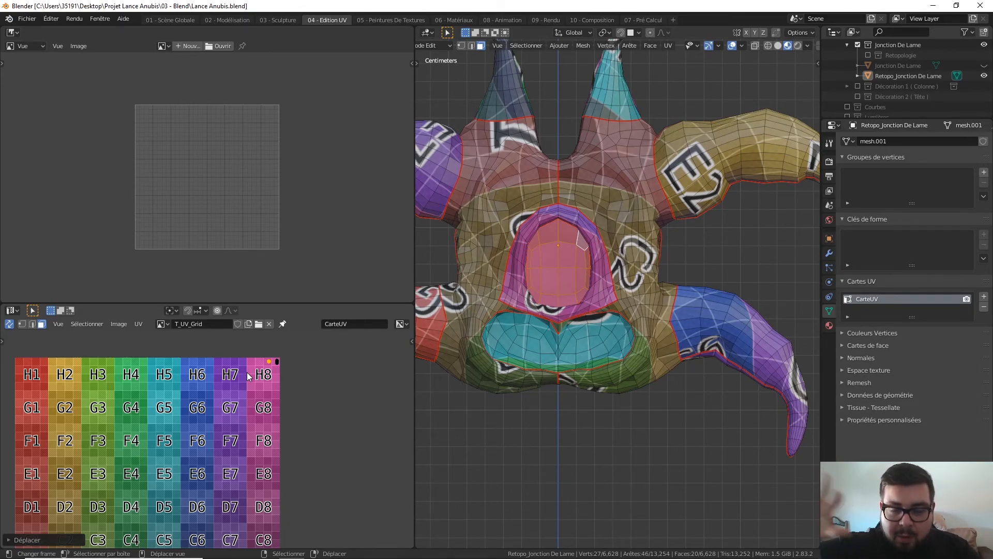
{"action": "scroll", "coordinate": [265, 372], "scroll_direction": "down", "scroll_amount": 2}
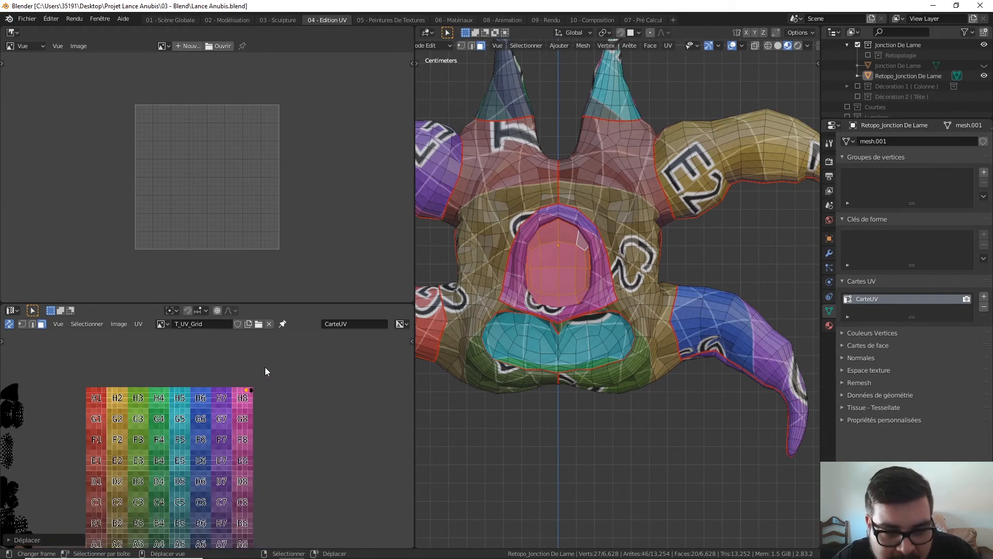
Step: Shift the oval plate's reduced UV island further left of the small elongated island in tile H8 and deselect it
{"action": "scroll", "coordinate": [261, 381], "scroll_direction": "up", "scroll_amount": 4}
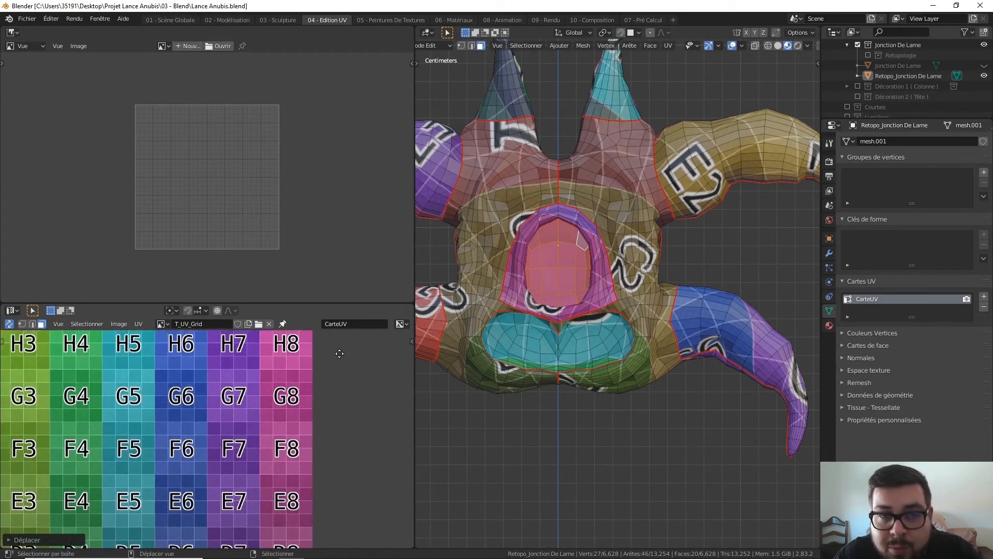
{"action": "key", "text": "g"}
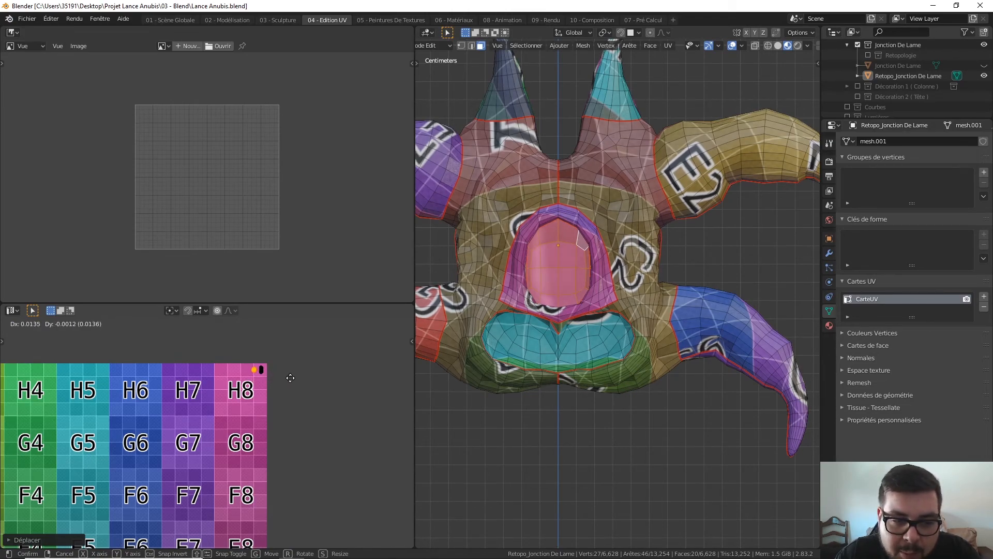
{"action": "left_click", "coordinate": [244, 373]}
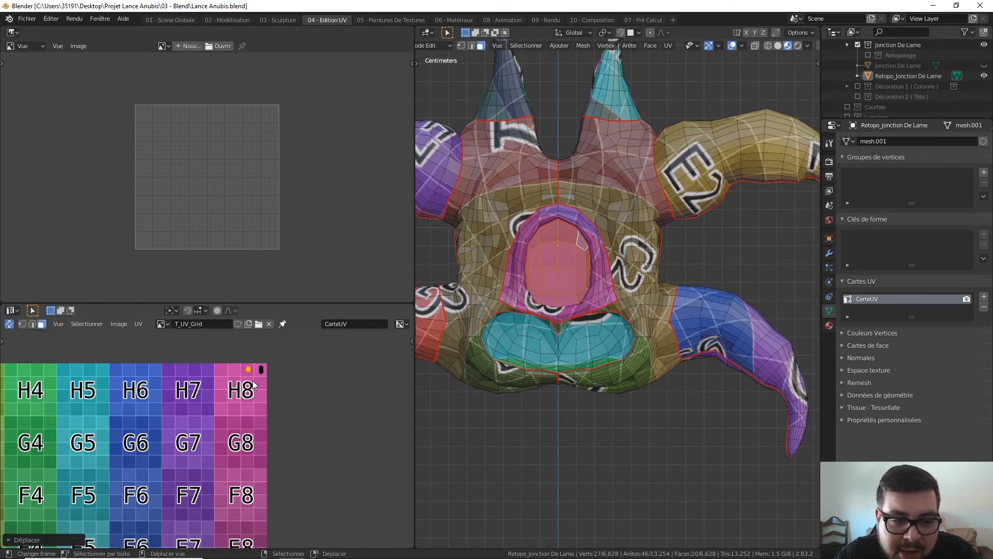
{"action": "scroll", "coordinate": [142, 521], "scroll_direction": "up", "scroll_amount": 5}
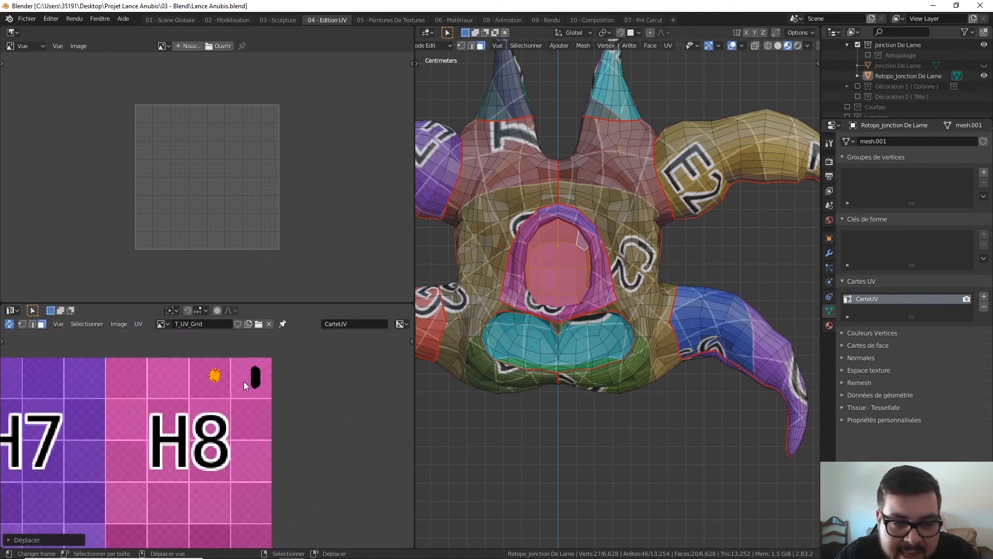
{"action": "key", "text": "alt+a"}
Step: Select the elongated UV island at the upper right edge of the island cluster, check it on the model and scale it to 0.1
{"action": "scroll", "coordinate": [220, 362], "scroll_direction": "down", "scroll_amount": 6}
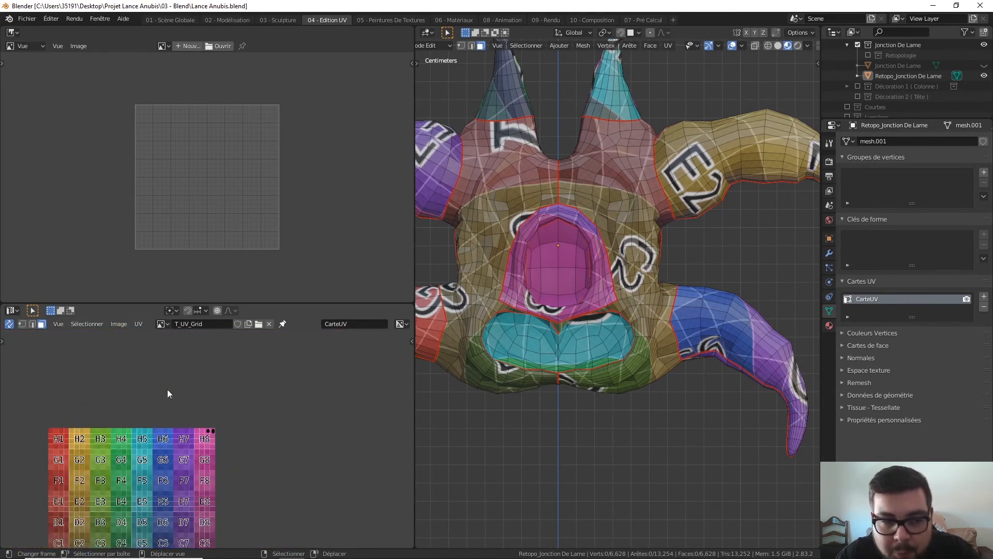
{"action": "middle_click_drag", "start_coordinate": [176, 388], "coordinate": [309, 337]}
{"action": "key", "text": "l"}
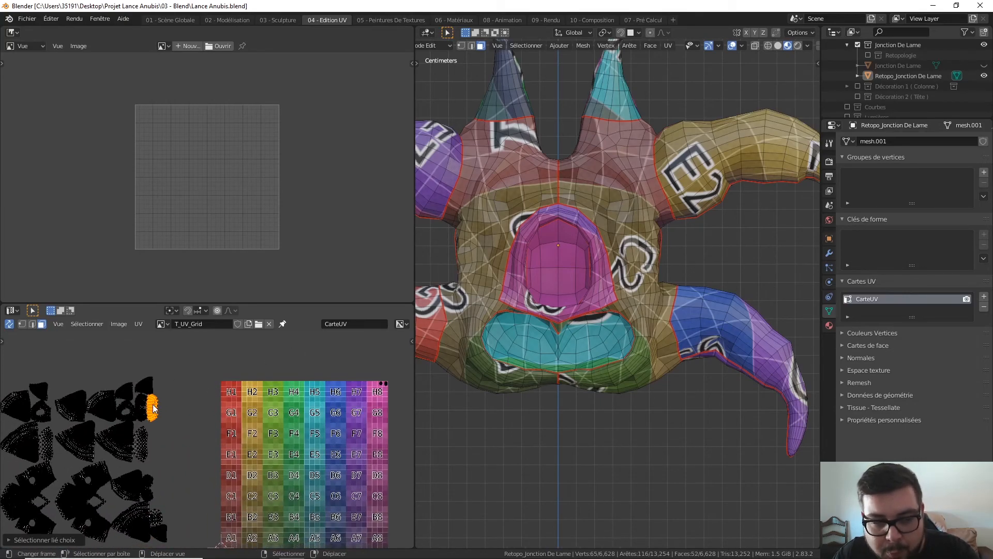
{"action": "middle_click_drag", "start_coordinate": [556, 425], "coordinate": [659, 277]}
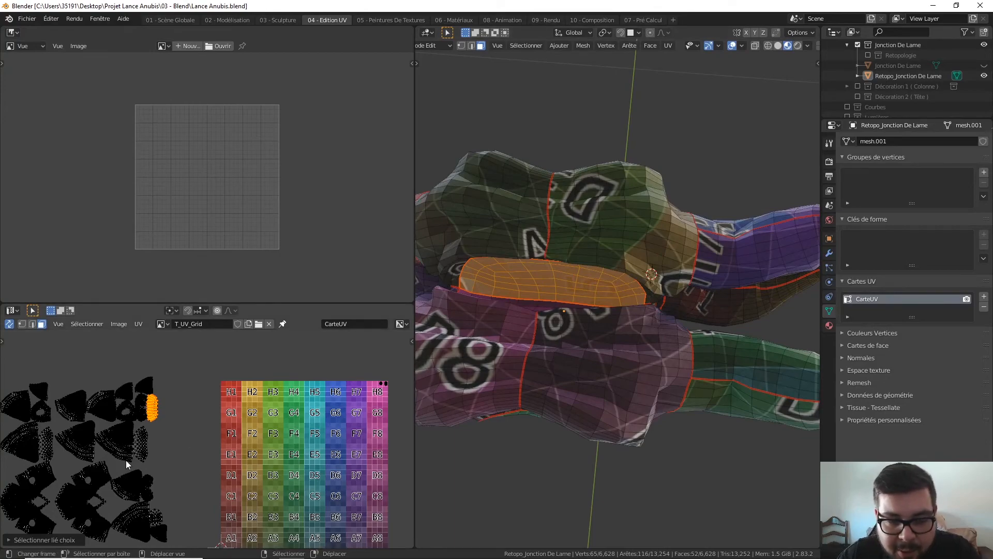
{"action": "type", "text": "s0.1"}
{"action": "key", "text": "Return"}
Step: Move the reduced elongated island into the top row of tile H8, left of the oval plate's island, and deselect it
{"action": "key", "text": "g"}
{"action": "left_click", "coordinate": [348, 441]}
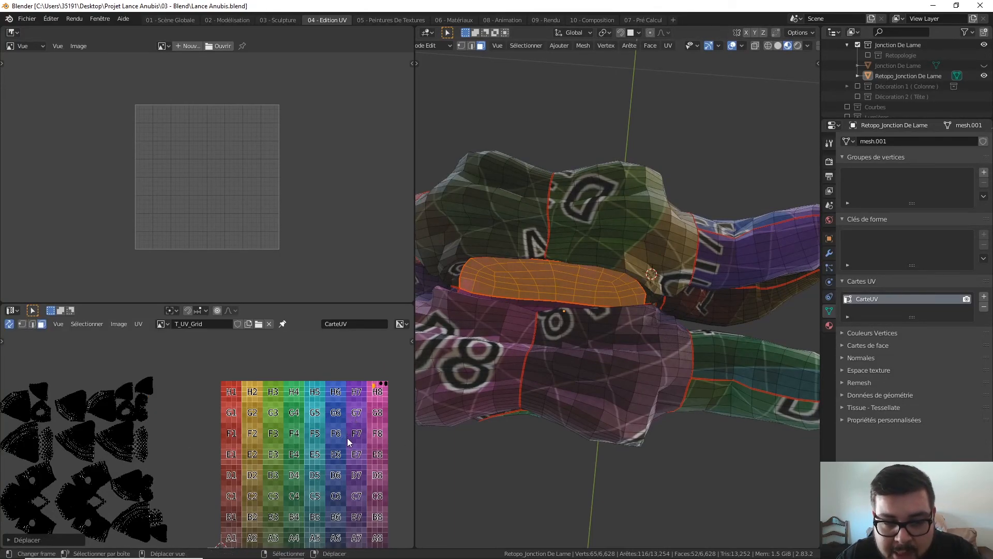
{"action": "scroll", "coordinate": [348, 442], "scroll_direction": "up", "scroll_amount": 5}
{"action": "middle_click_drag", "start_coordinate": [403, 385], "coordinate": [117, 441]}
{"action": "middle_click_drag", "start_coordinate": [351, 392], "coordinate": [231, 479]}
{"action": "scroll", "coordinate": [344, 456], "scroll_direction": "up", "scroll_amount": 3}
{"action": "key", "text": "g"}
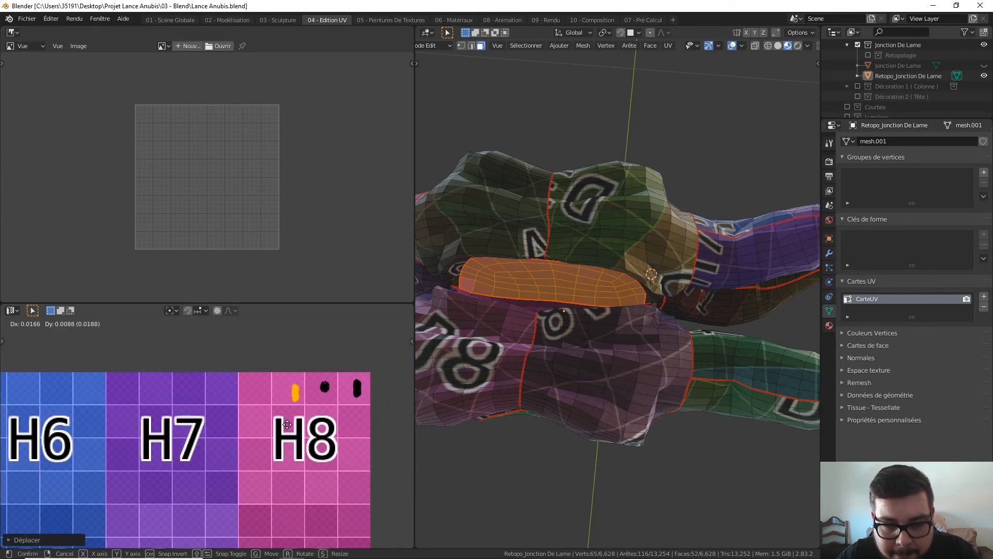
{"action": "left_click", "coordinate": [270, 424]}
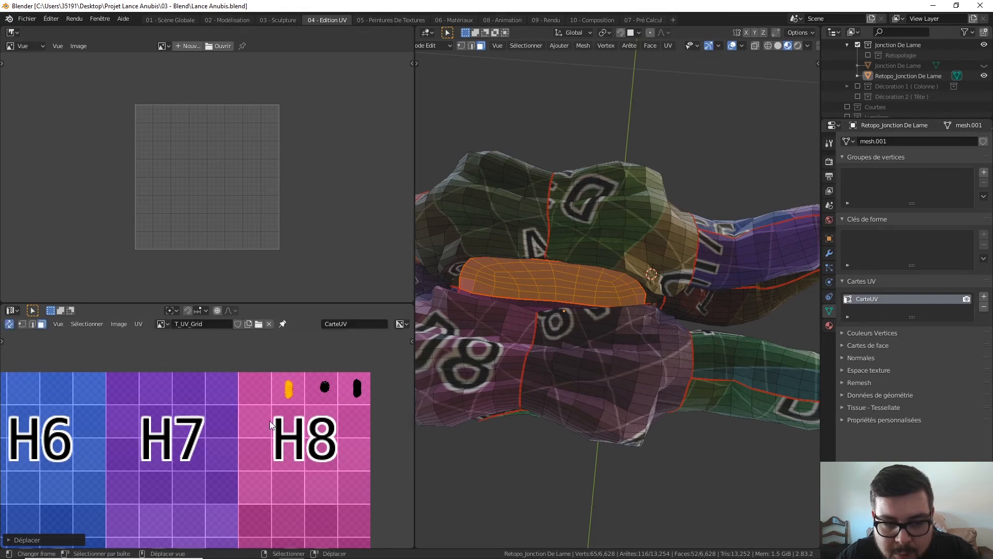
{"action": "key", "text": "alt+a"}
Step: Select the half-disc UV island at the cluster's right edge, locate it on the model and scale it down to about a tenth
{"action": "scroll", "coordinate": [262, 414], "scroll_direction": "down", "scroll_amount": 9}
{"action": "middle_click_drag", "start_coordinate": [315, 409], "coordinate": [268, 426]}
{"action": "middle_click_drag", "start_coordinate": [132, 415], "coordinate": [223, 402]}
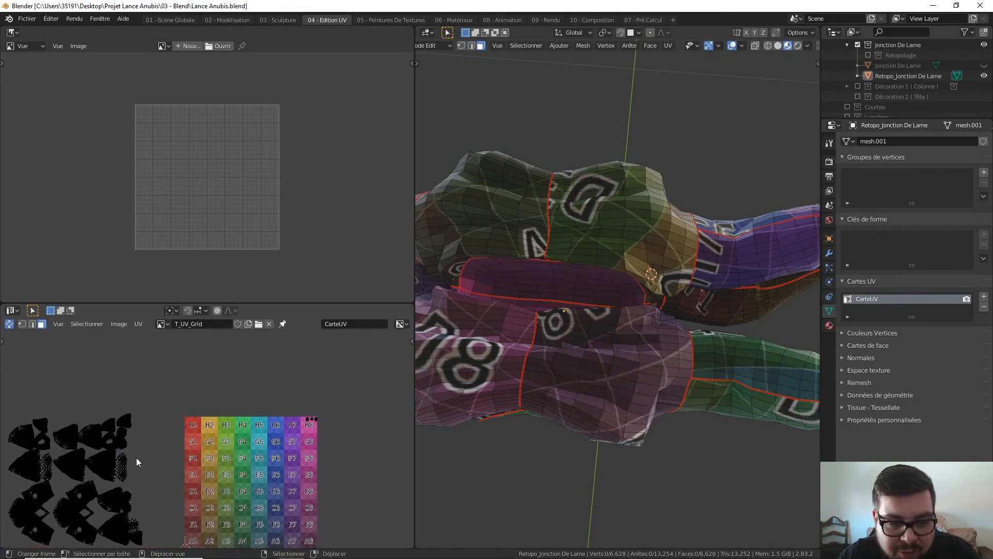
{"action": "key", "text": "l"}
{"action": "middle_click_drag", "start_coordinate": [720, 366], "coordinate": [685, 320]}
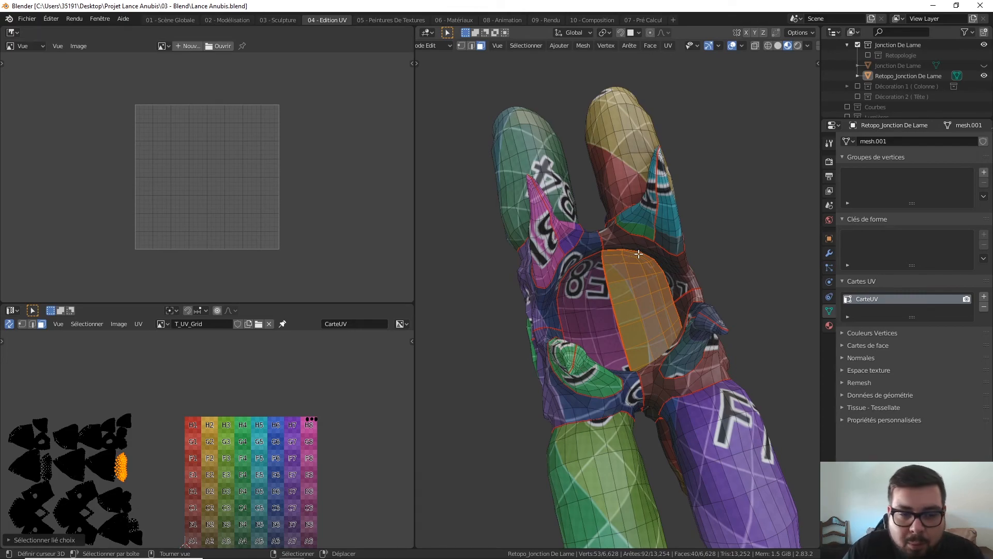
{"action": "type", "text": "s0.2"}
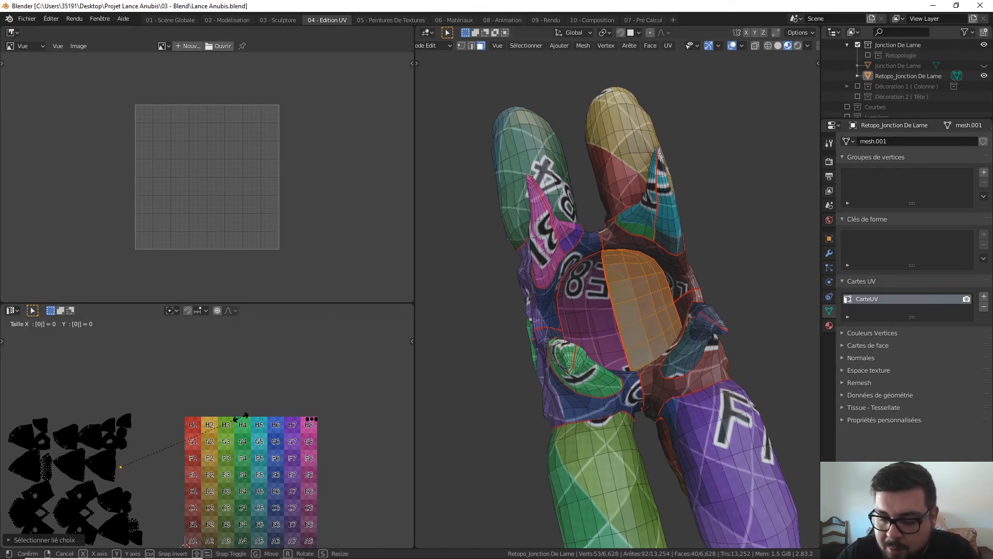
{"action": "key", "text": "Return"}
Step: Move the reduced half-disc island into the top-left corner of tile H8 and deselect it
{"action": "key", "text": "g"}
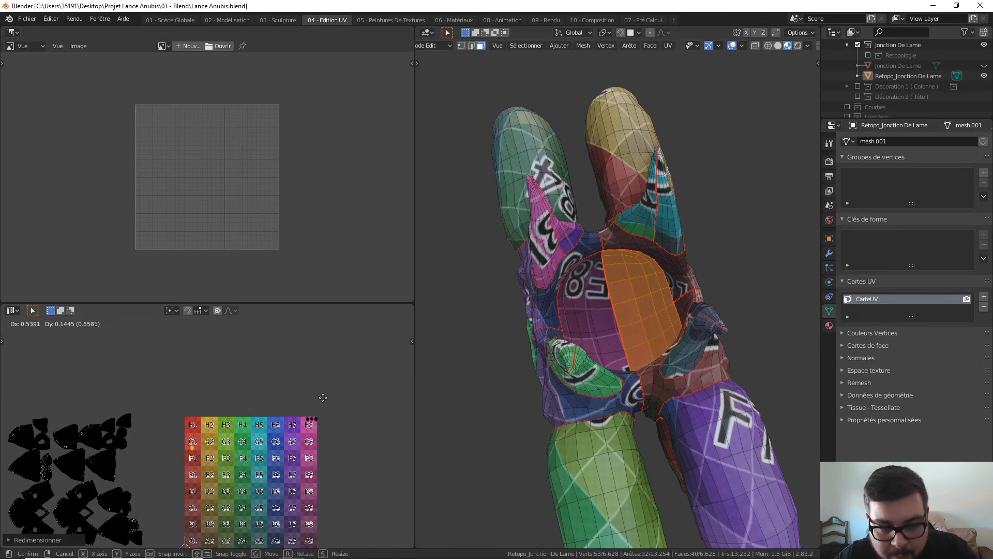
{"action": "left_click", "coordinate": [11, 368]}
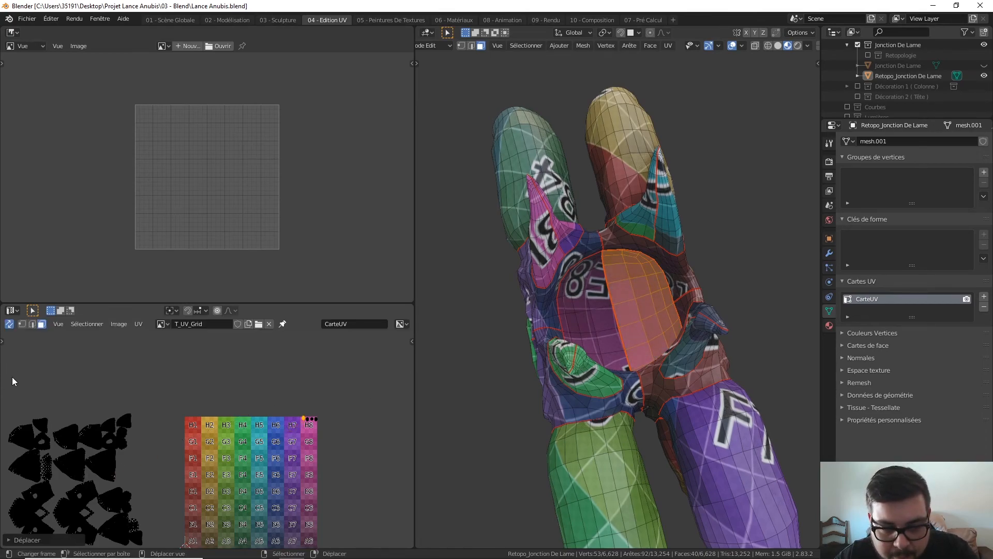
{"action": "scroll", "coordinate": [310, 455], "scroll_direction": "up", "scroll_amount": 5}
{"action": "scroll", "coordinate": [192, 459], "scroll_direction": "up", "scroll_amount": 3}
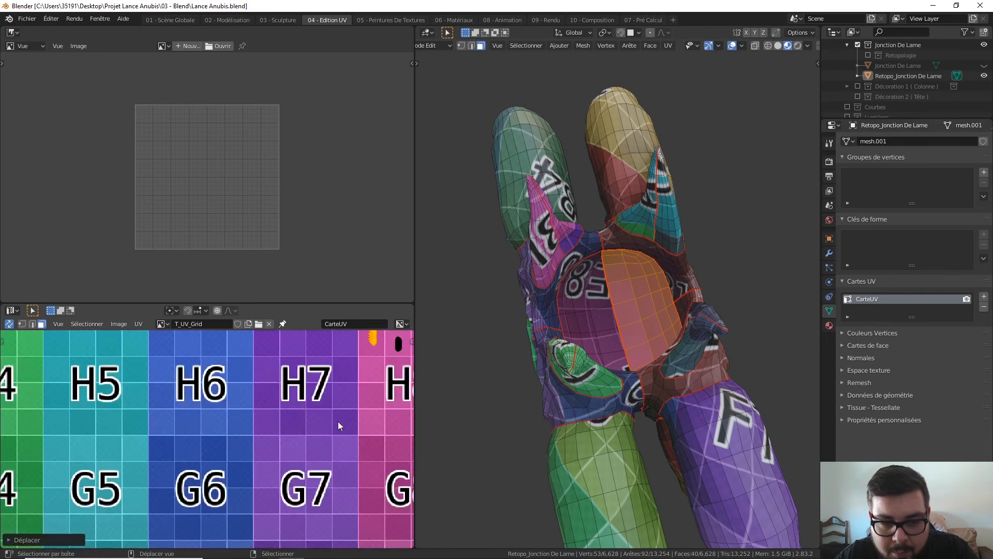
{"action": "middle_click_drag", "start_coordinate": [337, 423], "coordinate": [219, 437]}
{"action": "key", "text": "g"}
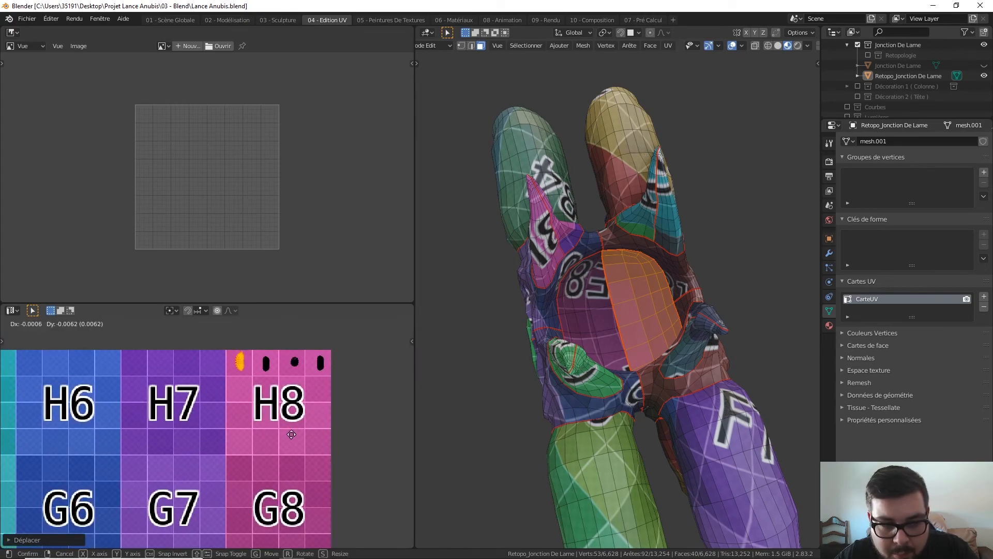
{"action": "left_click", "coordinate": [287, 441]}
{"action": "key", "text": "alt+a"}
{"action": "scroll", "coordinate": [287, 441], "scroll_direction": "down", "scroll_amount": 8}
{"action": "scroll", "coordinate": [274, 443], "scroll_direction": "down", "scroll_amount": 3}
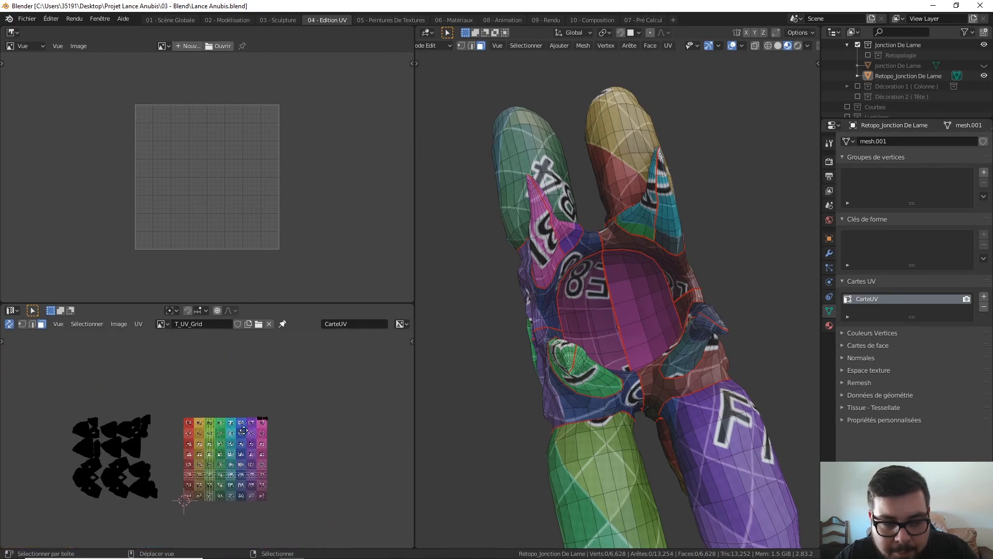
{"action": "key", "text": "l"}
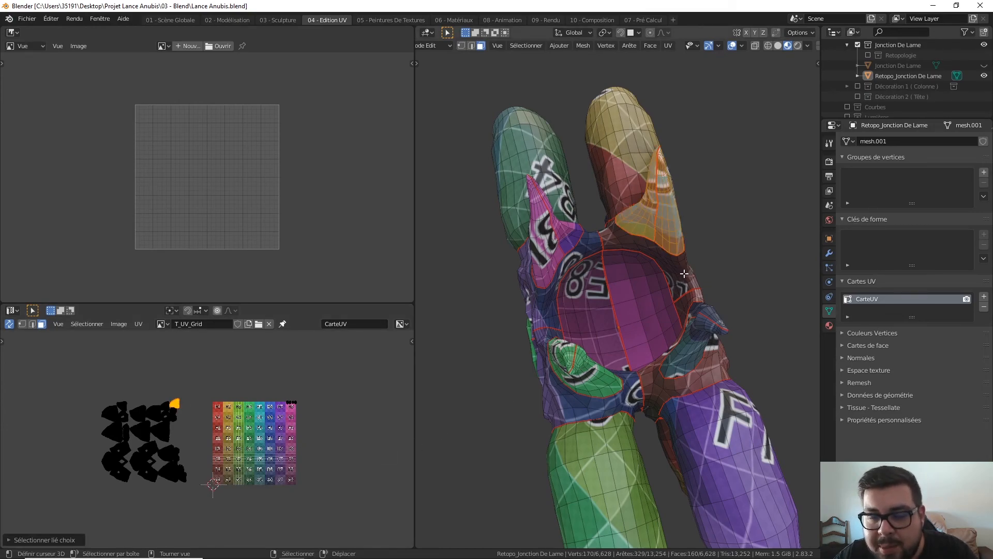
{"action": "left_click", "coordinate": [195, 398]}
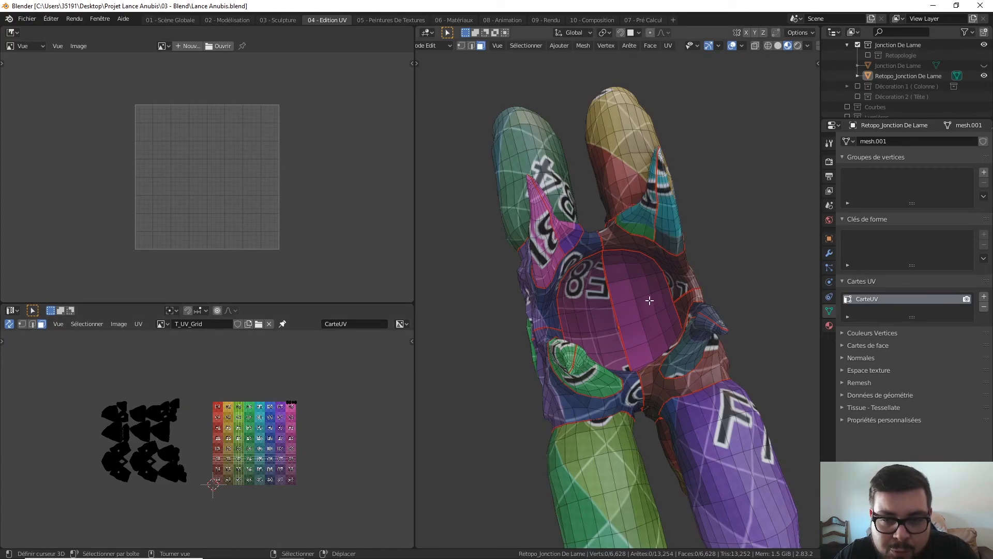
Step: Select the other half of the round recess on the model and scale its UV island down to about a tenth
{"action": "left_click", "coordinate": [586, 306]}
{"action": "key", "text": "ctrl+l"}
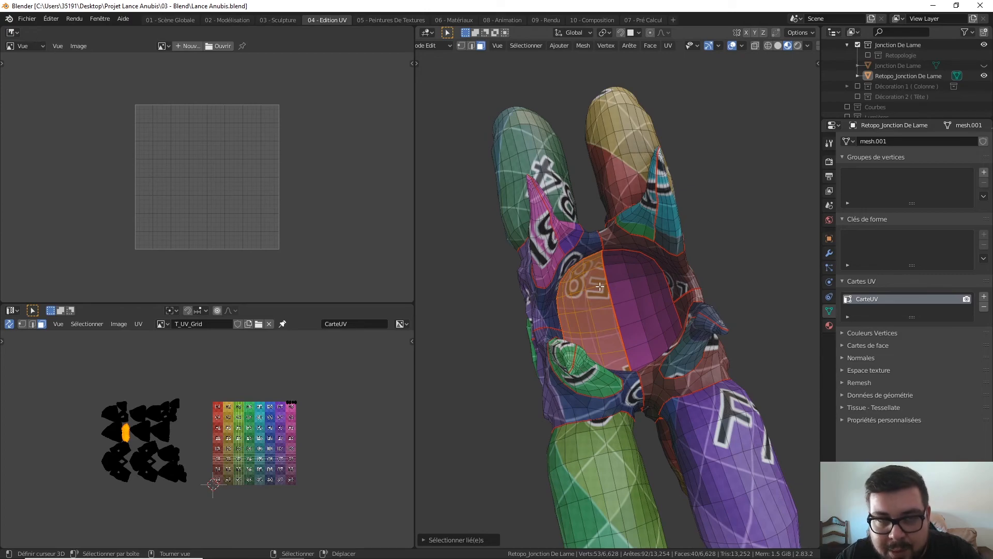
{"action": "key", "text": "s"}
{"action": "key", "text": "0"}
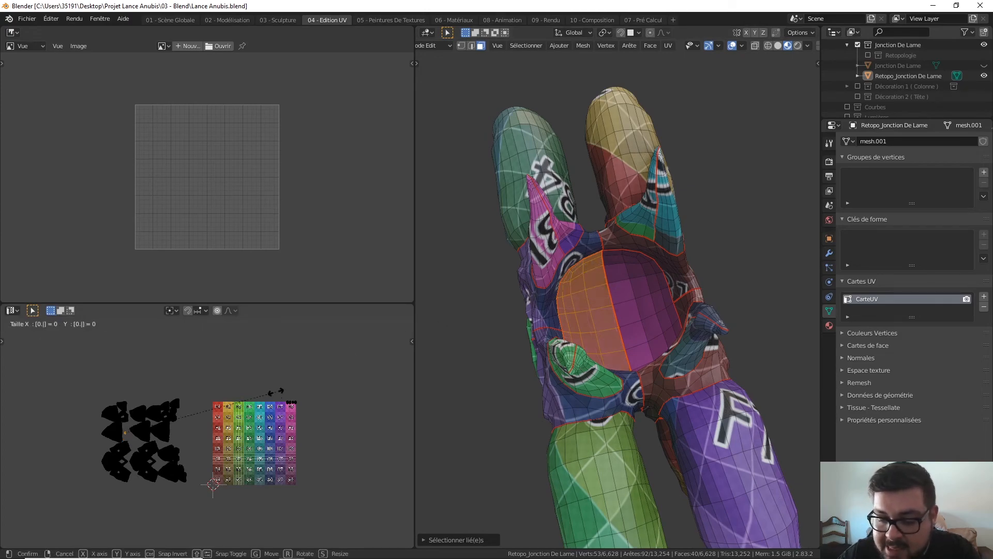
{"action": "key", "text": "Return"}
Step: Move the second half-disc island to tile H8's right edge, just below the corner's elongated island, and deselect it
{"action": "key", "text": "g"}
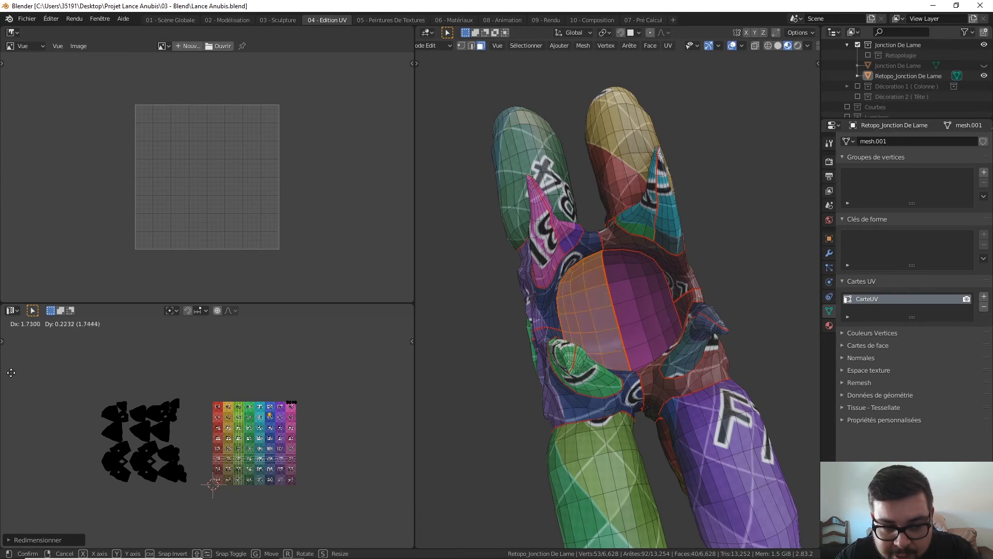
{"action": "left_click", "coordinate": [29, 373]}
{"action": "key", "text": "KP_Decimal"}
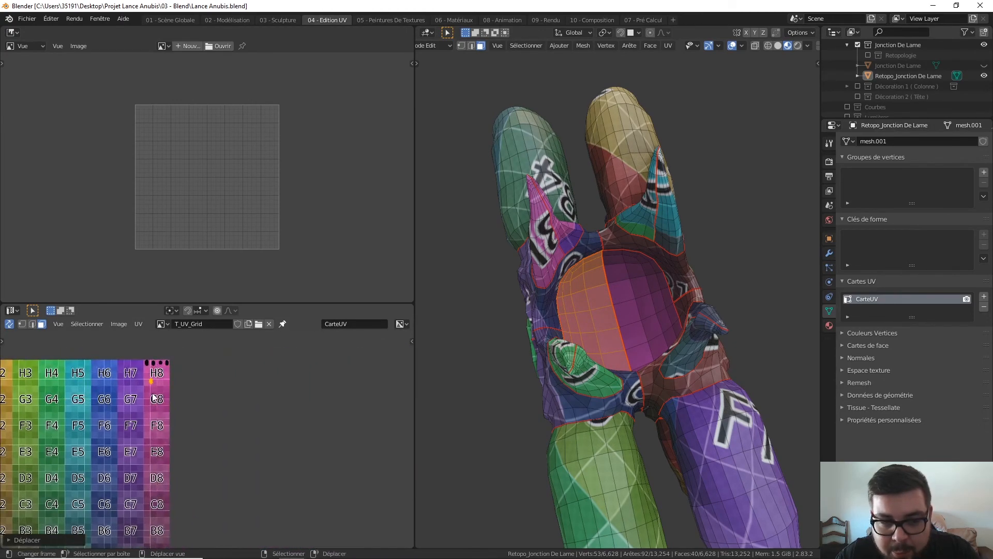
{"action": "middle_click_drag", "start_coordinate": [113, 346], "coordinate": [281, 481]}
{"action": "scroll", "coordinate": [185, 398], "scroll_direction": "up", "scroll_amount": 3}
{"action": "middle_click_drag", "start_coordinate": [185, 383], "coordinate": [174, 519]}
{"action": "key", "text": "g"}
{"action": "left_click", "coordinate": [276, 406]}
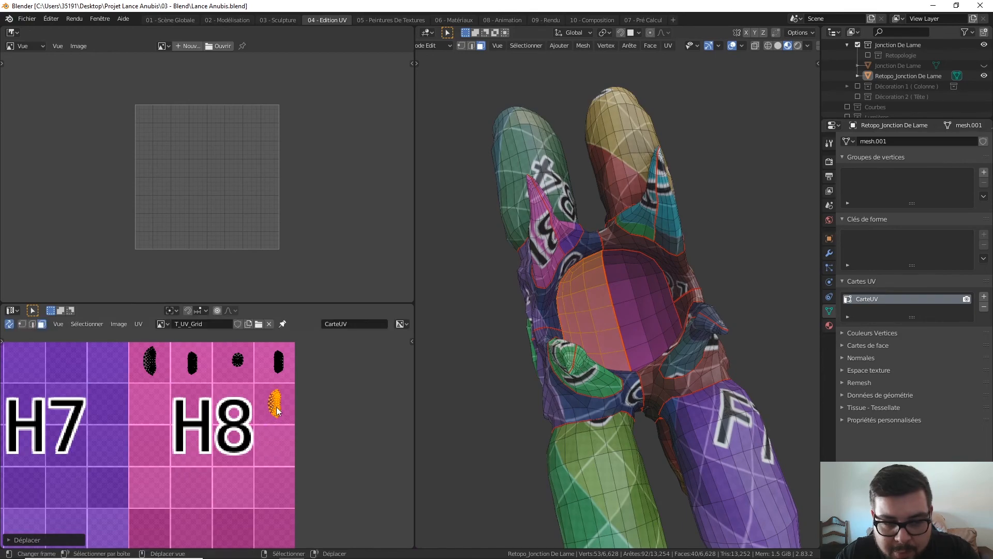
{"action": "key", "text": "alt+a"}
Step: Select the central oval plate on the opposite side of the model and scale down its UV island
{"action": "scroll", "coordinate": [271, 414], "scroll_direction": "down", "scroll_amount": 8}
{"action": "middle_click_drag", "start_coordinate": [235, 438], "coordinate": [310, 403]}
{"action": "middle_click_drag", "start_coordinate": [483, 374], "coordinate": [649, 270]}
{"action": "key", "text": "l"}
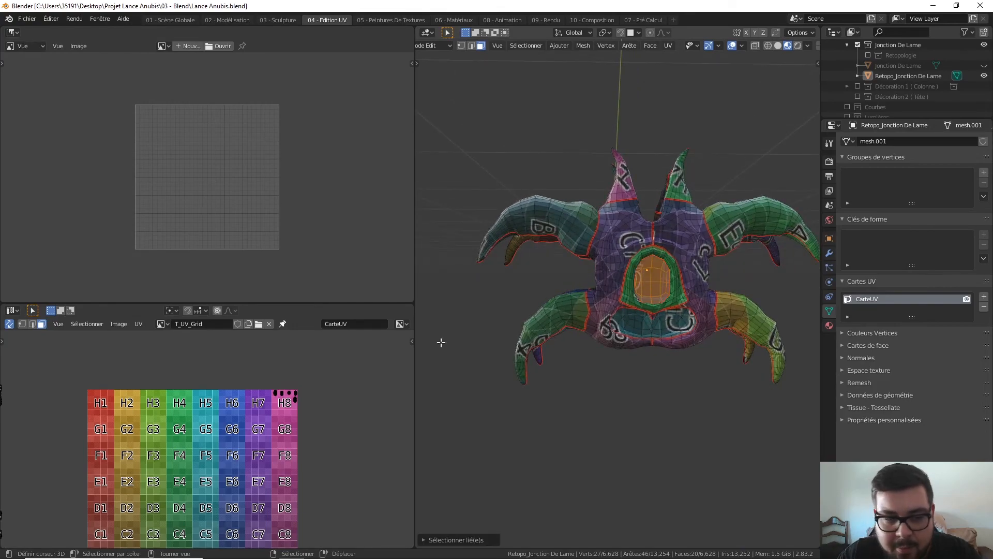
{"action": "scroll", "coordinate": [268, 386], "scroll_direction": "down", "scroll_amount": 4}
{"action": "type", "text": "s0."}
{"action": "key", "text": "Return"}
Step: Move the second oval plate's island into the second row of tile H8, left of the half-disc island, and deselect it
{"action": "key", "text": "g"}
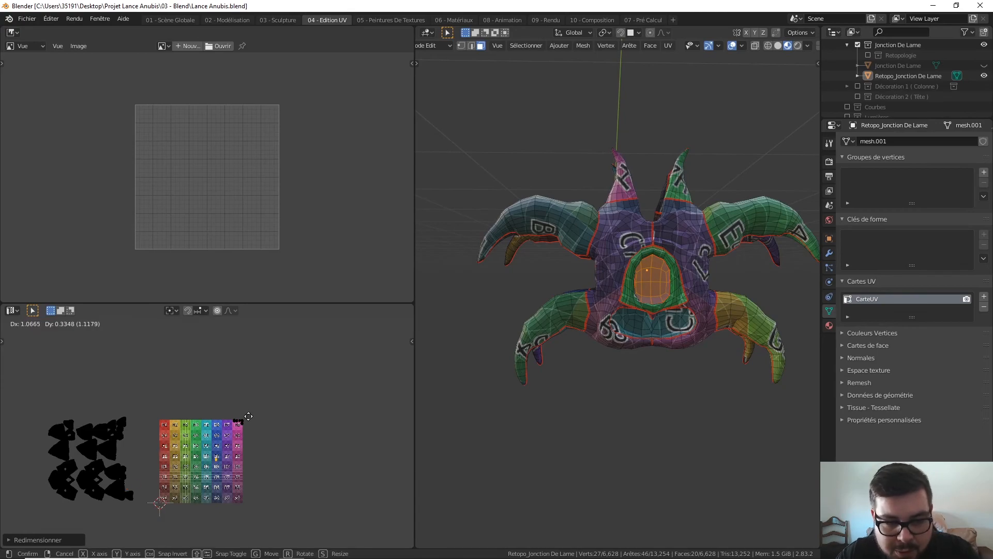
{"action": "left_click", "coordinate": [267, 385]}
{"action": "scroll", "coordinate": [269, 410], "scroll_direction": "up", "scroll_amount": 10}
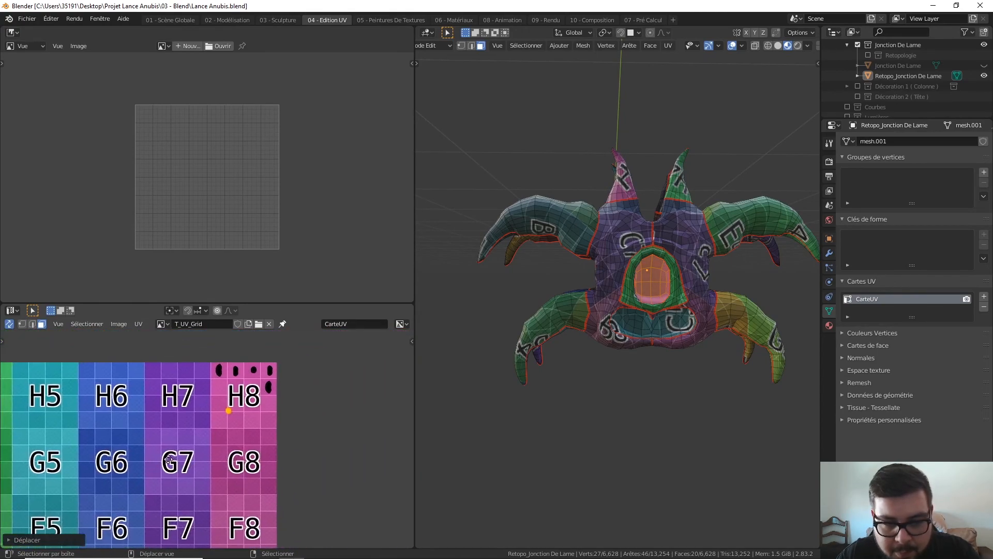
{"action": "key", "text": "g"}
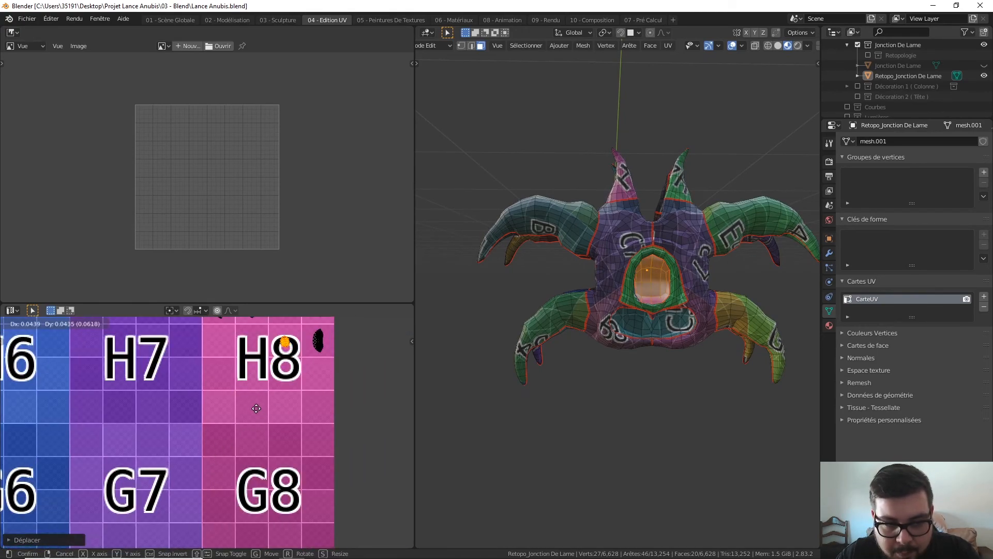
{"action": "left_click", "coordinate": [256, 408]}
{"action": "key", "text": "alt+a"}
Step: Review the whole junction model, then enable the Manche collection and make it visible with the junction
{"action": "scroll", "coordinate": [293, 407], "scroll_direction": "down", "scroll_amount": 2}
{"action": "scroll", "coordinate": [516, 427], "scroll_direction": "down", "scroll_amount": 2}
{"action": "middle_click_drag", "start_coordinate": [516, 427], "coordinate": [511, 231]}
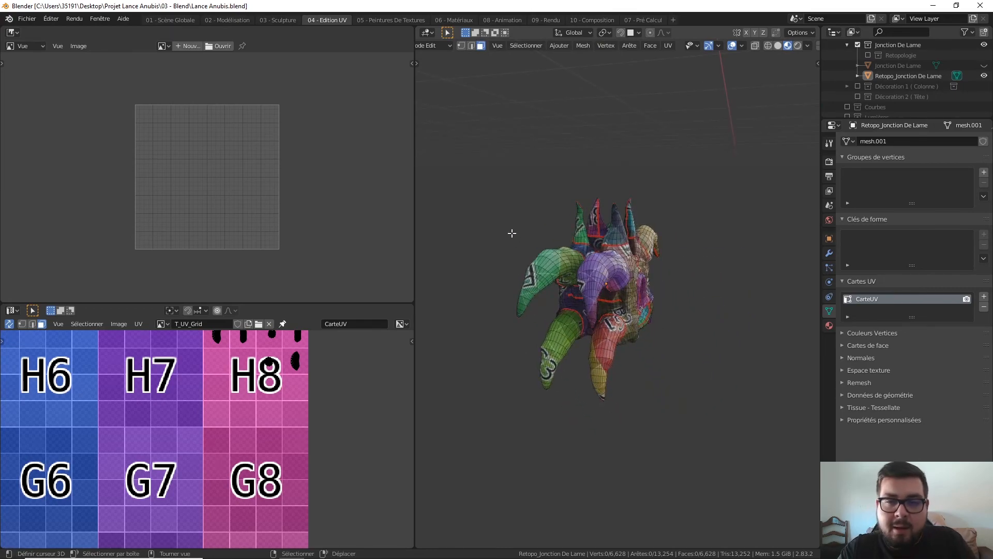
{"action": "middle_click_drag", "start_coordinate": [543, 241], "coordinate": [585, 249]}
{"action": "middle_click_drag", "start_coordinate": [631, 299], "coordinate": [588, 342]}
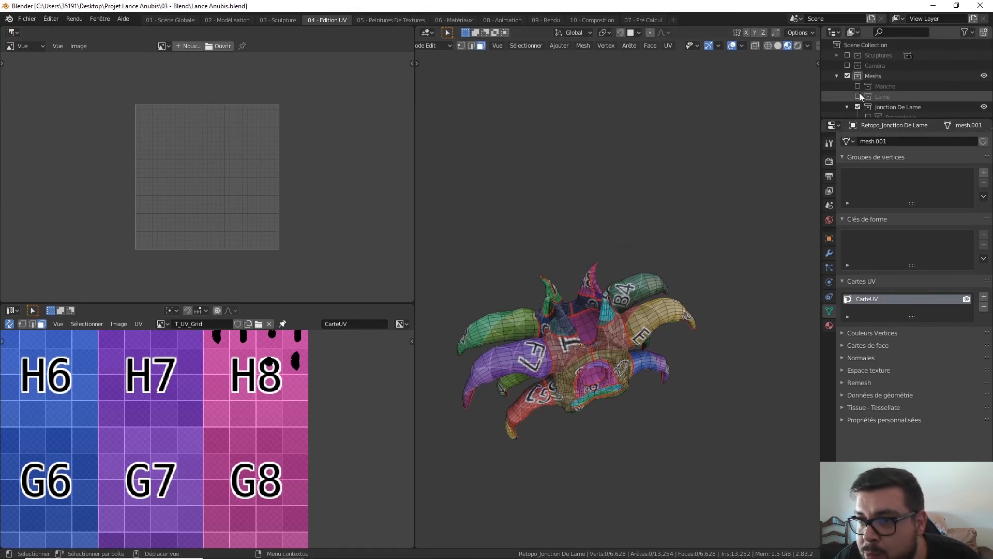
{"action": "scroll", "coordinate": [859, 88], "scroll_direction": "up", "scroll_amount": 3}
{"action": "left_click", "coordinate": [857, 66]}
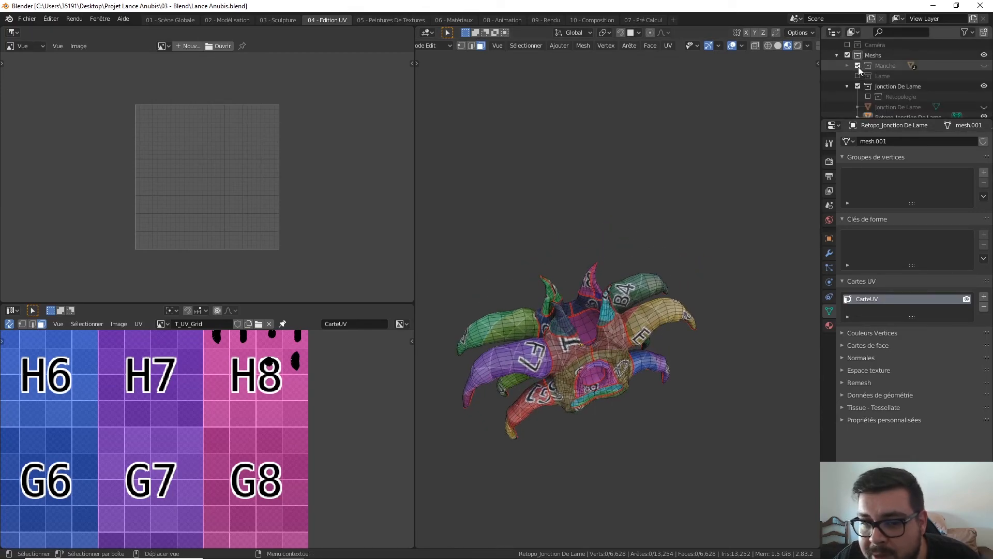
{"action": "left_click", "coordinate": [984, 65]}
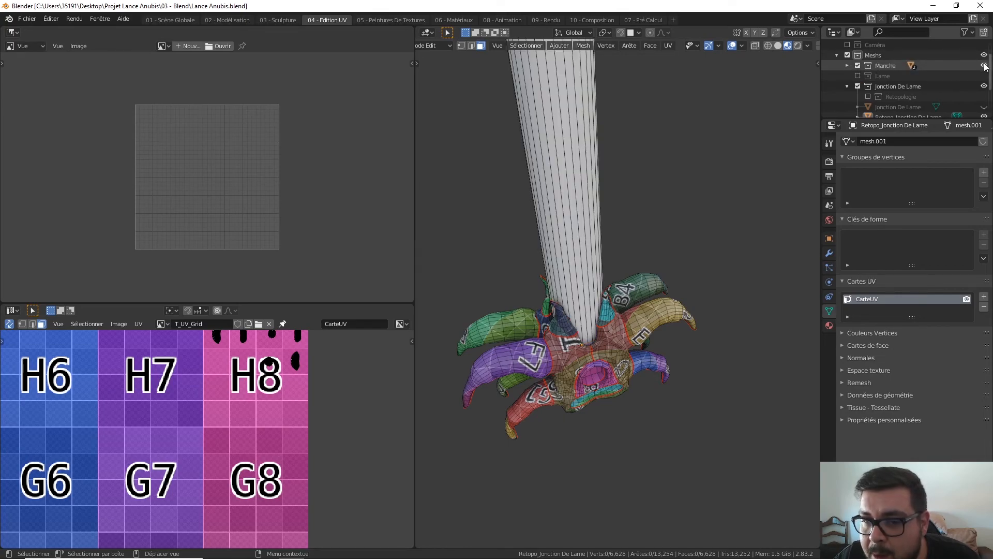
Step: Examine where the handle covers the junction, then hide the Manche collection and return to viewing the junction alone
{"action": "middle_click_drag", "start_coordinate": [668, 215], "coordinate": [726, 260]}
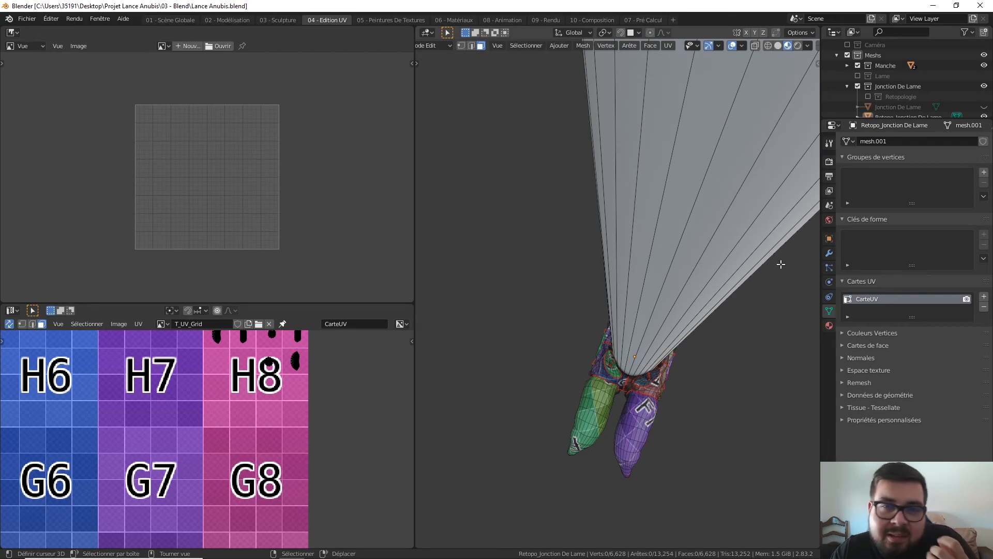
{"action": "left_click", "coordinate": [984, 66]}
{"action": "middle_click_drag", "start_coordinate": [760, 262], "coordinate": [684, 234]}
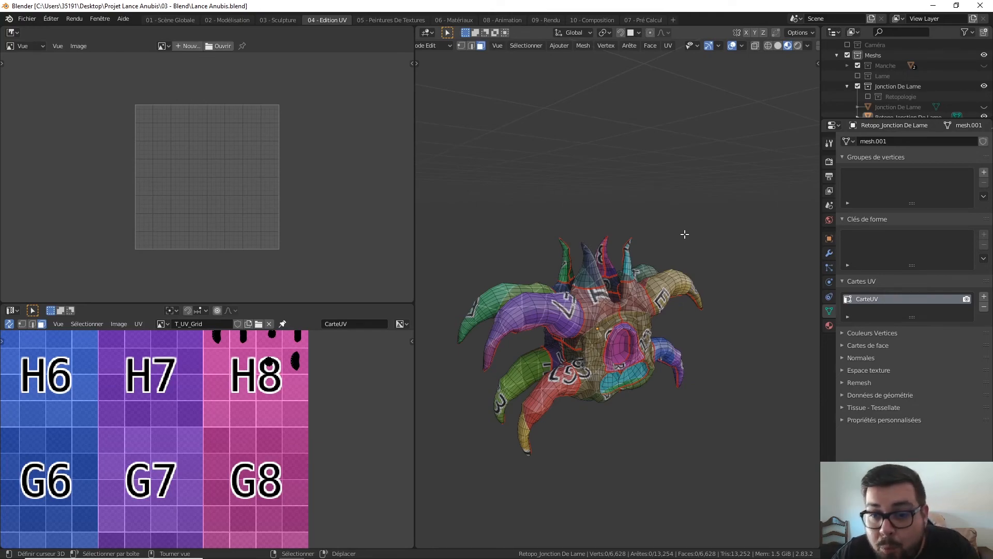
Step: Examine the junction model from the front and below, along with the whole UV layout beside the colour grid
{"action": "middle_click_drag", "start_coordinate": [578, 346], "coordinate": [546, 318]}
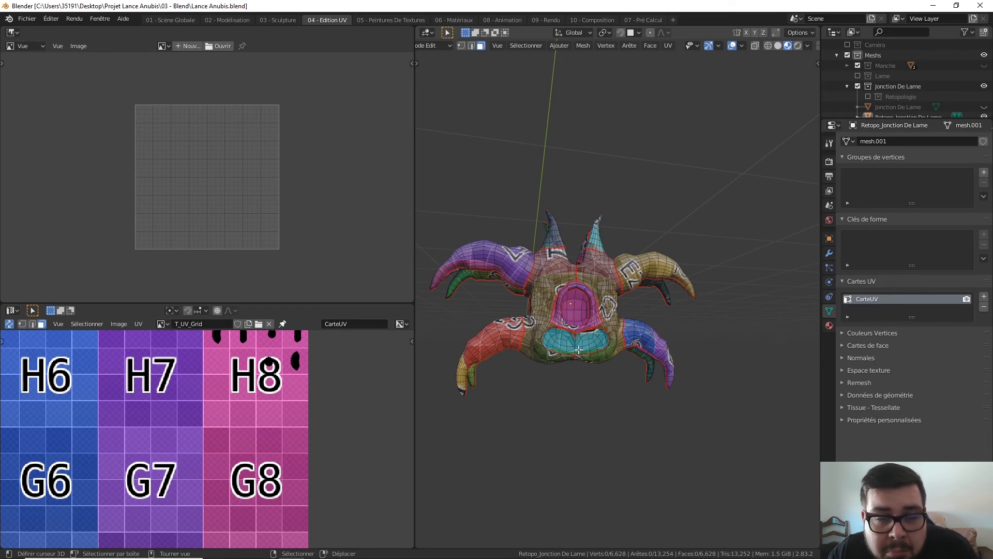
{"action": "middle_click_drag", "start_coordinate": [588, 360], "coordinate": [553, 342]}
{"action": "scroll", "coordinate": [554, 342], "scroll_direction": "up", "scroll_amount": 5}
{"action": "middle_click_drag", "start_coordinate": [463, 345], "coordinate": [502, 341]}
{"action": "scroll", "coordinate": [338, 367], "scroll_direction": "down", "scroll_amount": 8}
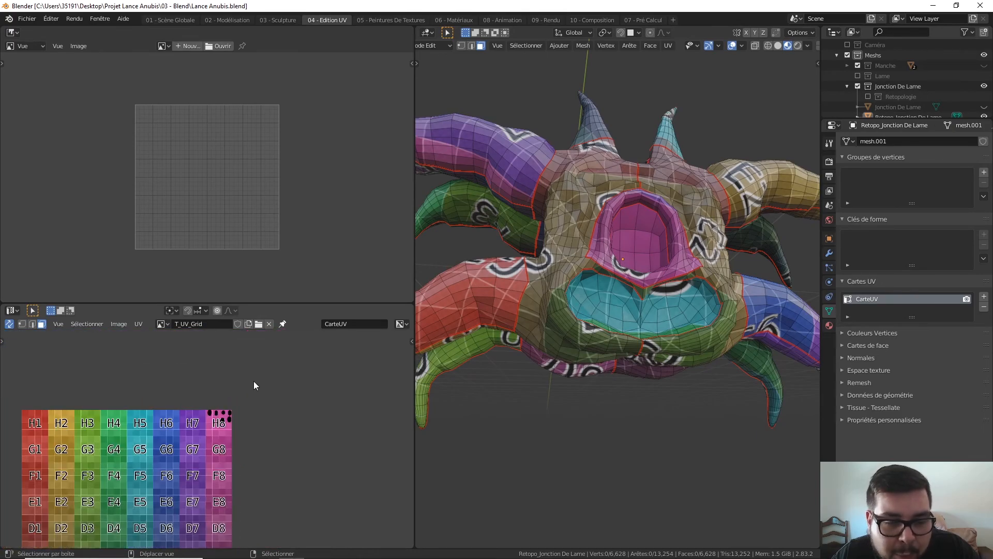
{"action": "middle_click_drag", "start_coordinate": [253, 381], "coordinate": [331, 340]}
{"action": "scroll", "coordinate": [331, 340], "scroll_direction": "up", "scroll_amount": 2}
{"action": "scroll", "coordinate": [305, 362], "scroll_direction": "down", "scroll_amount": 3}
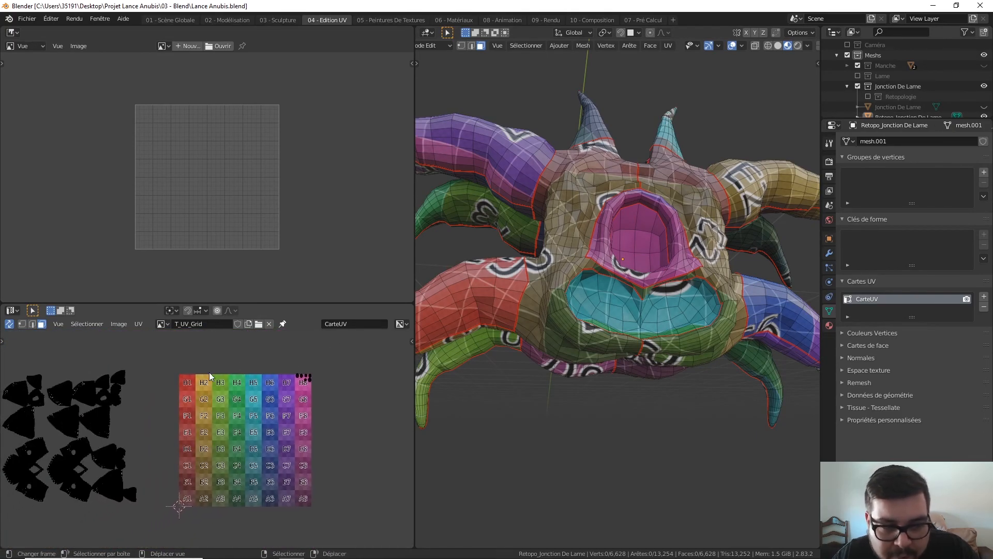
{"action": "scroll", "coordinate": [201, 381], "scroll_direction": "down", "scroll_amount": 1}
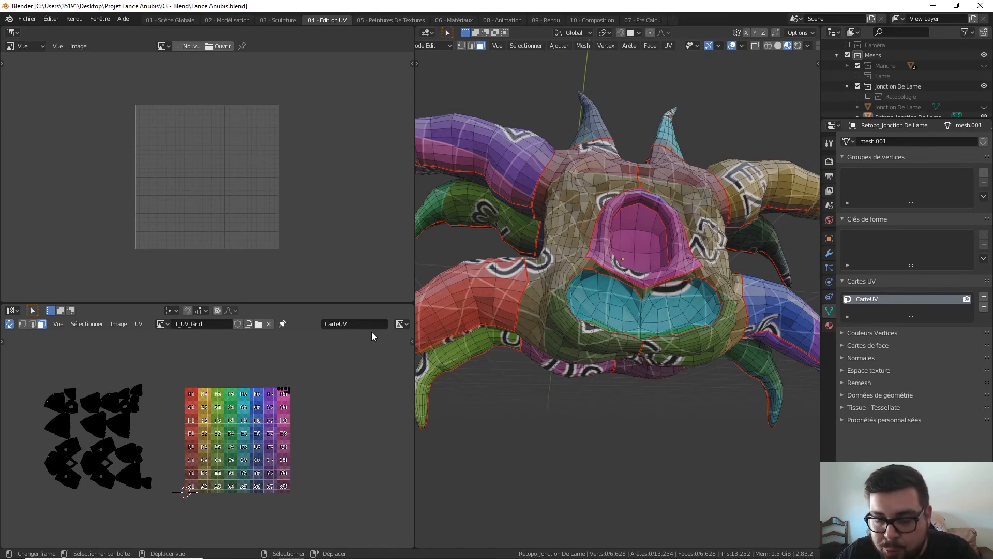
Step: In front view, select the front body's UV island, move it onto the colour grid and rotate it so its arch stands upright
{"action": "key", "text": "KP_1"}
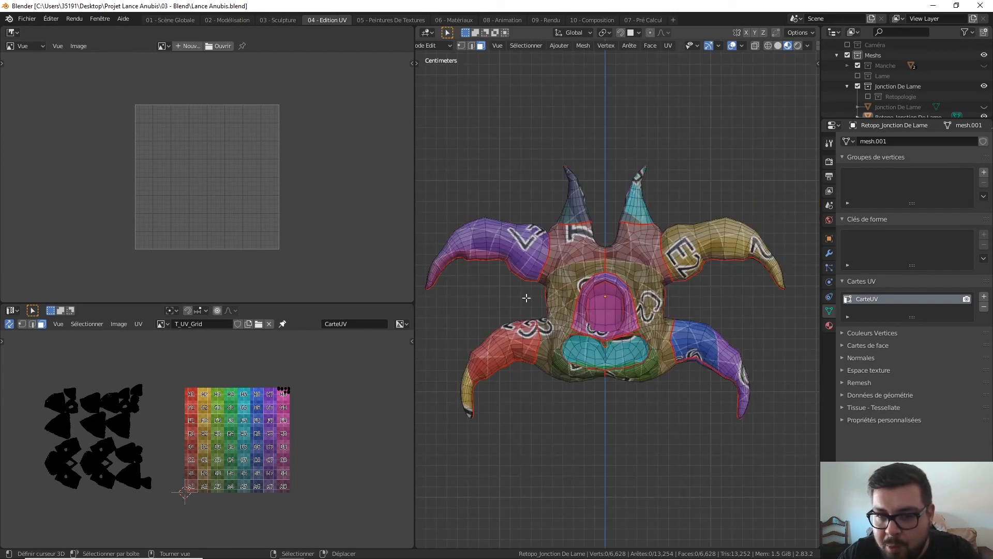
{"action": "scroll", "coordinate": [518, 293], "scroll_direction": "down", "scroll_amount": 2}
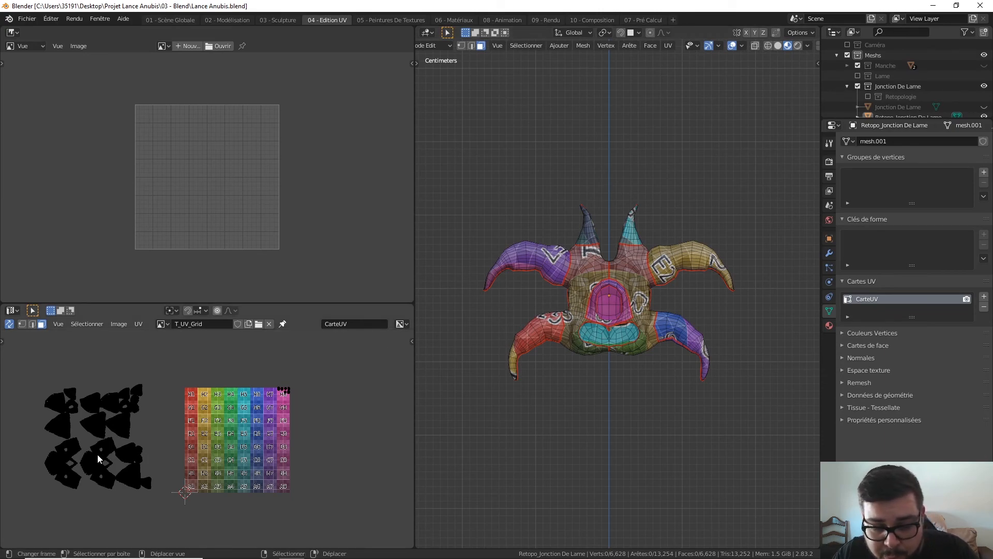
{"action": "key", "text": "l"}
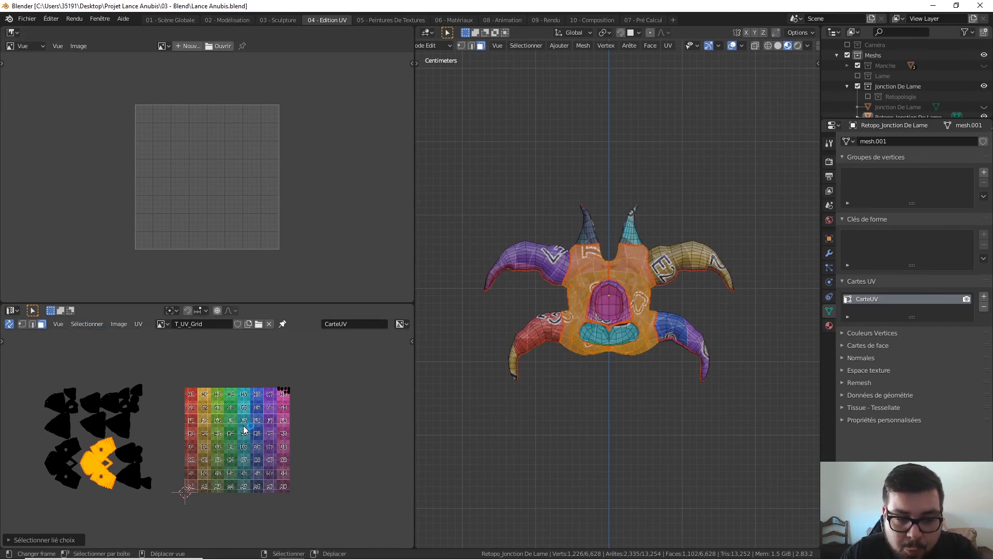
{"action": "key", "text": "g"}
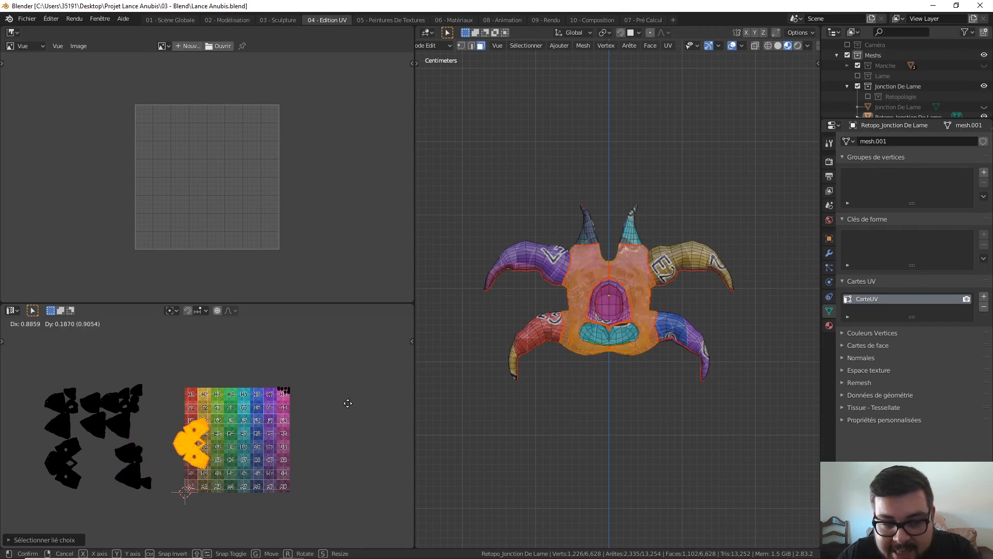
{"action": "left_click", "coordinate": [396, 399]}
{"action": "key", "text": "r"}
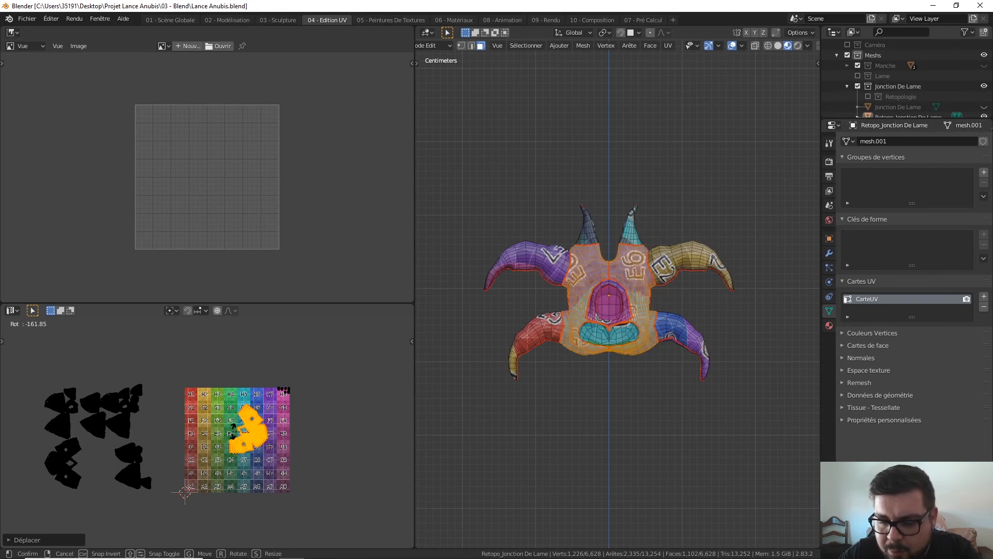
{"action": "left_click", "coordinate": [232, 434]}
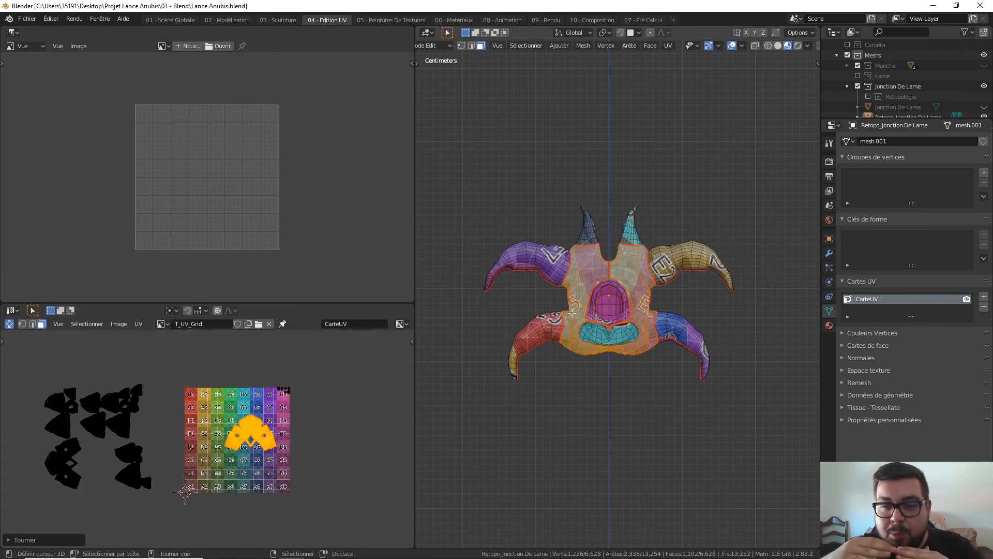
{"action": "key", "text": "g"}
{"action": "right_click", "coordinate": [507, 354]}
{"action": "key", "text": "r"}
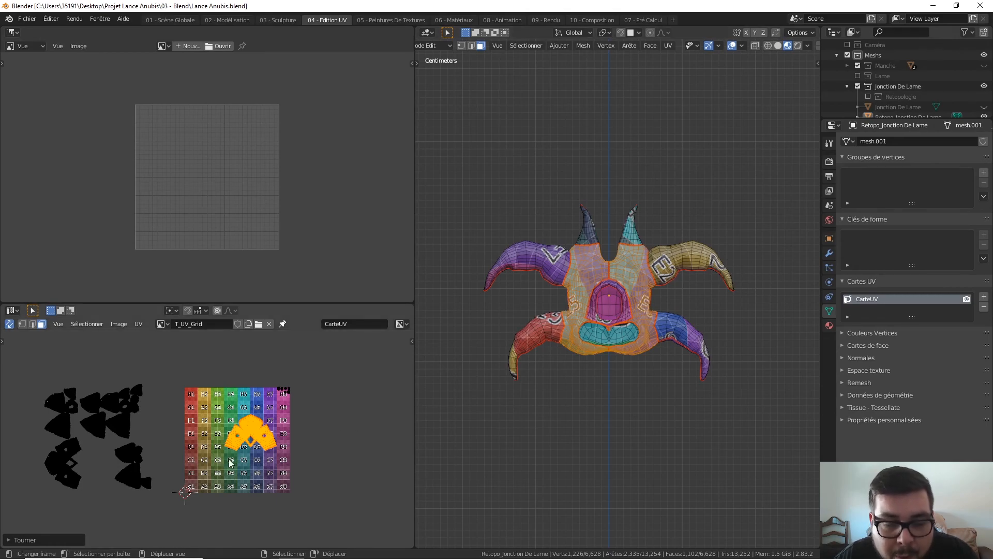
Step: Move the front body island into the grid corner at A1, spanning columns 1 to 4, and deselect it
{"action": "scroll", "coordinate": [232, 463], "scroll_direction": "up", "scroll_amount": 2}
{"action": "middle_click_drag", "start_coordinate": [272, 449], "coordinate": [258, 406]}
{"action": "key", "text": "g"}
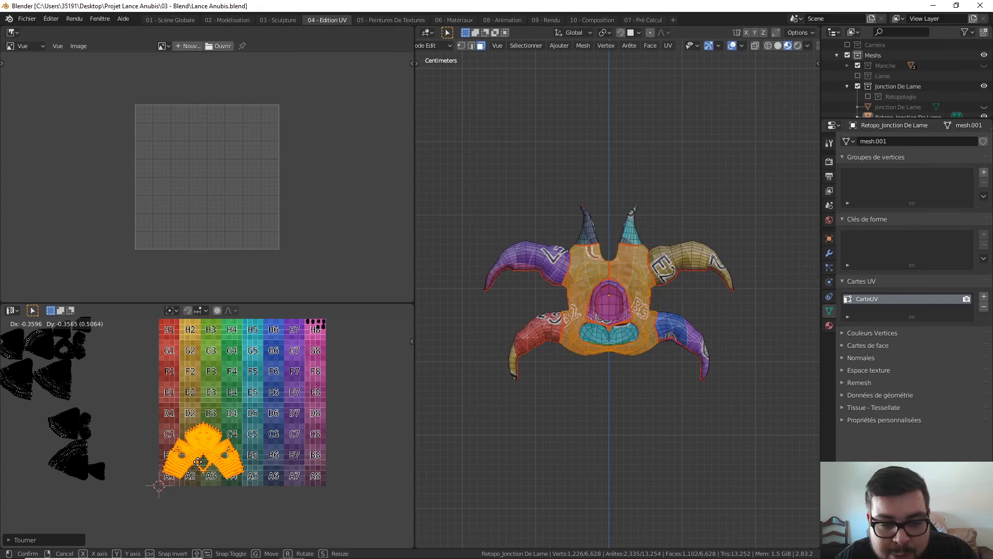
{"action": "left_click", "coordinate": [196, 465]}
{"action": "scroll", "coordinate": [208, 439], "scroll_direction": "down", "scroll_amount": 2}
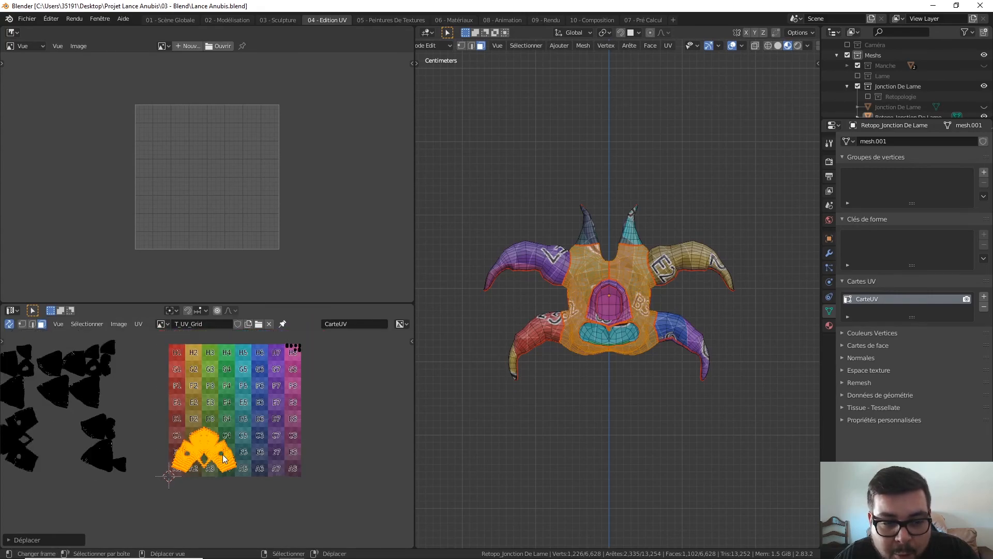
{"action": "key", "text": "alt+a"}
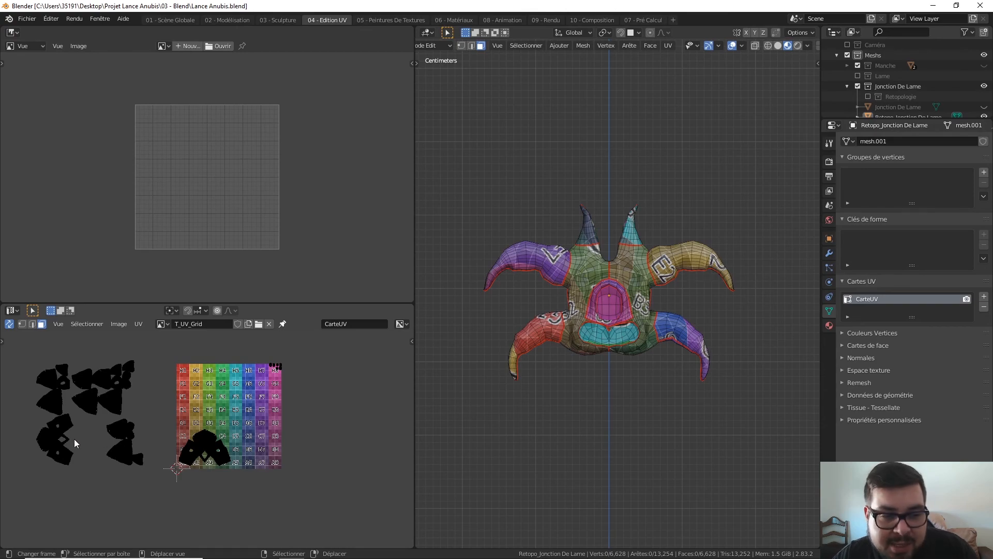
Step: Select the back body's UV island, move it onto the grid above the front body island and rotate it 90 degrees
{"action": "key", "text": "l"}
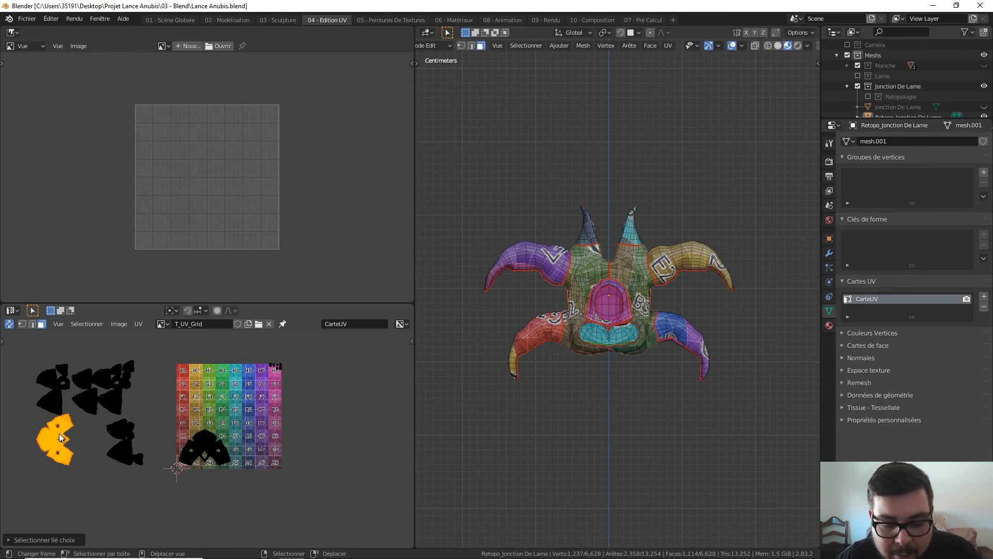
{"action": "key", "text": "g"}
{"action": "left_click", "coordinate": [213, 397]}
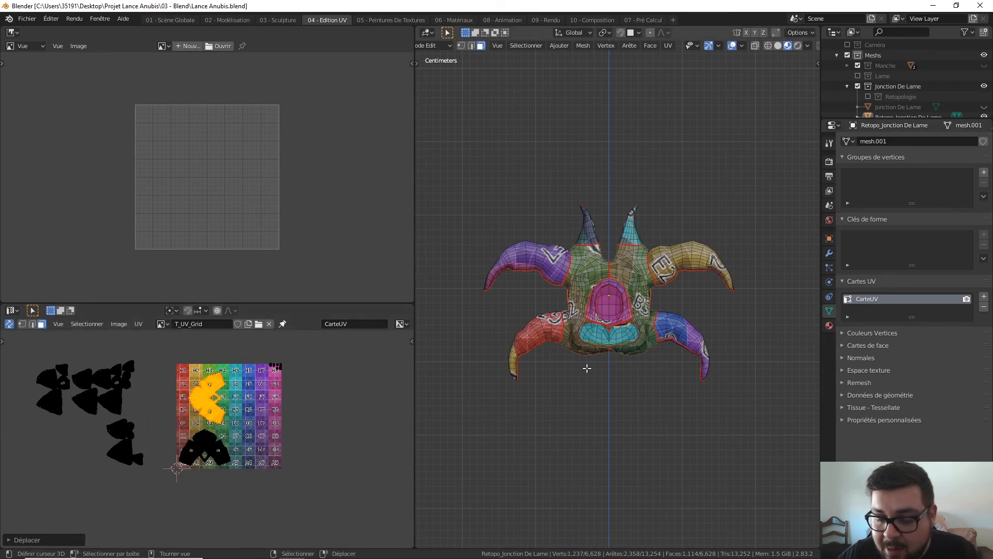
{"action": "key", "text": "ctrl+KP_1"}
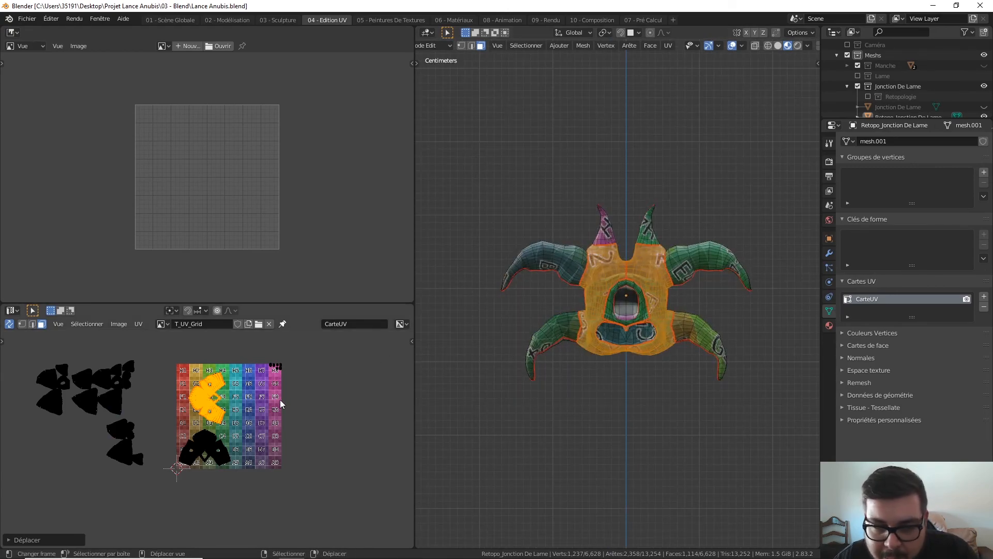
{"action": "key", "text": "r"}
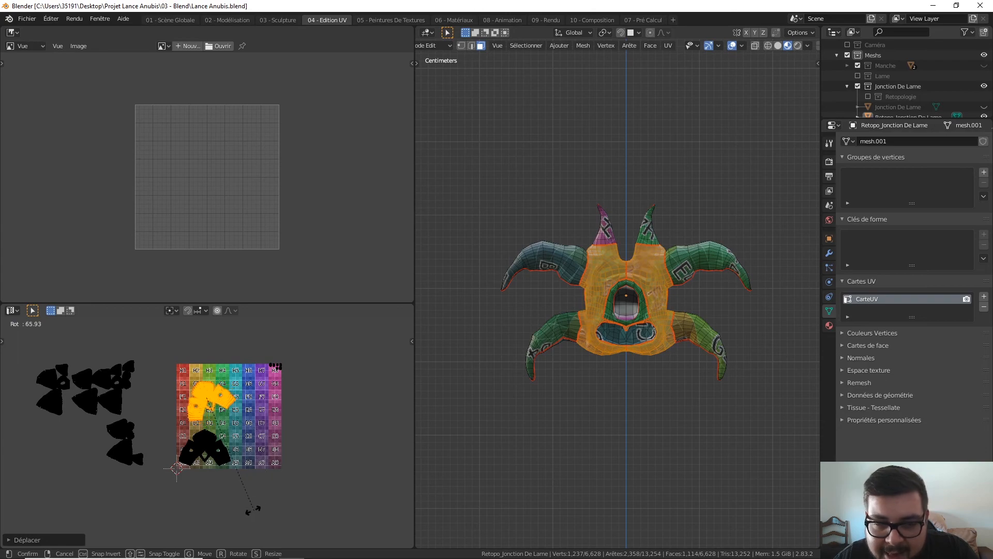
{"action": "type", "text": "90"}
{"action": "key", "text": "Return"}
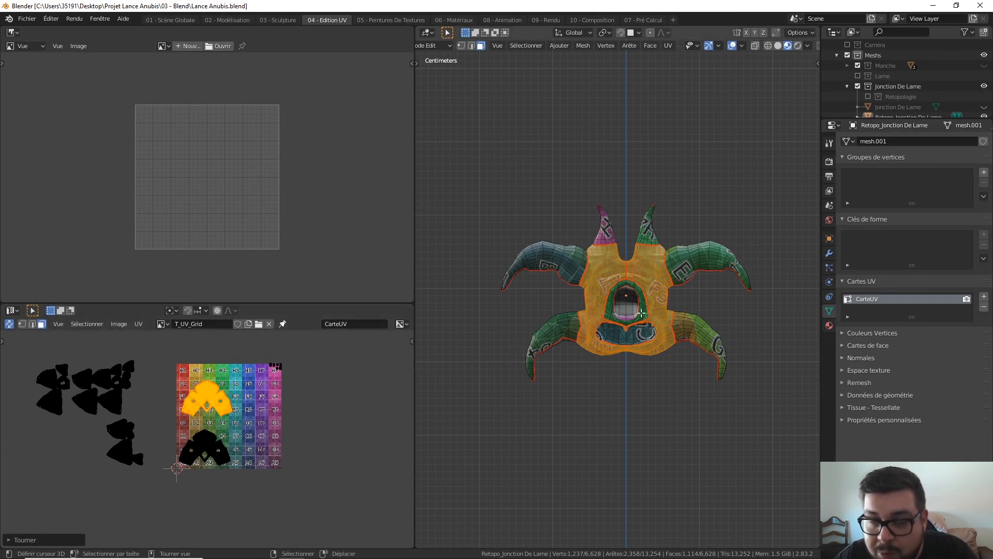
Step: Place the back body island over tiles A5 to A8 beside the front body island, close to the grid's outer edge at A8
{"action": "key", "text": "g"}
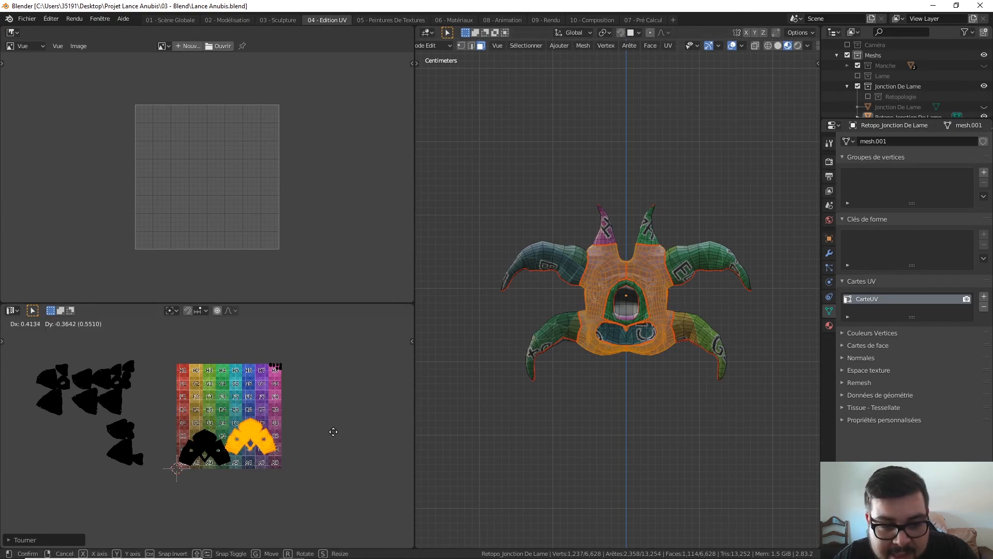
{"action": "left_click", "coordinate": [328, 445]}
{"action": "scroll", "coordinate": [328, 446], "scroll_direction": "up", "scroll_amount": 5}
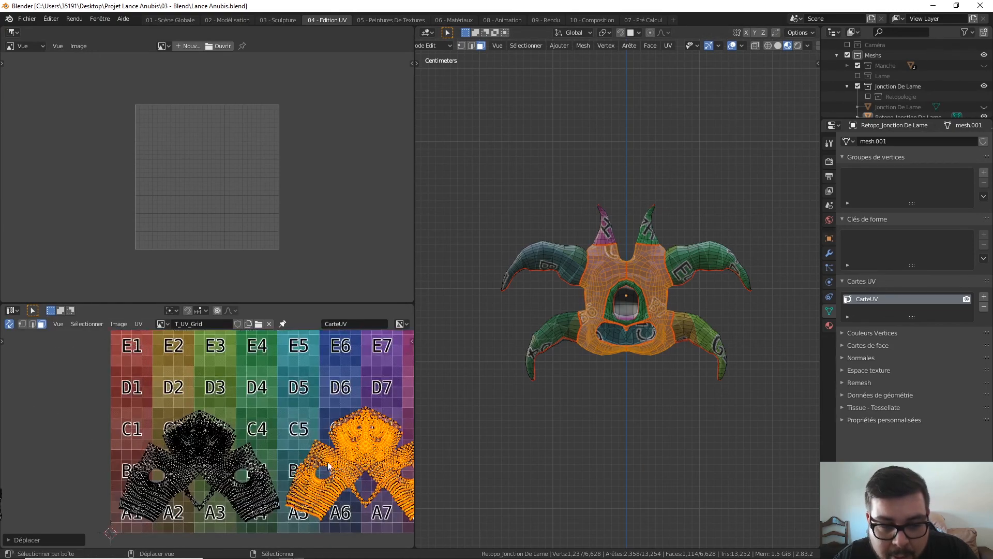
{"action": "middle_click_drag", "start_coordinate": [354, 488], "coordinate": [202, 355], "text": "shift"}
{"action": "scroll", "coordinate": [245, 407], "scroll_direction": "up", "scroll_amount": 4}
{"action": "middle_click_drag", "start_coordinate": [244, 407], "coordinate": [218, 491]}
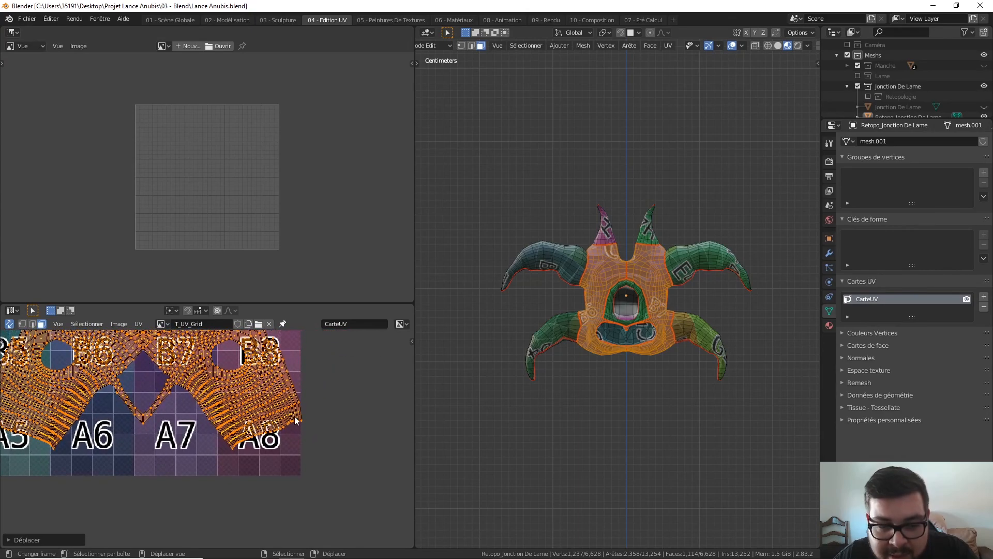
{"action": "key", "text": "g"}
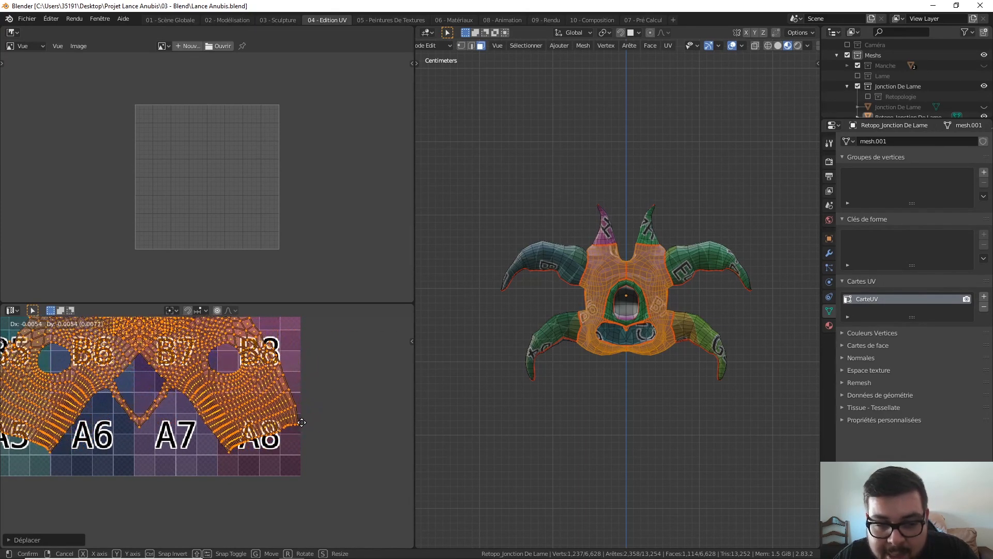
{"action": "left_click", "coordinate": [302, 422]}
Step: Check the margins of both body islands against the grid edges at A8 and A1 and the gap between them at A4
{"action": "scroll", "coordinate": [303, 422], "scroll_direction": "up", "scroll_amount": 4}
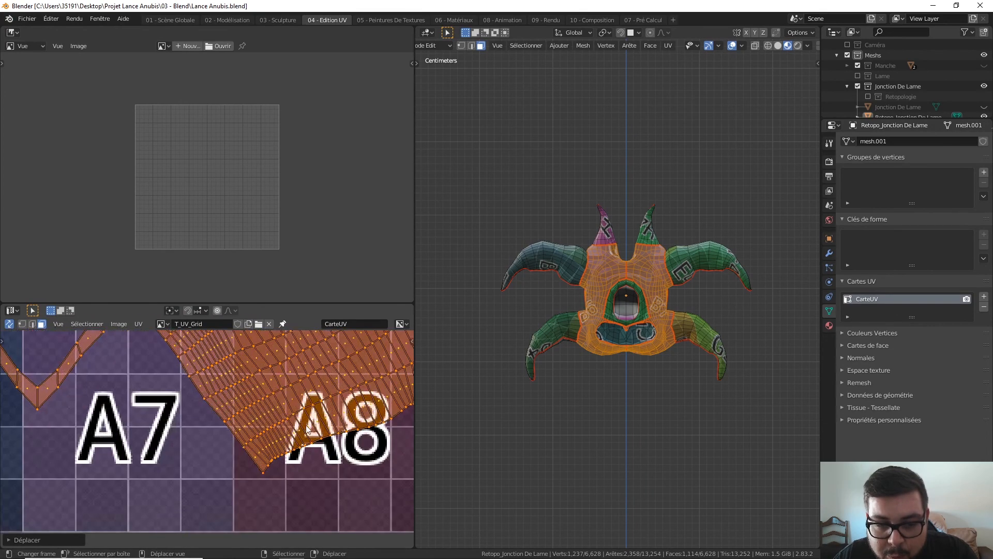
{"action": "scroll", "coordinate": [328, 421], "scroll_direction": "up", "scroll_amount": 2}
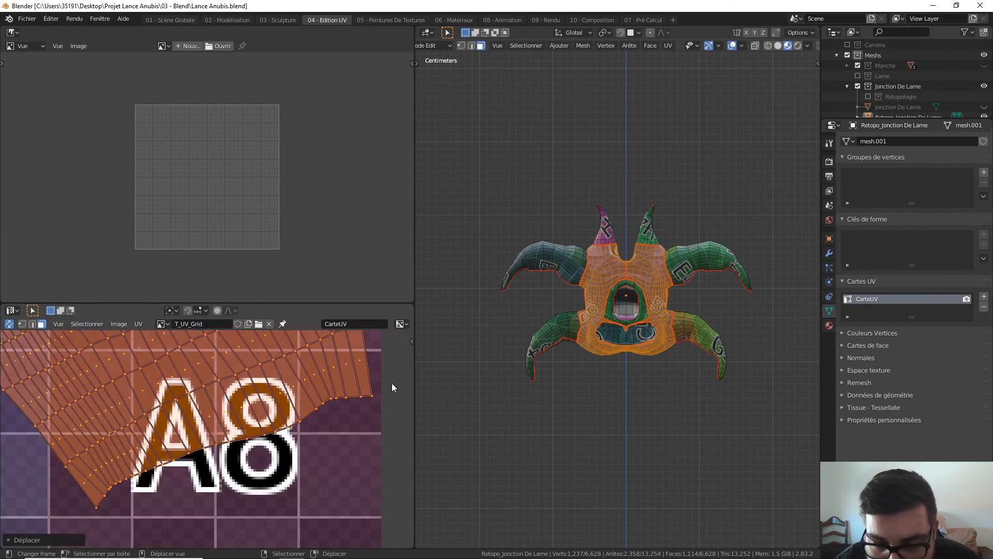
{"action": "scroll", "coordinate": [371, 392], "scroll_direction": "down", "scroll_amount": 7}
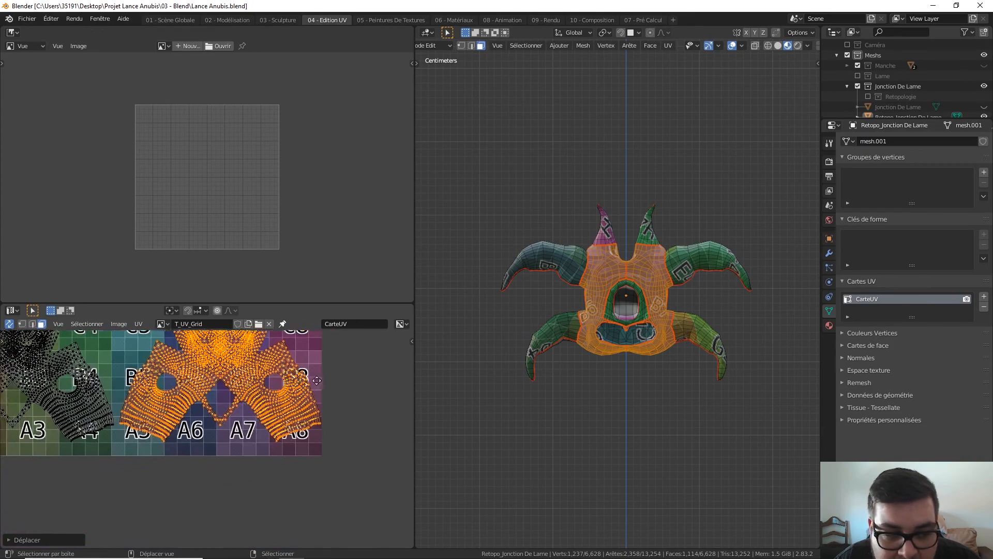
{"action": "scroll", "coordinate": [209, 438], "scroll_direction": "up", "scroll_amount": 5}
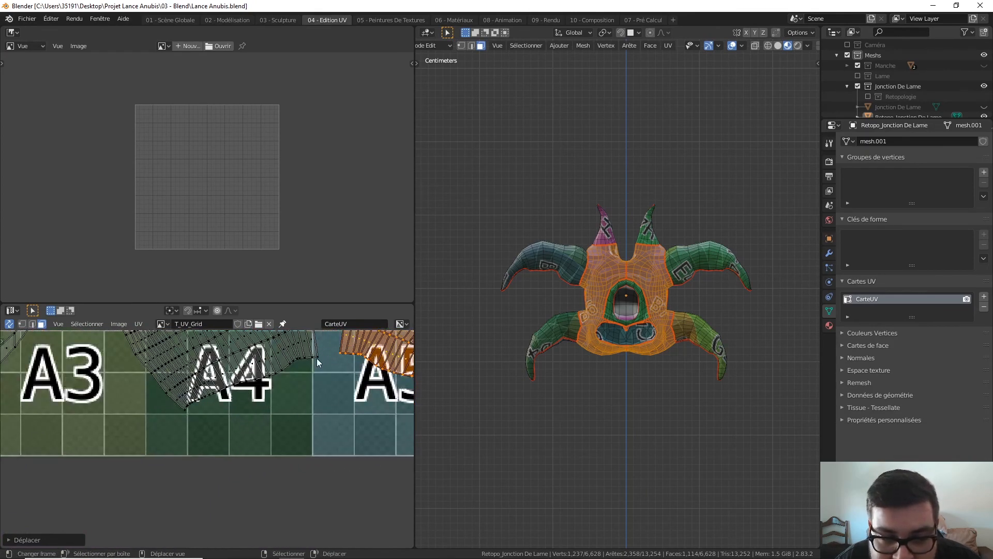
{"action": "scroll", "coordinate": [262, 364], "scroll_direction": "down", "scroll_amount": 4}
{"action": "middle_click_drag", "start_coordinate": [16, 400], "coordinate": [153, 397]}
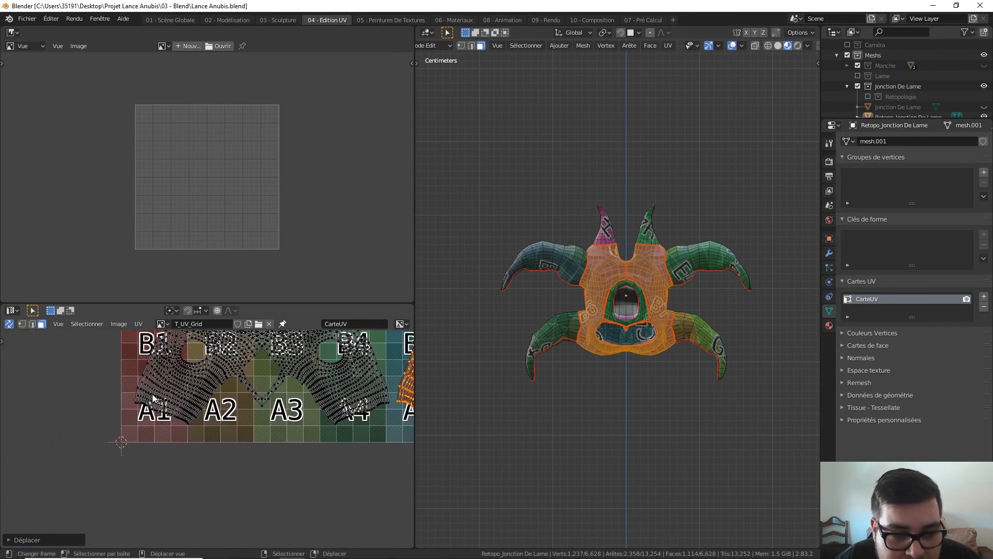
{"action": "scroll", "coordinate": [151, 396], "scroll_direction": "up", "scroll_amount": 1}
{"action": "scroll", "coordinate": [151, 397], "scroll_direction": "down", "scroll_amount": 4}
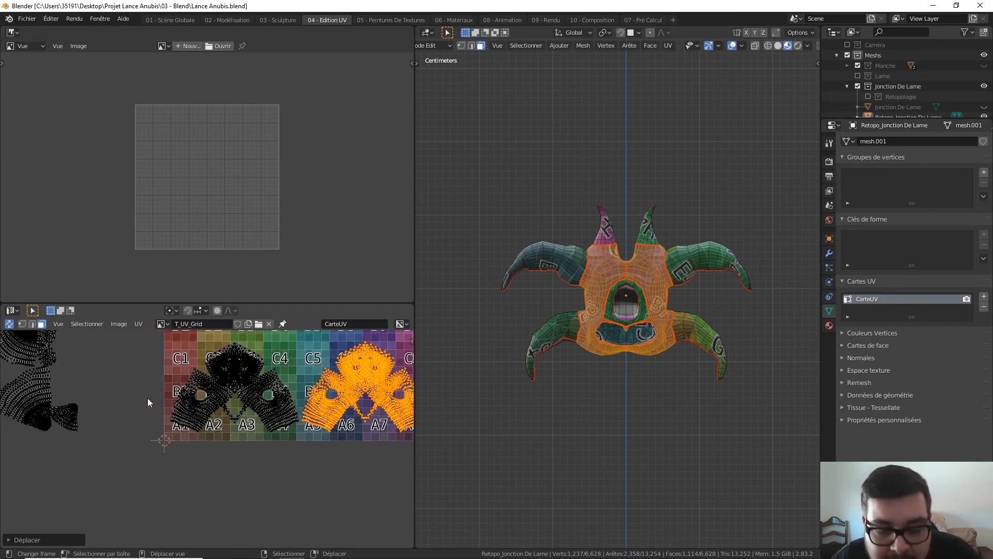
Step: Reselect the back body island and try moving it so its edge overlaps the front body island at tile A4
{"action": "left_click", "coordinate": [150, 400]}
{"action": "scroll", "coordinate": [198, 380], "scroll_direction": "down", "scroll_amount": 3}
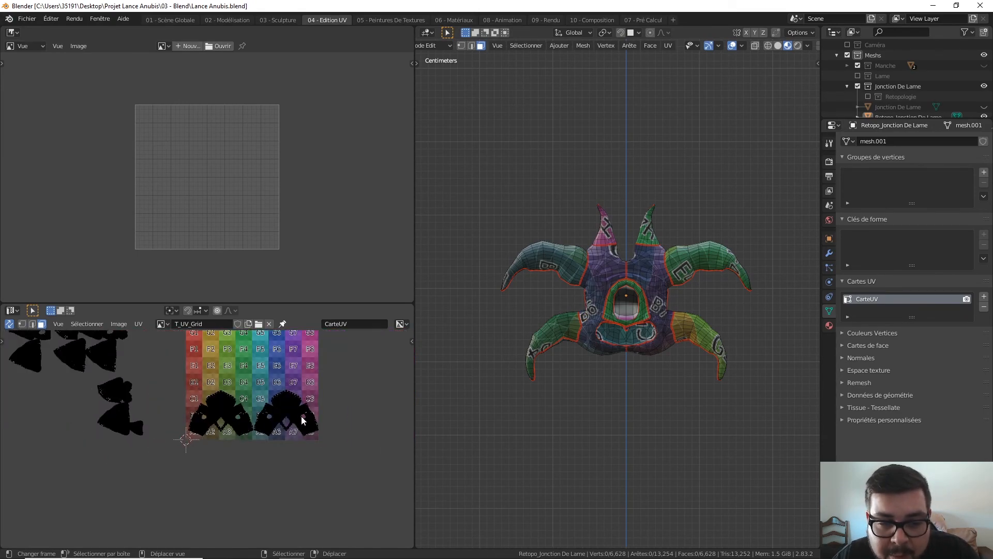
{"action": "key", "text": "l"}
{"action": "key", "text": "g"}
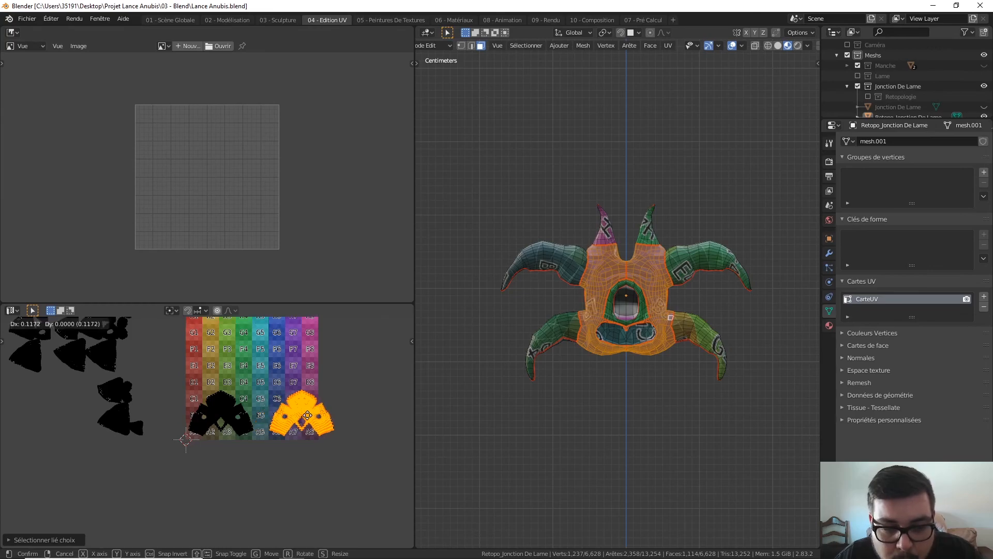
{"action": "left_click", "coordinate": [315, 415]}
{"action": "scroll", "coordinate": [248, 424], "scroll_direction": "up", "scroll_amount": 8}
{"action": "middle_click_drag", "start_coordinate": [297, 405], "coordinate": [222, 457]}
{"action": "scroll", "coordinate": [283, 416], "scroll_direction": "up", "scroll_amount": 2}
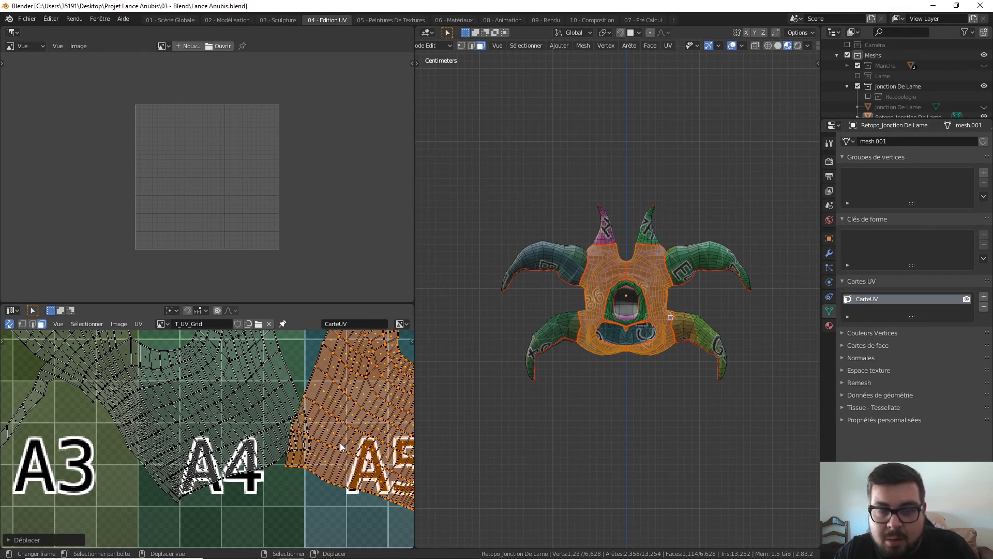
{"action": "key", "text": "g"}
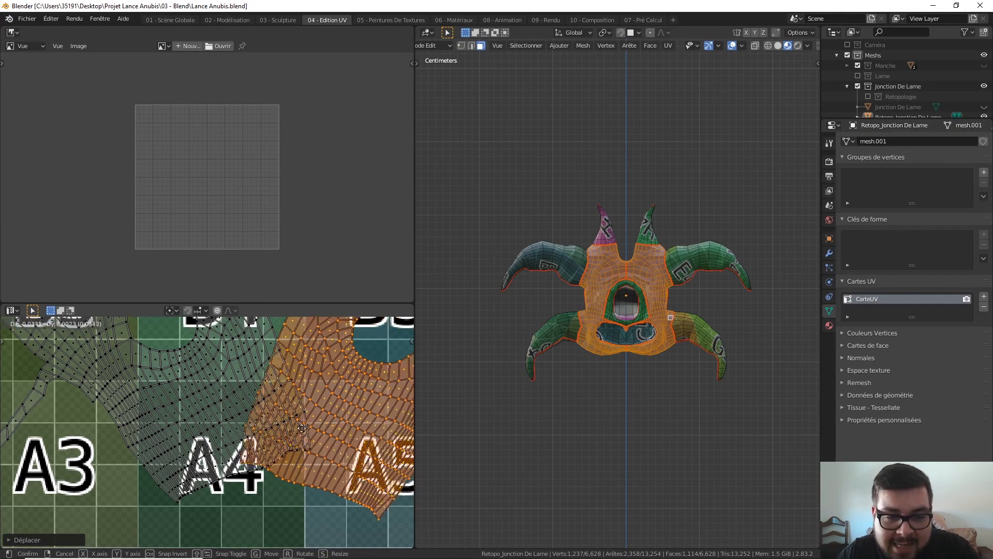
{"action": "right_click", "coordinate": [297, 428]}
Step: Shift the back body island along X toward the A8 grid edge, leaving a gap to the front body island
{"action": "scroll", "coordinate": [343, 461], "scroll_direction": "down", "scroll_amount": 6}
{"action": "middle_click_drag", "start_coordinate": [344, 461], "coordinate": [287, 460]}
{"action": "key", "text": "g"}
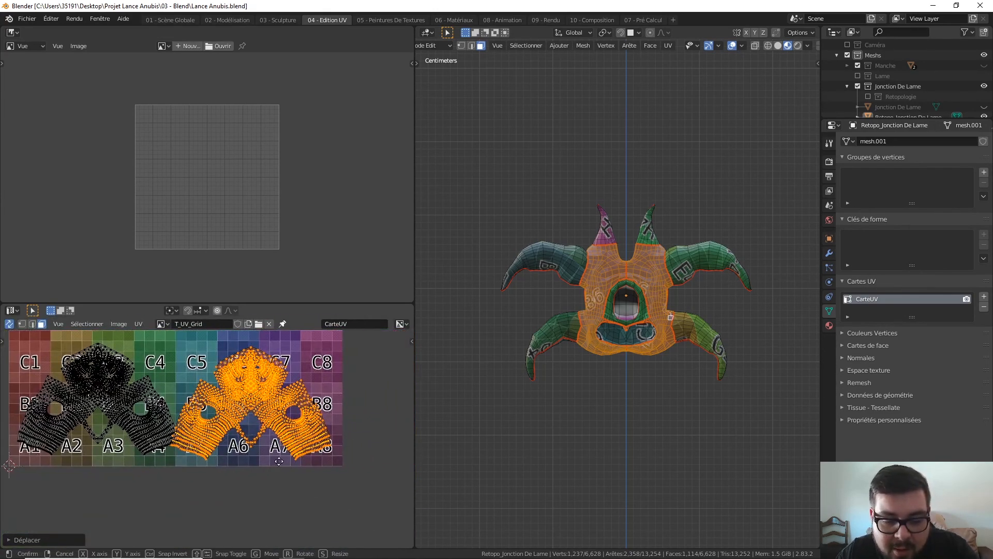
{"action": "key", "text": "x"}
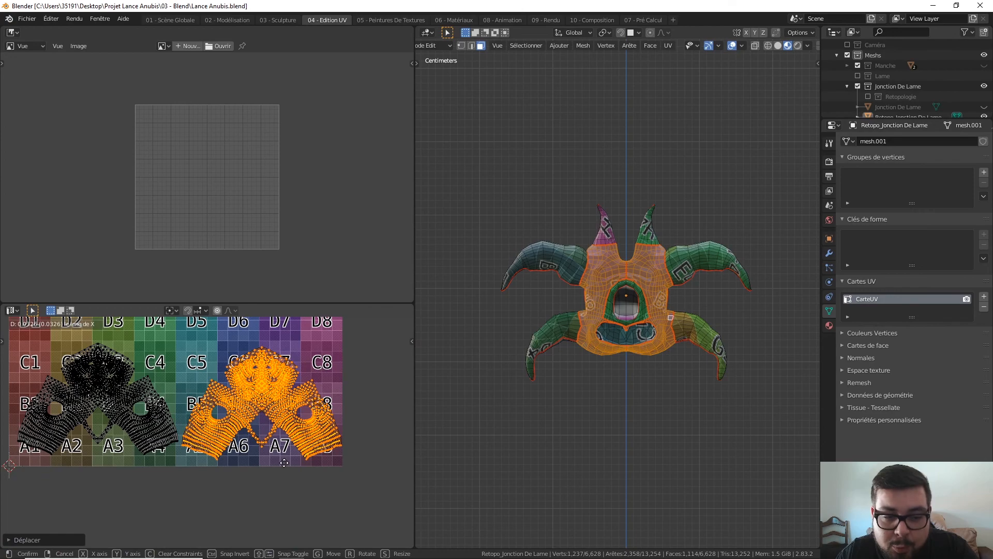
{"action": "left_click", "coordinate": [284, 462]}
{"action": "left_click", "coordinate": [284, 463]}
Step: Select the back-side island of the upper horn, move it over tiles H2 and G2, and rotate it 180 degrees
{"action": "scroll", "coordinate": [282, 445], "scroll_direction": "down", "scroll_amount": 2}
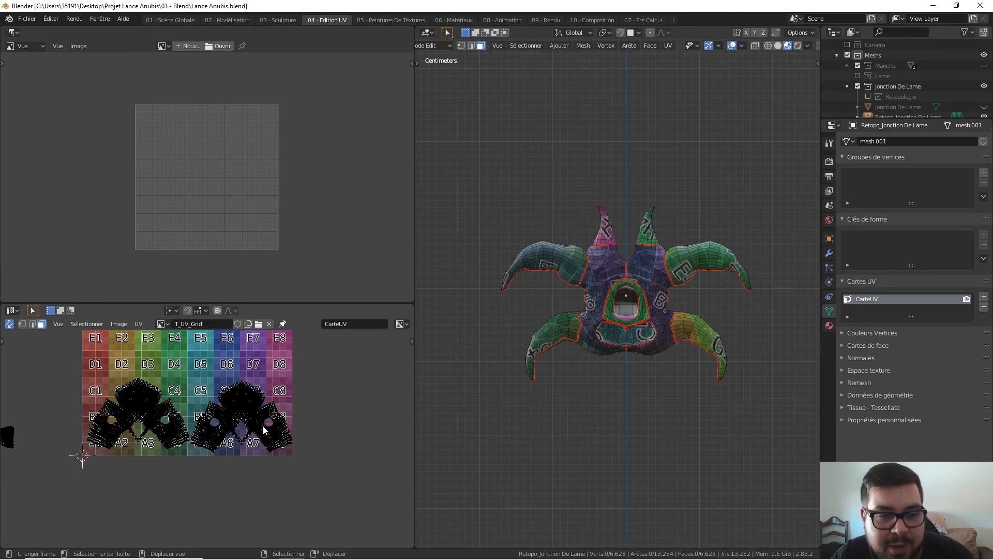
{"action": "scroll", "coordinate": [202, 438], "scroll_direction": "down", "scroll_amount": 2}
{"action": "middle_click_drag", "start_coordinate": [105, 423], "coordinate": [187, 448]}
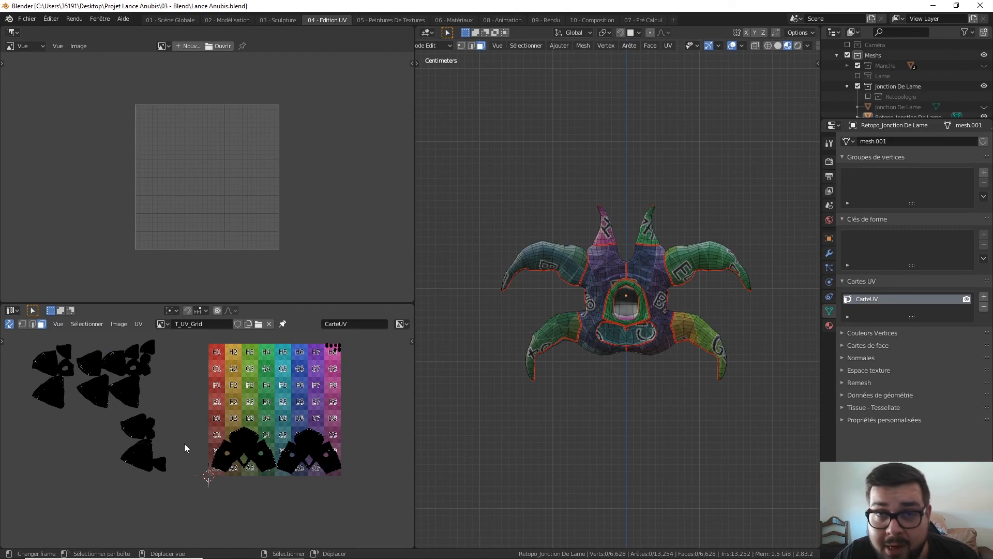
{"action": "key", "text": "l"}
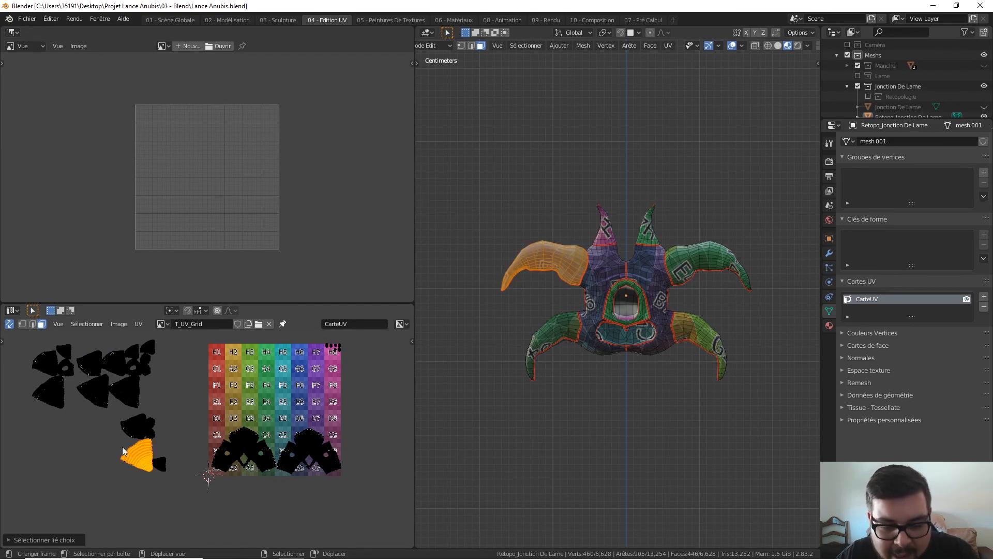
{"action": "key", "text": "g"}
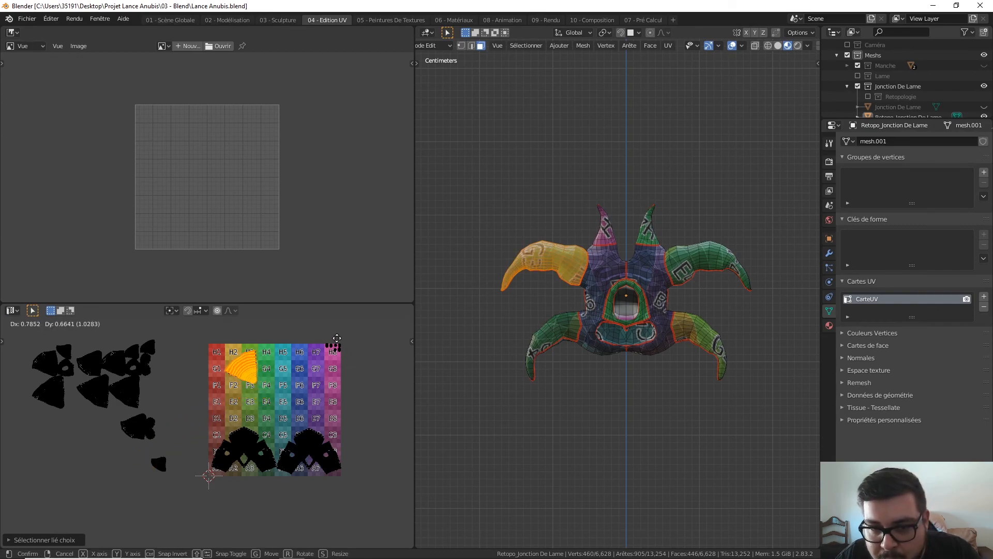
{"action": "left_click", "coordinate": [336, 338]}
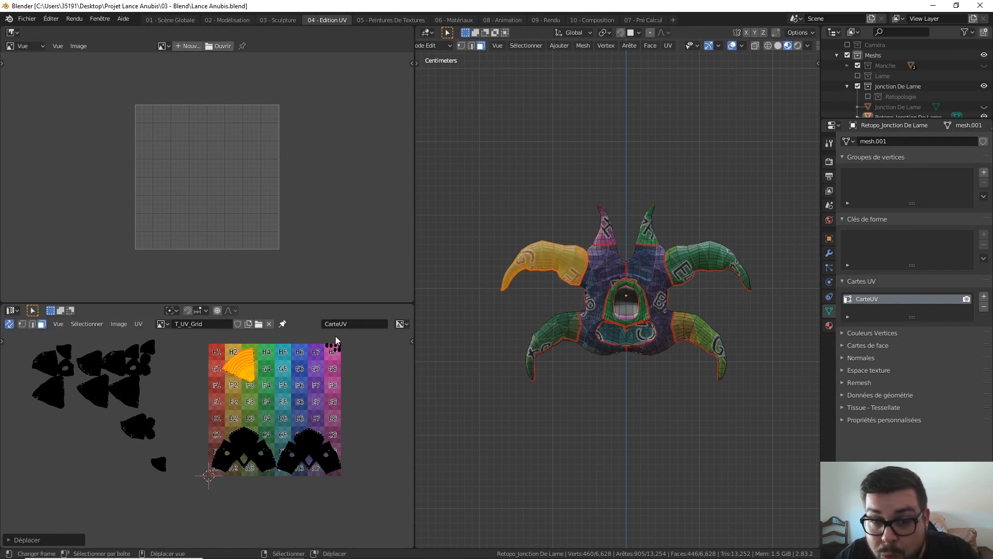
{"action": "type", "text": "r180"}
{"action": "key", "text": "Return"}
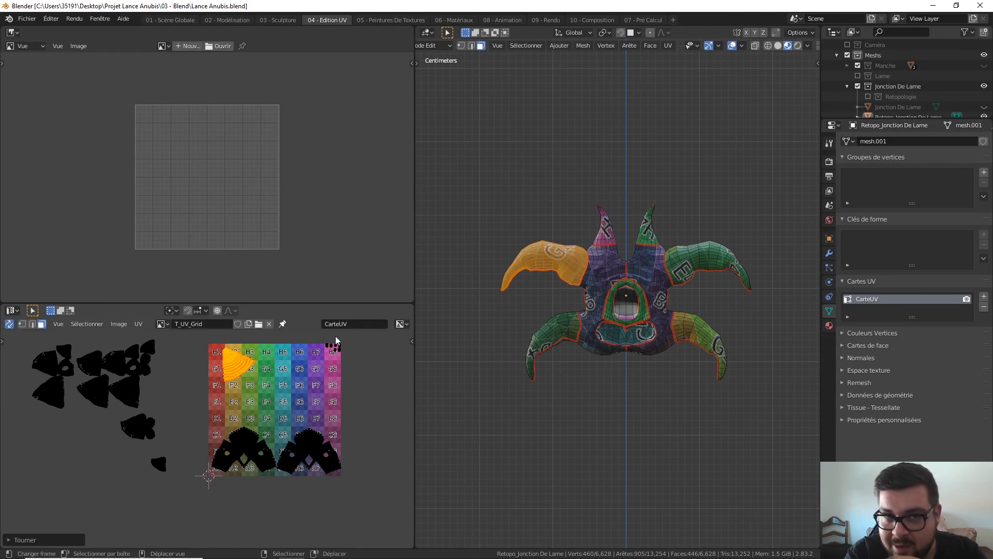
Step: Rotate this horn island so its tip points to the grid's outer edge and place it in the H1 to G2 corner
{"action": "key", "text": "r"}
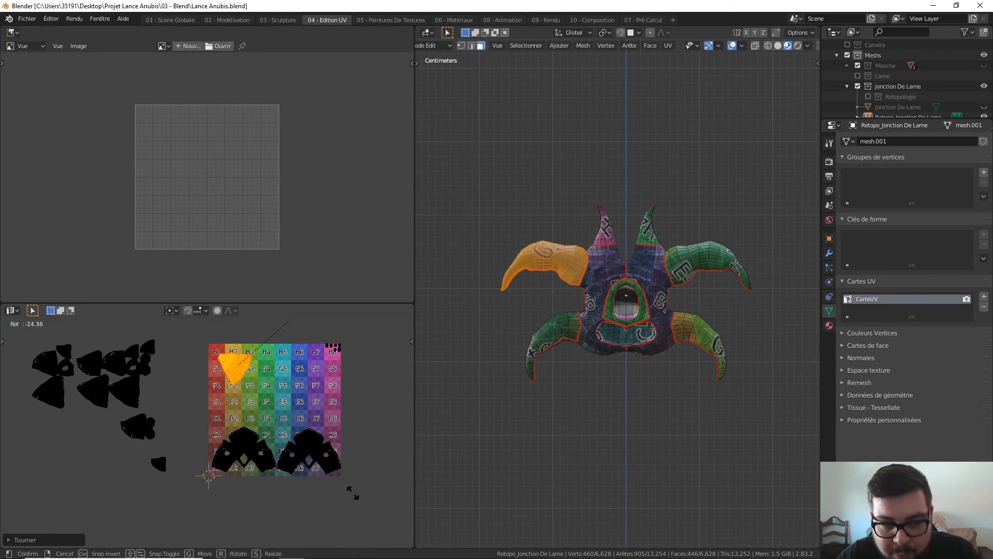
{"action": "left_click", "coordinate": [311, 380]}
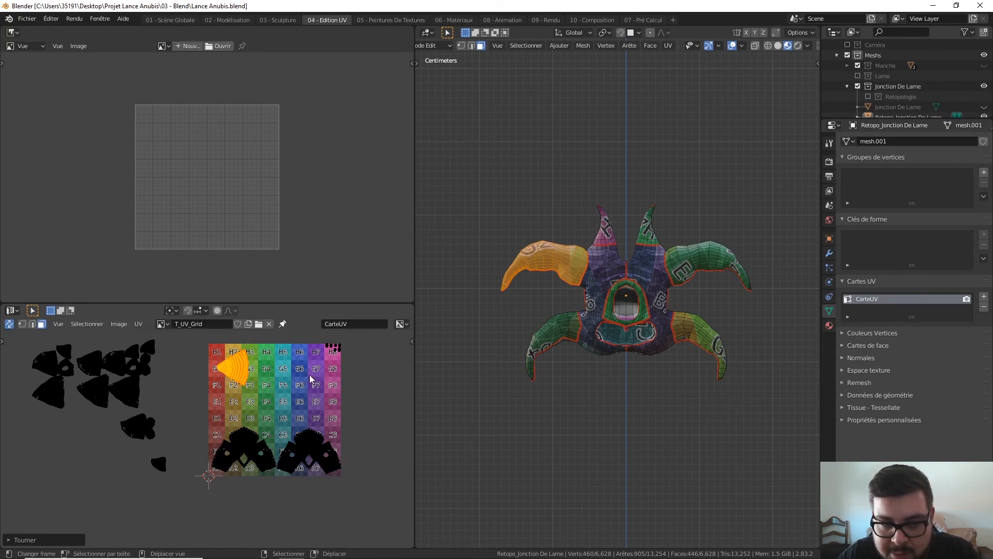
{"action": "key", "text": "g"}
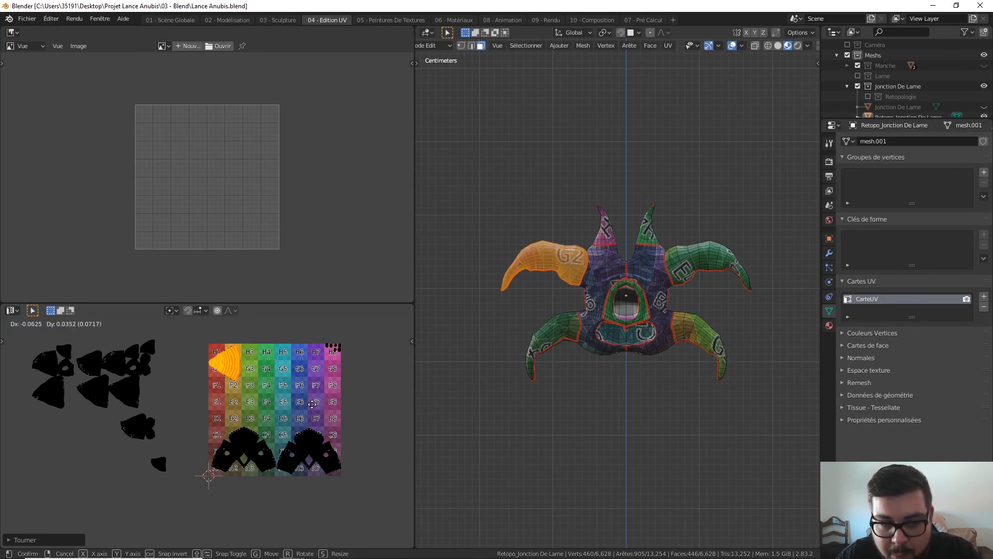
{"action": "left_click", "coordinate": [314, 401]}
{"action": "left_click", "coordinate": [284, 383]}
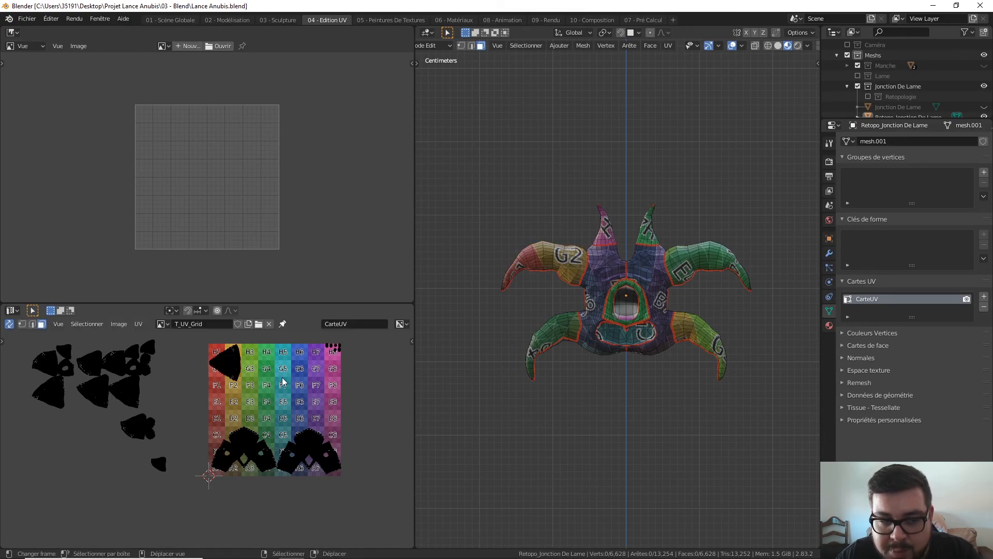
Step: Select the front-side island of the same upper horn, move it onto the grid and rotate it to mirror the first horn island
{"action": "key", "text": "l"}
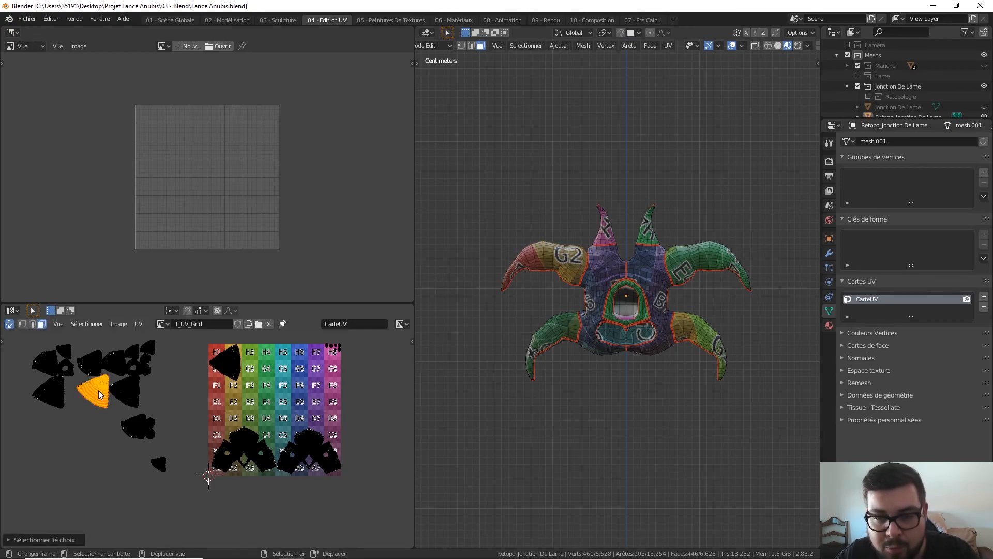
{"action": "key", "text": "ctrl+KP_1"}
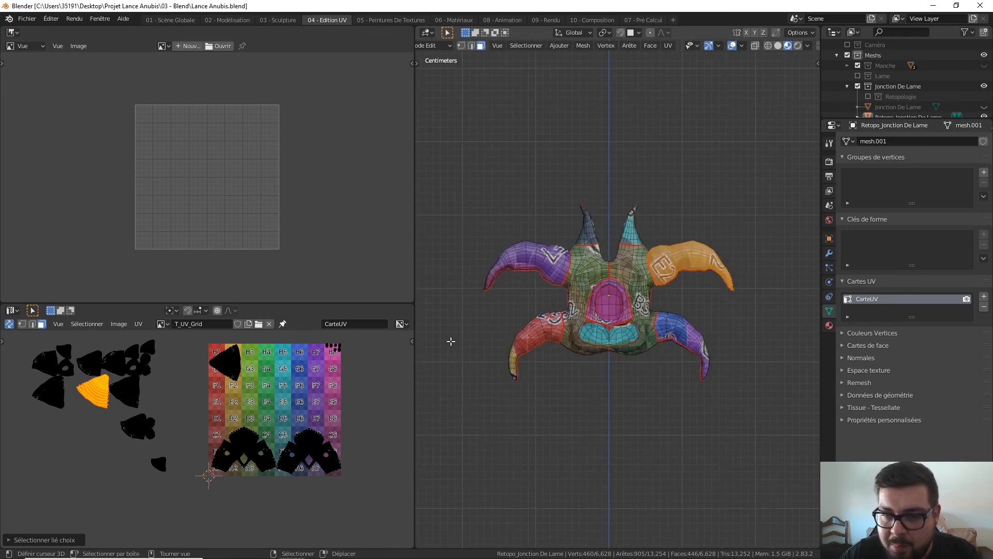
{"action": "key", "text": "g"}
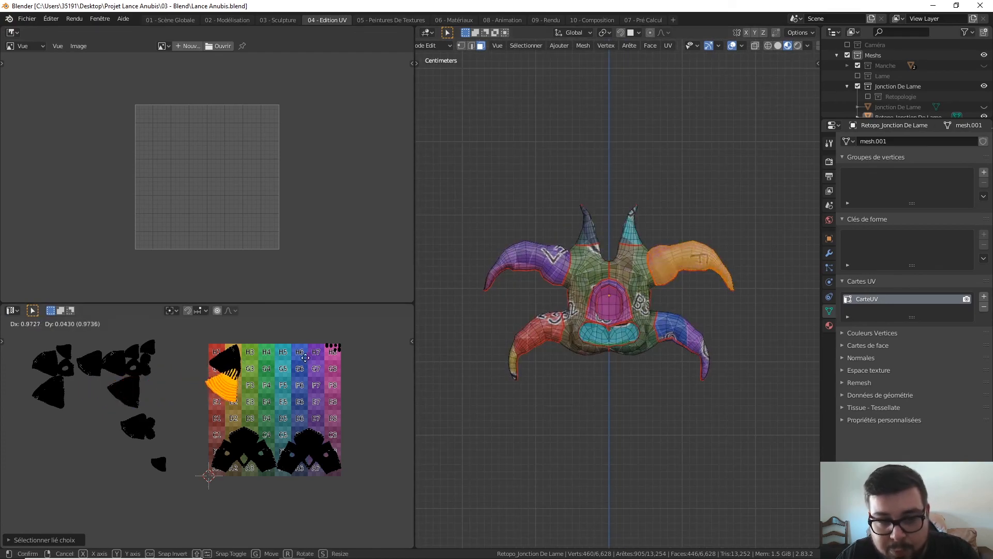
{"action": "left_click", "coordinate": [345, 357]}
{"action": "key", "text": "r"}
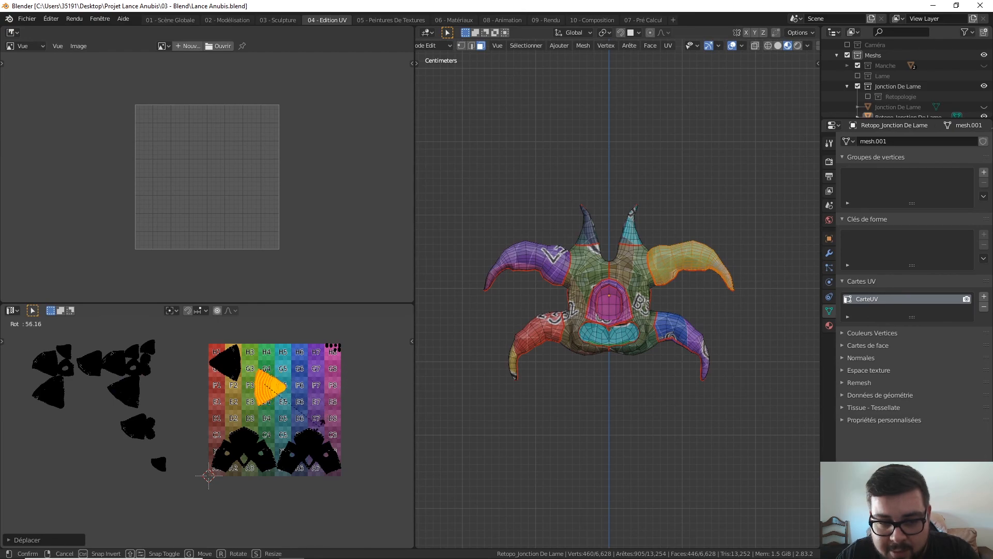
{"action": "left_click", "coordinate": [319, 428]}
{"action": "key", "text": "h"}
{"action": "key", "text": "alt+h"}
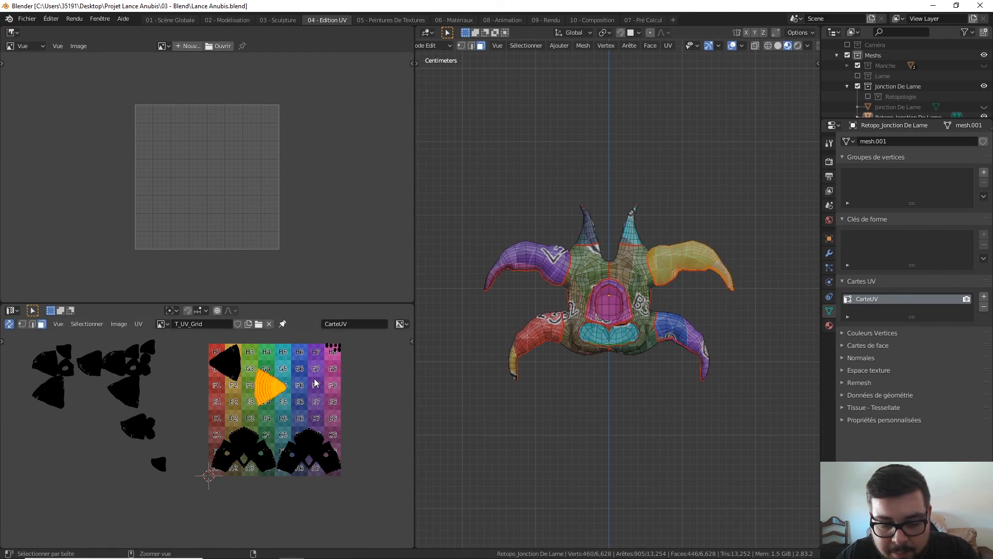
Step: Place the front-side horn island over tiles H3 to G4, base to base with the first horn island, and deselect it
{"action": "key", "text": "g"}
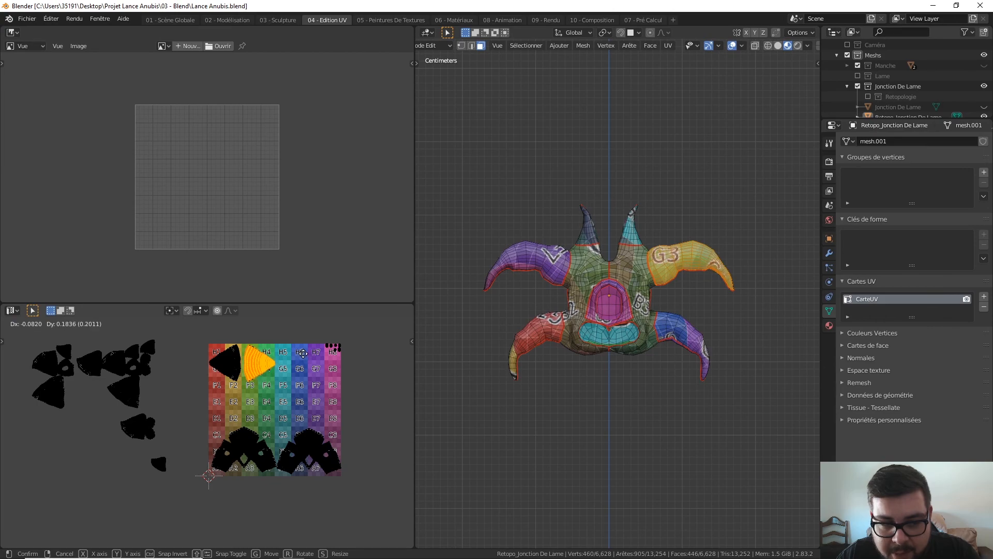
{"action": "left_click", "coordinate": [303, 356]}
{"action": "scroll", "coordinate": [278, 370], "scroll_direction": "up", "scroll_amount": 2}
{"action": "middle_click_drag", "start_coordinate": [278, 370], "coordinate": [262, 449]}
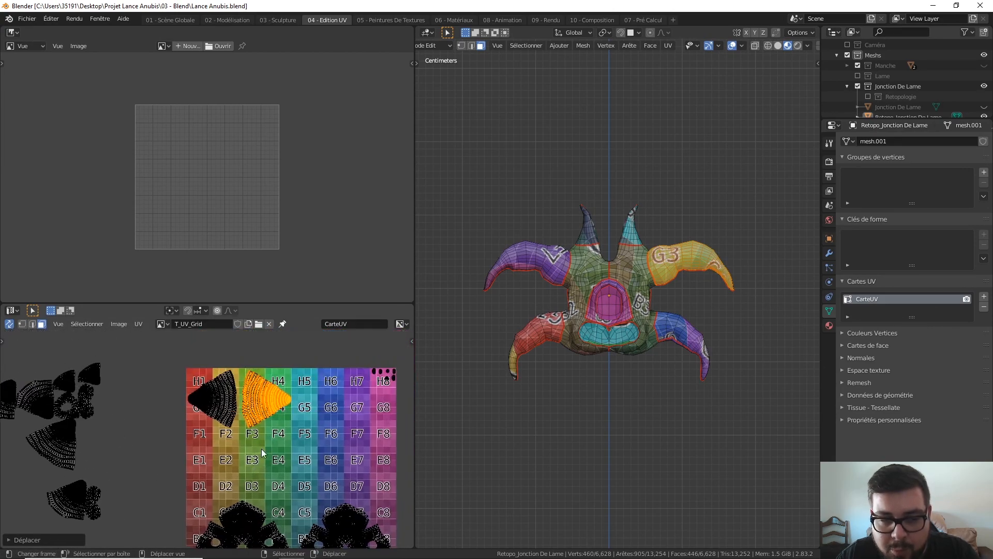
{"action": "scroll", "coordinate": [262, 446], "scroll_direction": "up", "scroll_amount": 2}
{"action": "scroll", "coordinate": [271, 362], "scroll_direction": "down", "scroll_amount": 3}
{"action": "key", "text": "alt+a"}
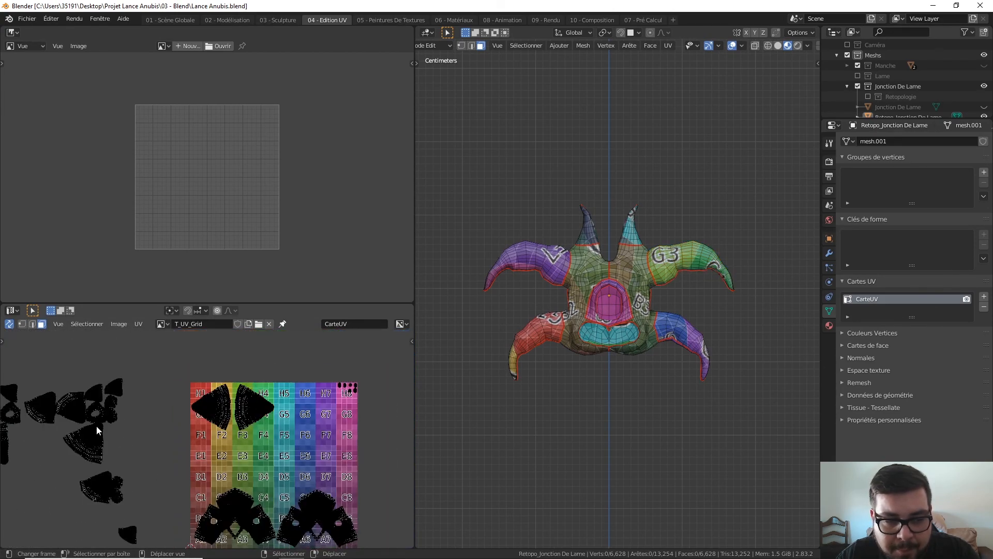
Step: Select the back-side island of the opposite upper horn, move it near E4 and rotate it so its tip points toward column 5
{"action": "key", "text": "l"}
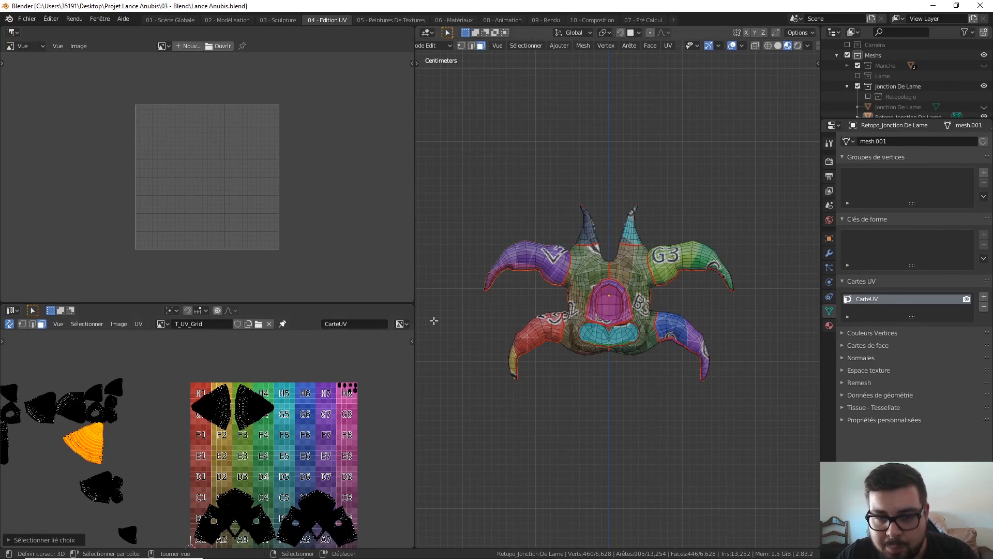
{"action": "key", "text": "ctrl+KP_1"}
{"action": "middle_click_drag", "start_coordinate": [589, 324], "coordinate": [543, 307], "text": "shift"}
{"action": "key", "text": "g"}
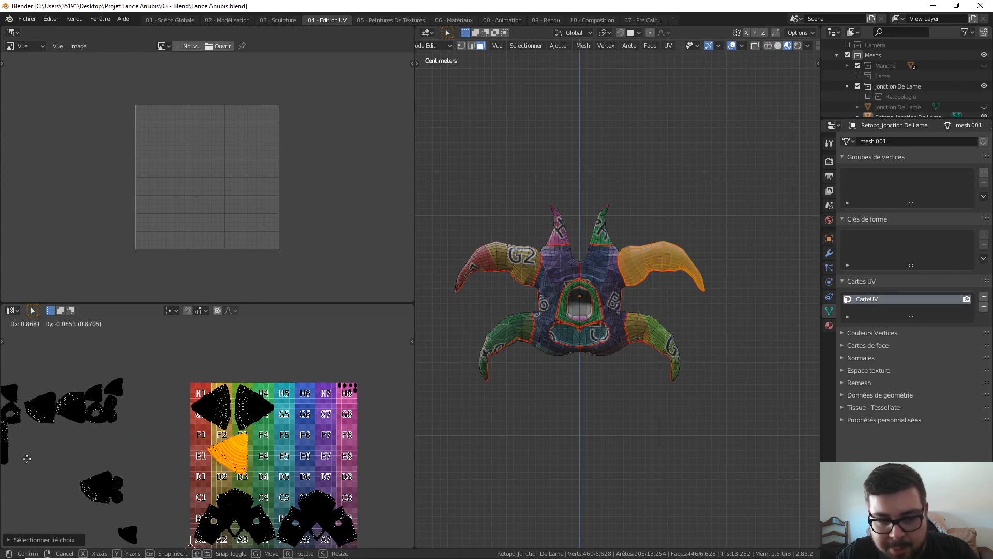
{"action": "left_click", "coordinate": [55, 456]}
{"action": "key", "text": "r"}
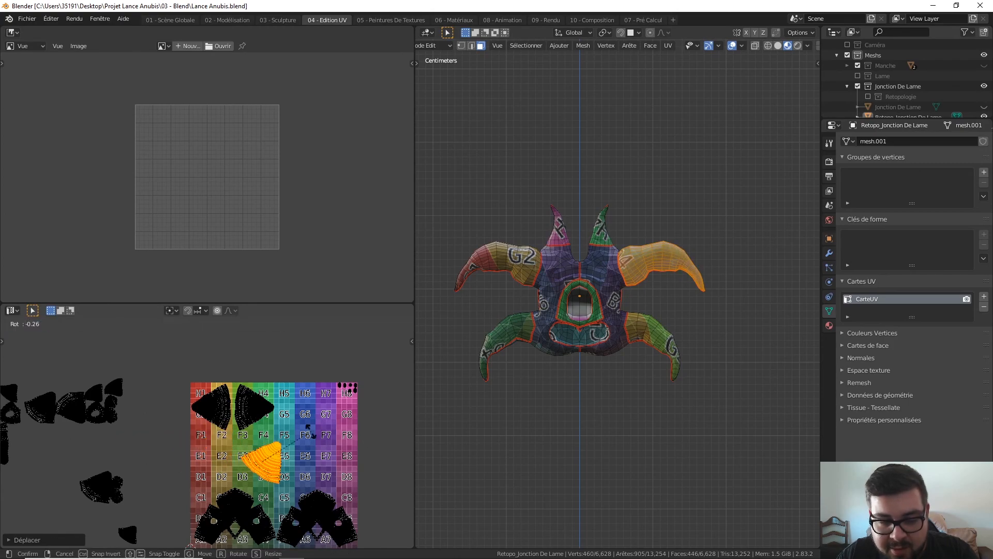
{"action": "left_click", "coordinate": [303, 468]}
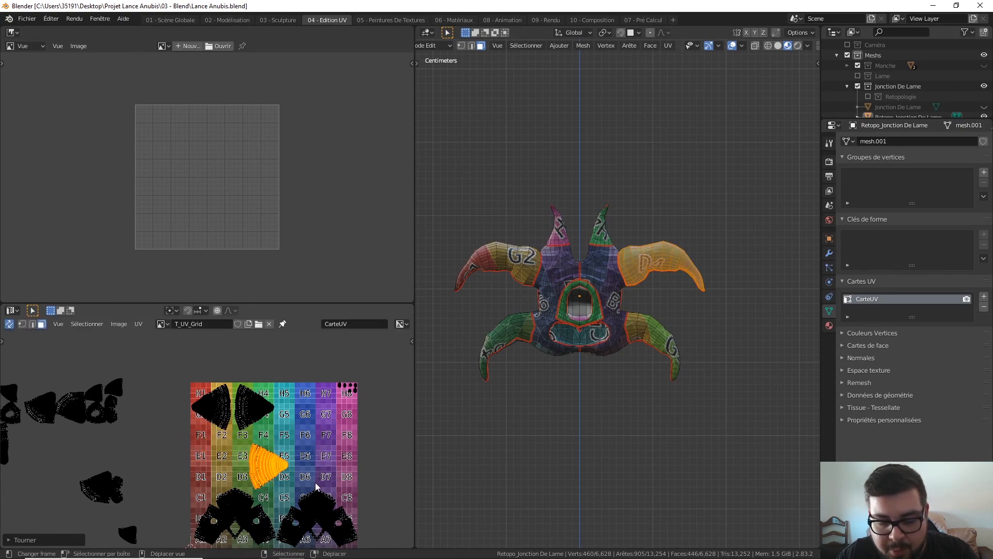
Step: Place this horn island over tiles F3 to D4, directly below the one at H3 to G4, and deselect it
{"action": "key", "text": "g"}
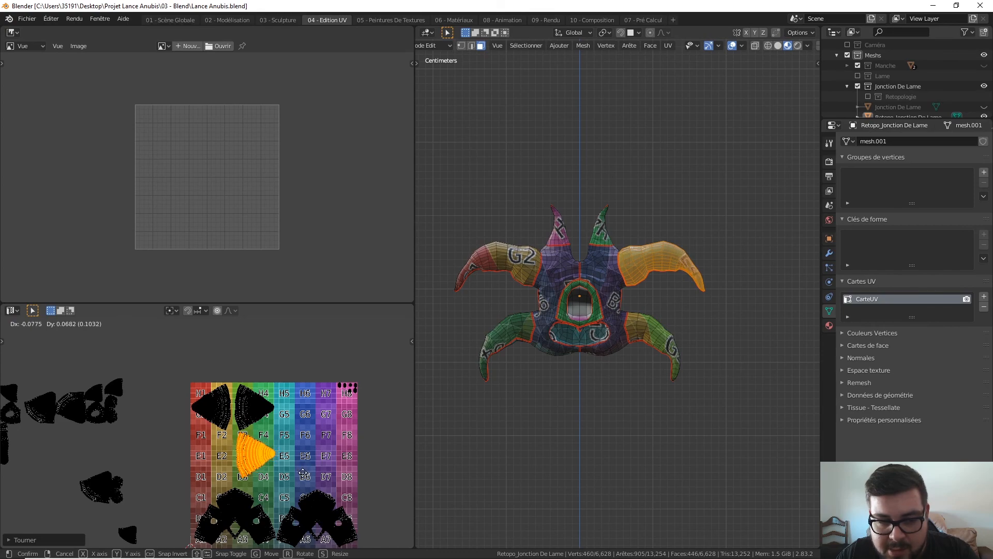
{"action": "left_click", "coordinate": [299, 479]}
{"action": "key", "text": "alt+a"}
Step: Select the opposite upper horn's front-side island, move it near E1 and rotate it so its tip faces the grid's outer edge
{"action": "scroll", "coordinate": [274, 478], "scroll_direction": "down", "scroll_amount": 2}
{"action": "middle_click_drag", "start_coordinate": [174, 456], "coordinate": [210, 456]}
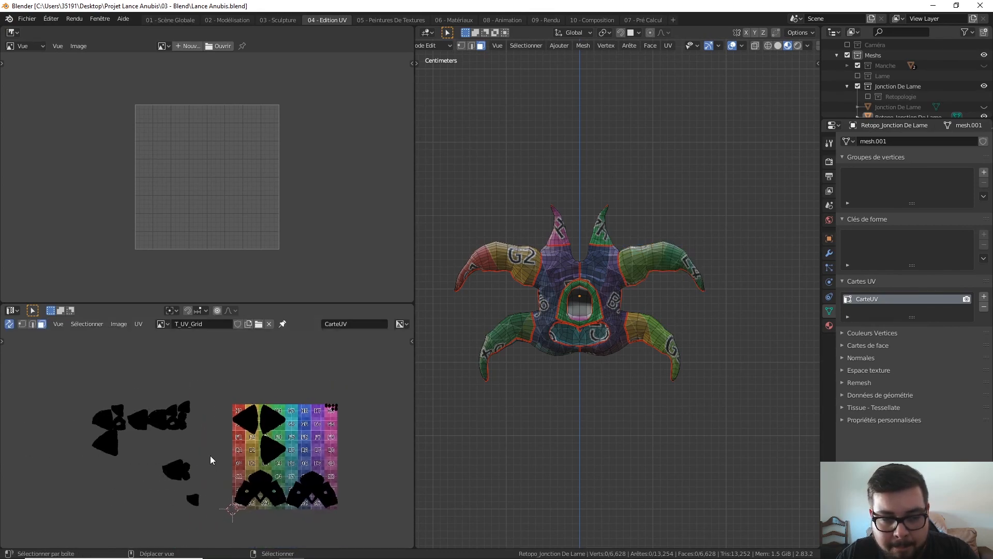
{"action": "key", "text": "l"}
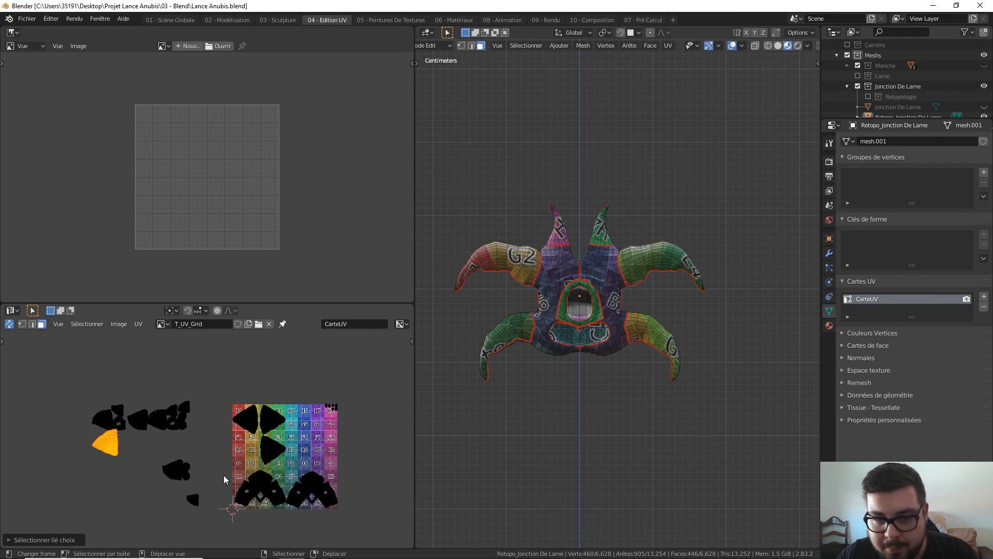
{"action": "key", "text": "ctrl+KP_1"}
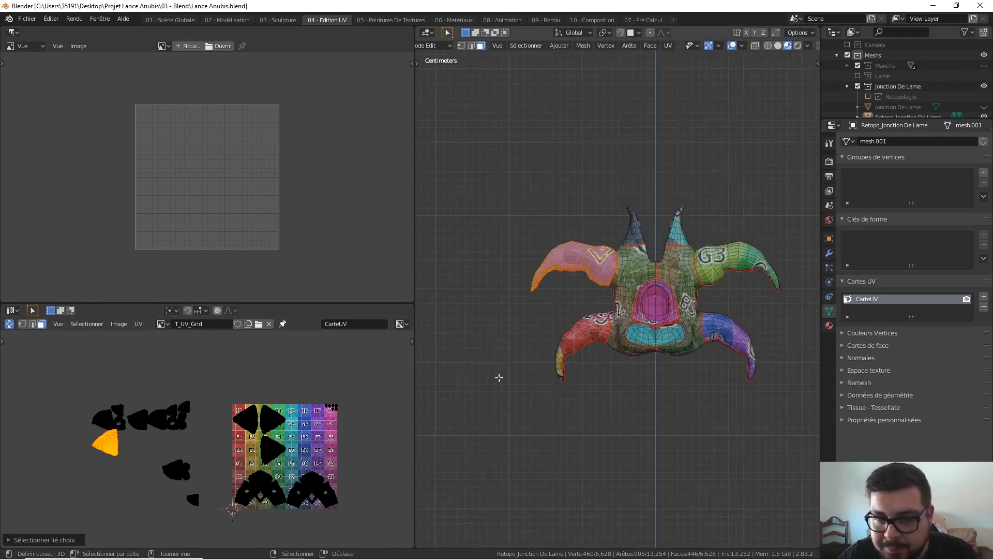
{"action": "scroll", "coordinate": [526, 368], "scroll_direction": "up", "scroll_amount": 2}
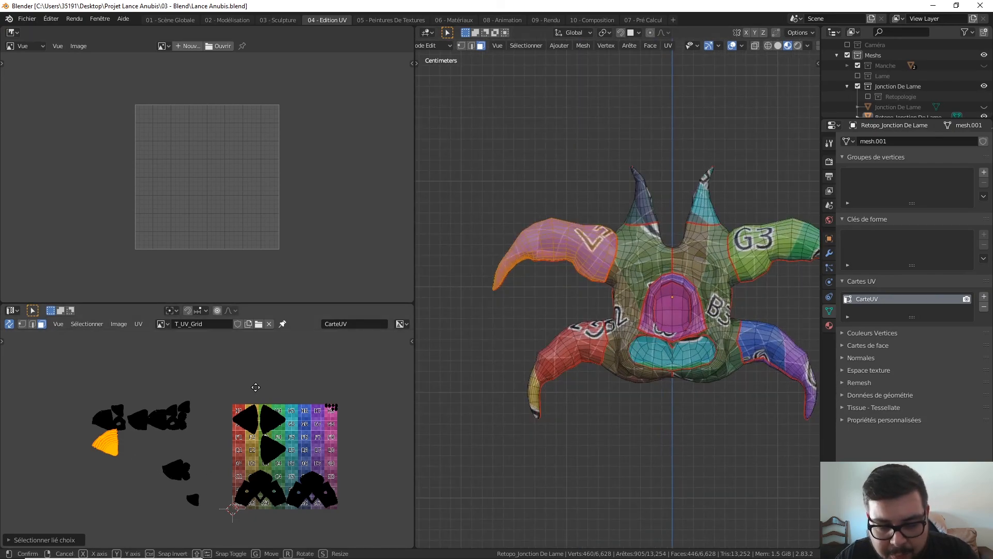
{"action": "key", "text": "g"}
{"action": "left_click", "coordinate": [390, 393]}
{"action": "key", "text": "r"}
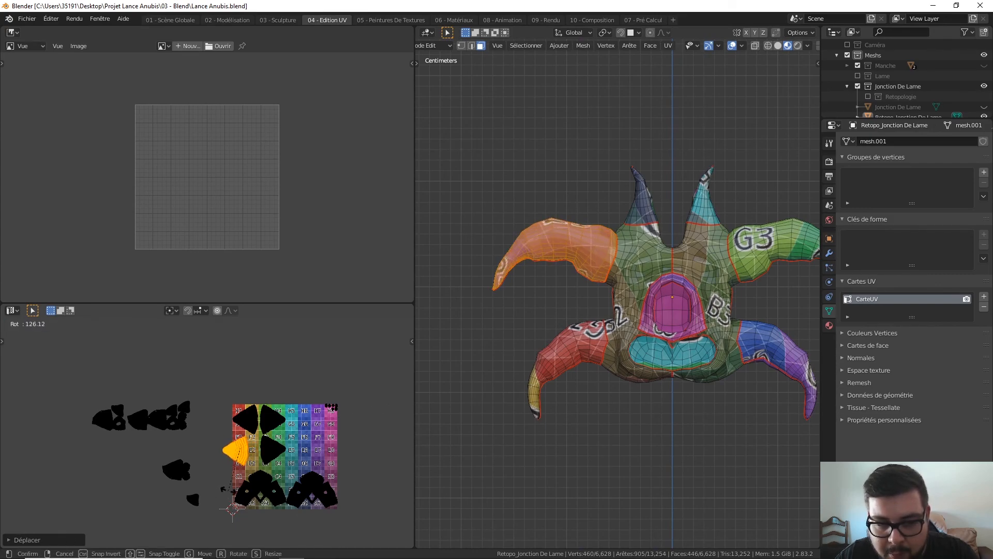
{"action": "left_click", "coordinate": [233, 508]}
Step: Align this island over tiles F1 to D2, just inside the grid edge below the first horn island, and deselect it
{"action": "scroll", "coordinate": [263, 466], "scroll_direction": "up", "scroll_amount": 3}
{"action": "key", "text": "g"}
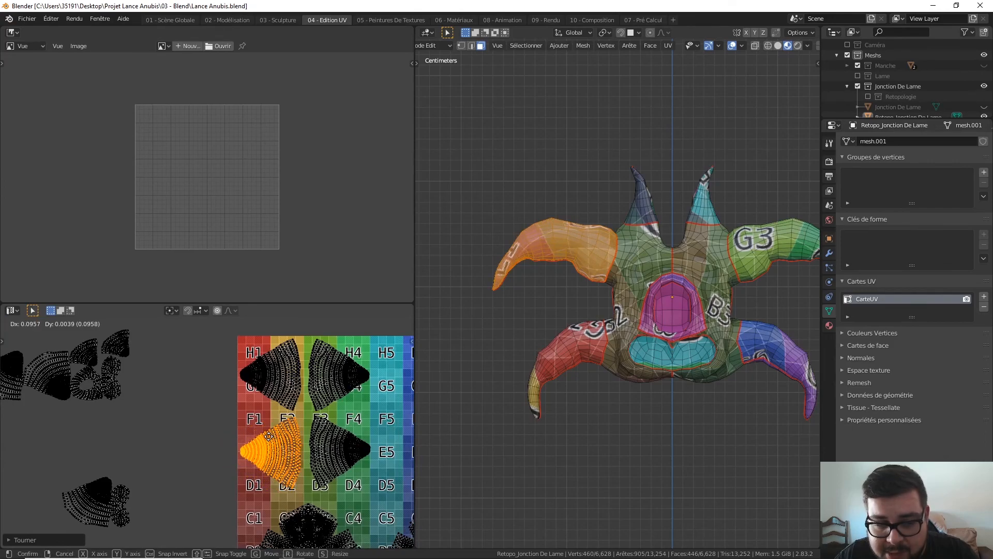
{"action": "left_click", "coordinate": [264, 436]}
{"action": "key", "text": "alt+a"}
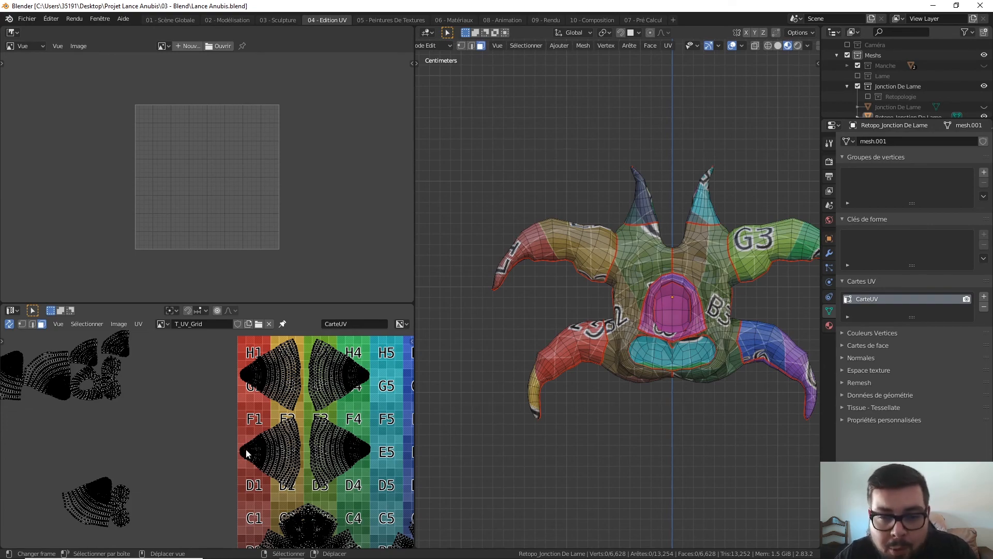
Step: Select a lower horn's back-side island, rotate it so its tip points toward column 4, place it over tiles E5 to E6 and deselect it
{"action": "scroll", "coordinate": [140, 428], "scroll_direction": "down", "scroll_amount": 1}
{"action": "scroll", "coordinate": [140, 428], "scroll_direction": "down", "scroll_amount": 1}
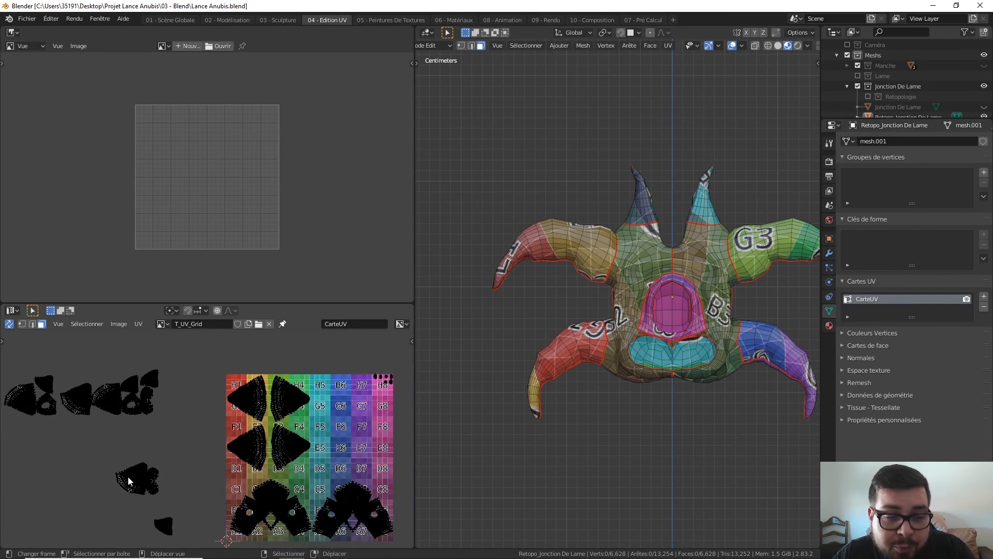
{"action": "key", "text": "l"}
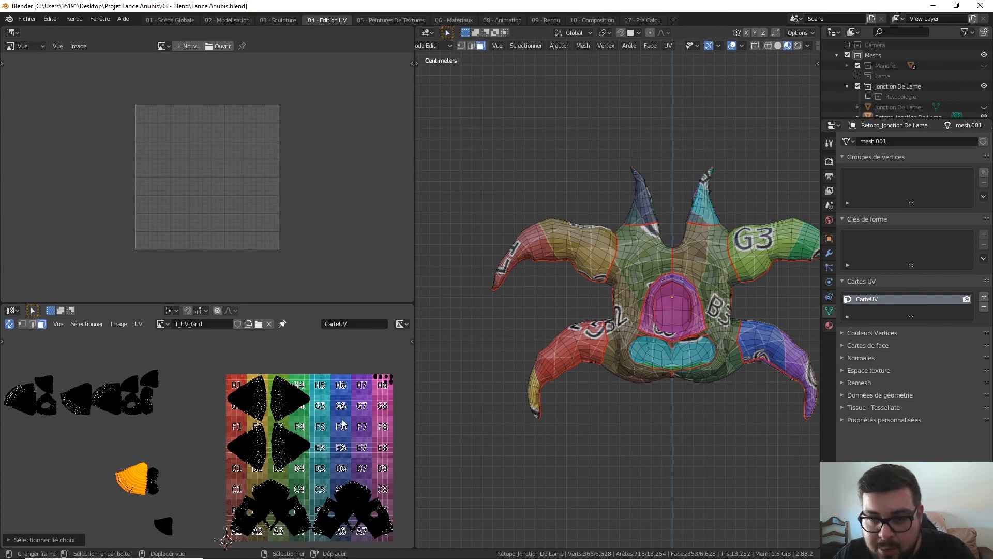
{"action": "key", "text": "ctrl+KP_1"}
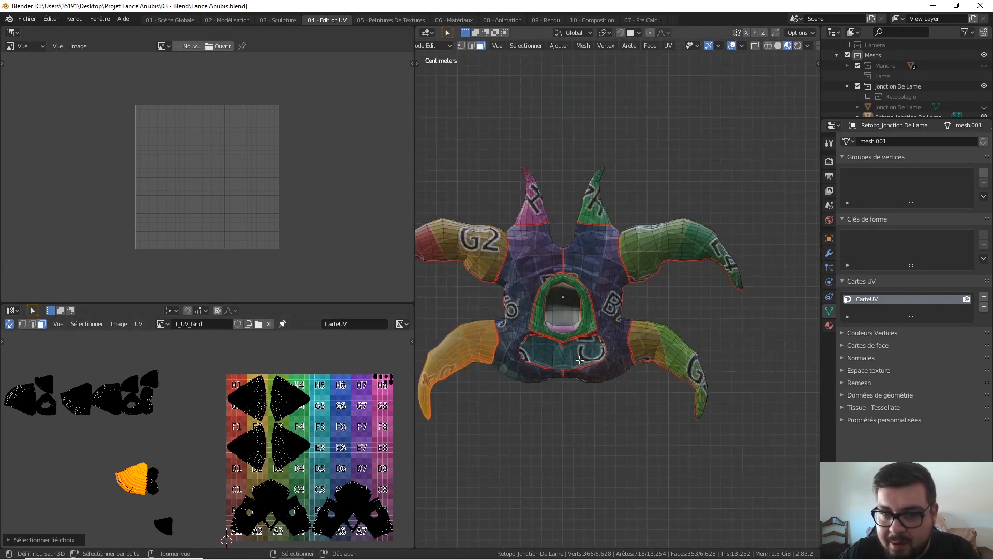
{"action": "middle_click_drag", "start_coordinate": [516, 366], "coordinate": [566, 353], "text": "shift"}
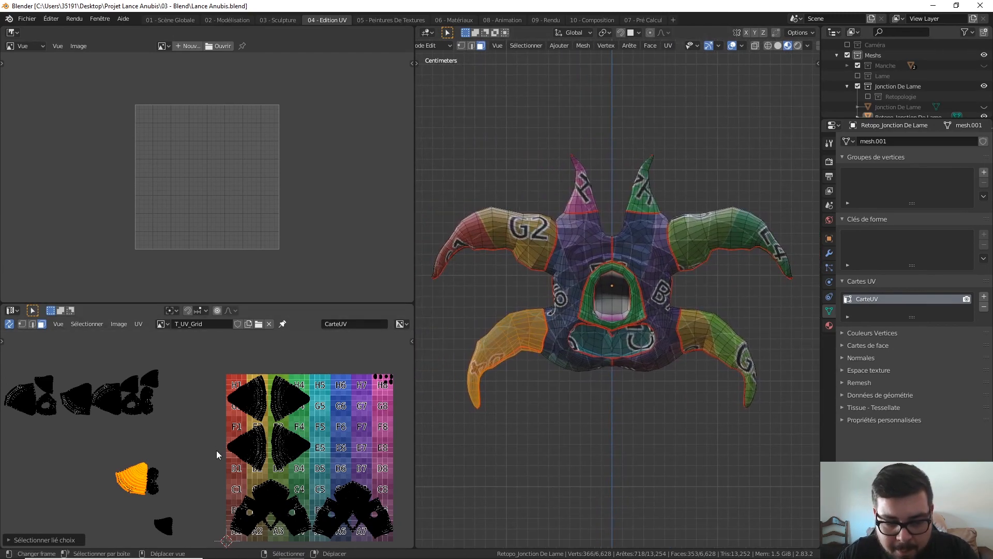
{"action": "key", "text": "r"}
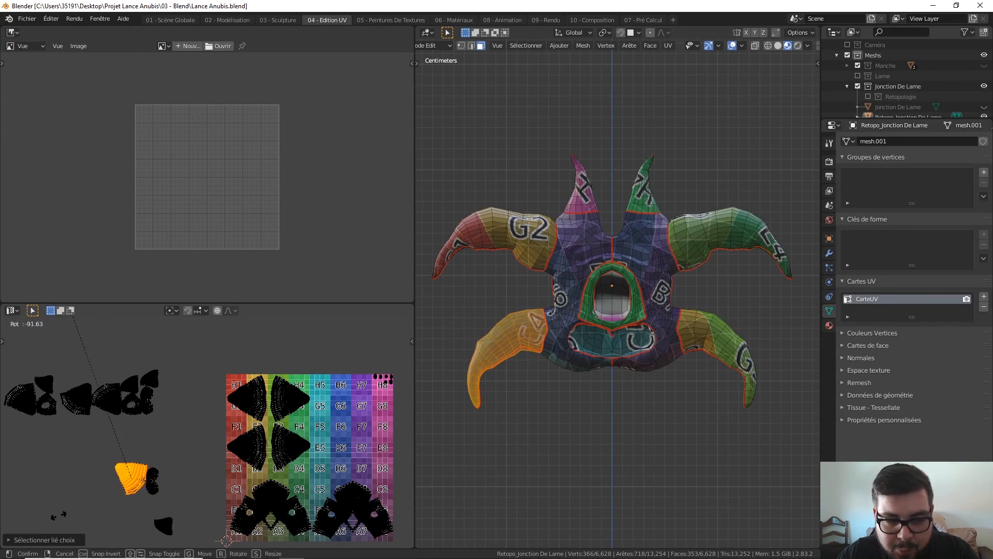
{"action": "left_click", "coordinate": [98, 448]}
{"action": "key", "text": "g"}
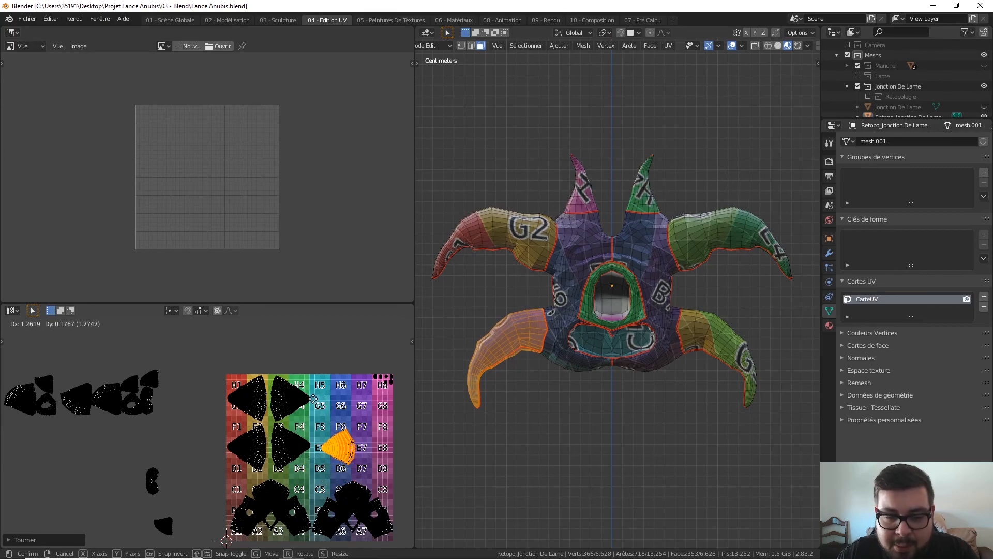
{"action": "left_click", "coordinate": [304, 401]}
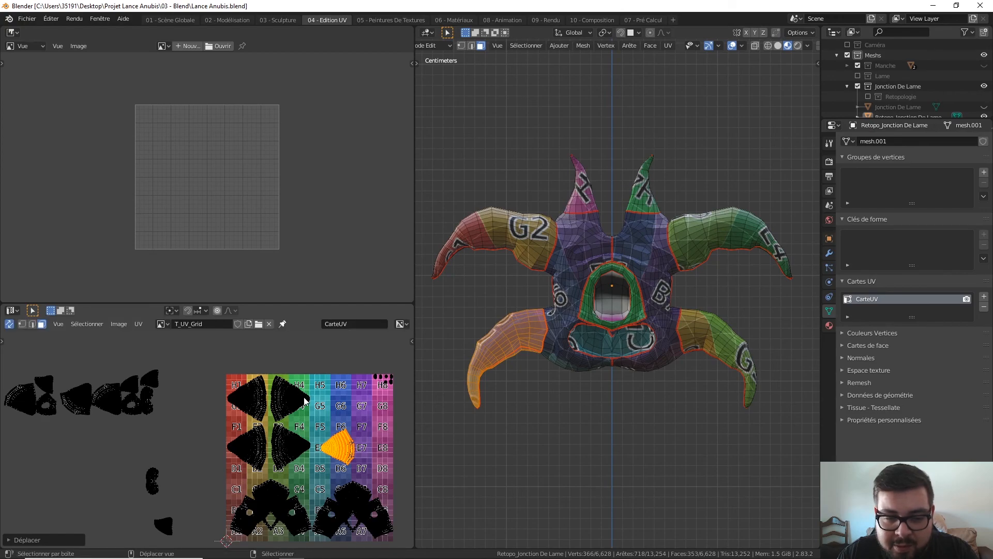
{"action": "left_click", "coordinate": [330, 417]}
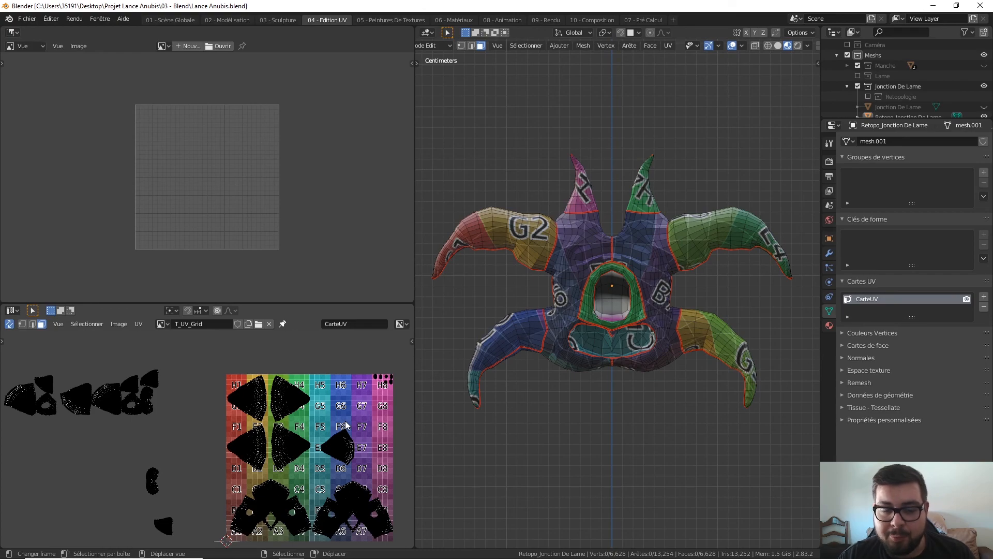
{"action": "scroll", "coordinate": [269, 446], "scroll_direction": "up", "scroll_amount": 4}
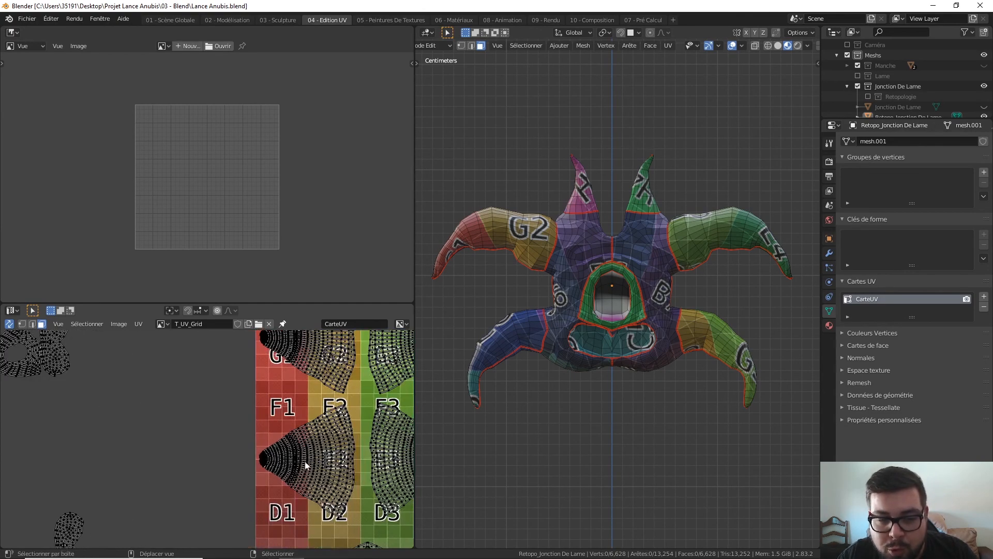
{"action": "key", "text": "l"}
{"action": "key", "text": "g"}
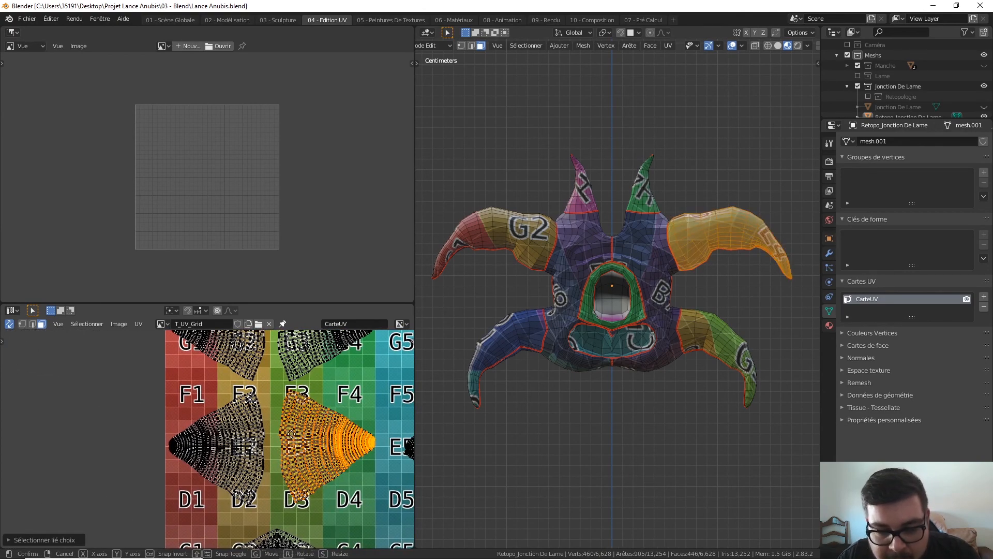
{"action": "key", "text": "x"}
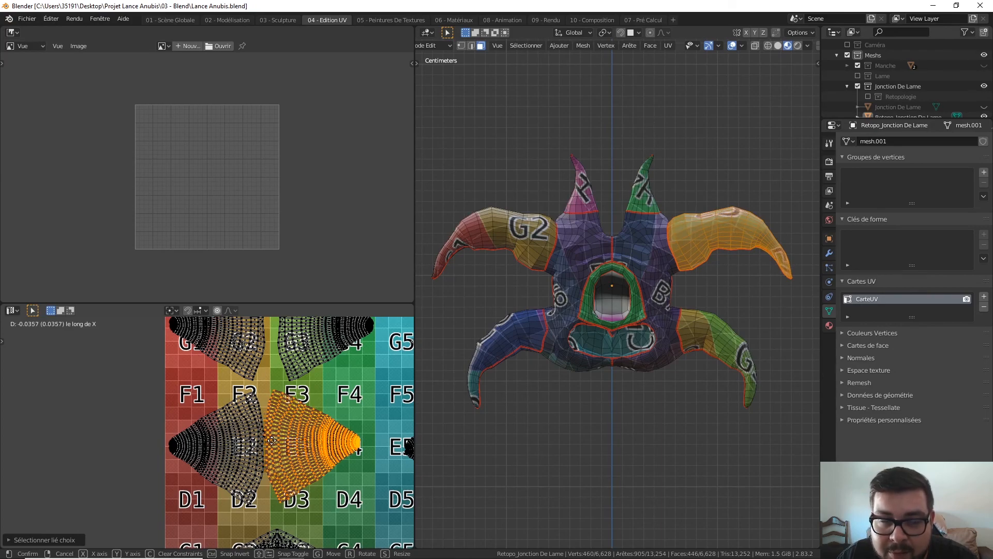
{"action": "left_click", "coordinate": [271, 439]}
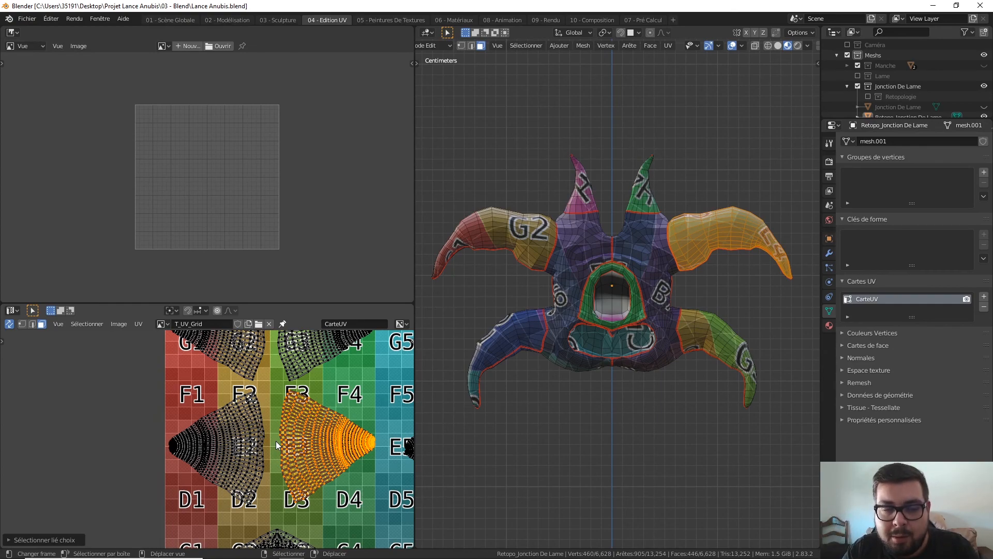
{"action": "key", "text": "alt+a"}
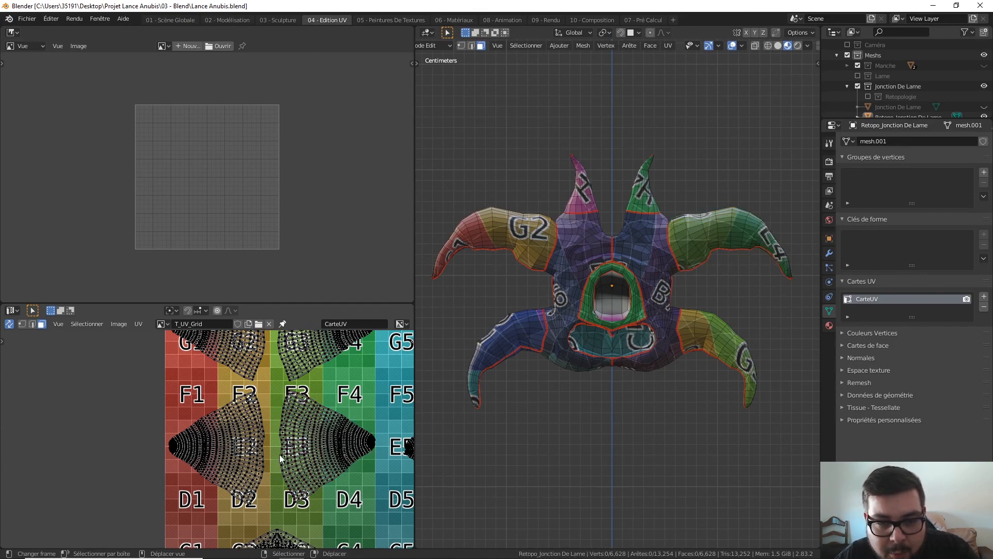
Step: Select the opposite lower horn's back-side island, rotate it so its tip points toward column 7 and place it over tiles G5 to F6
{"action": "scroll", "coordinate": [279, 454], "scroll_direction": "down", "scroll_amount": 5}
{"action": "key", "text": "l"}
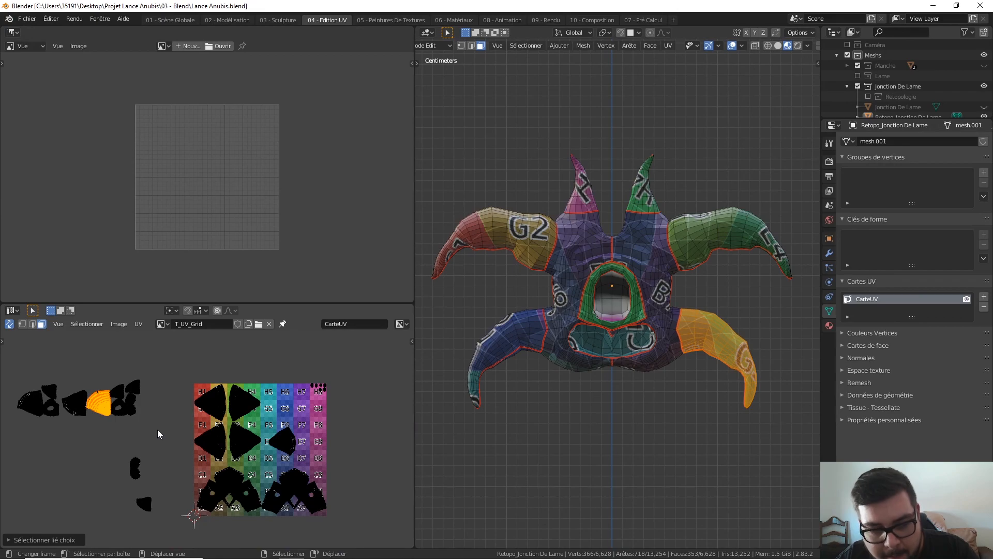
{"action": "key", "text": "r"}
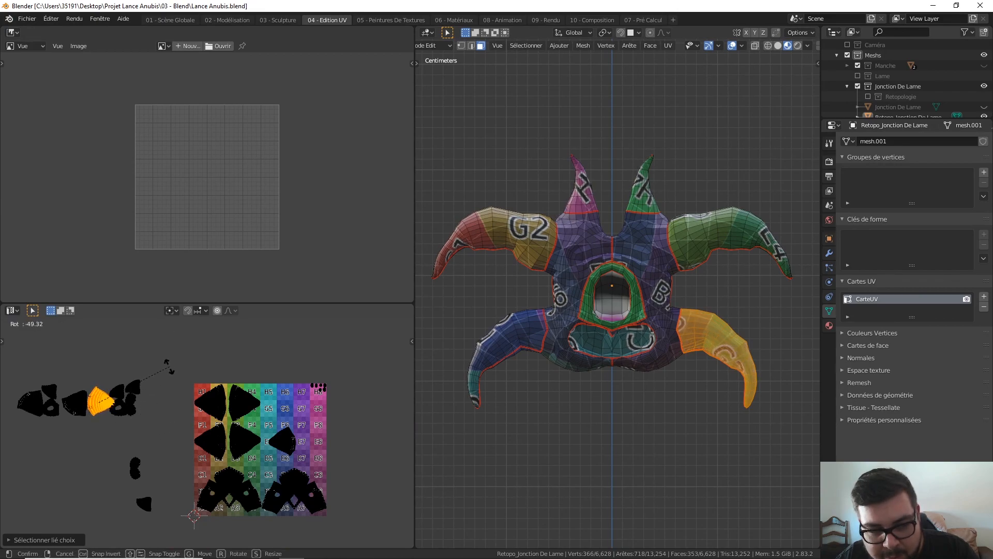
{"action": "left_click", "coordinate": [169, 364]}
{"action": "key", "text": "g"}
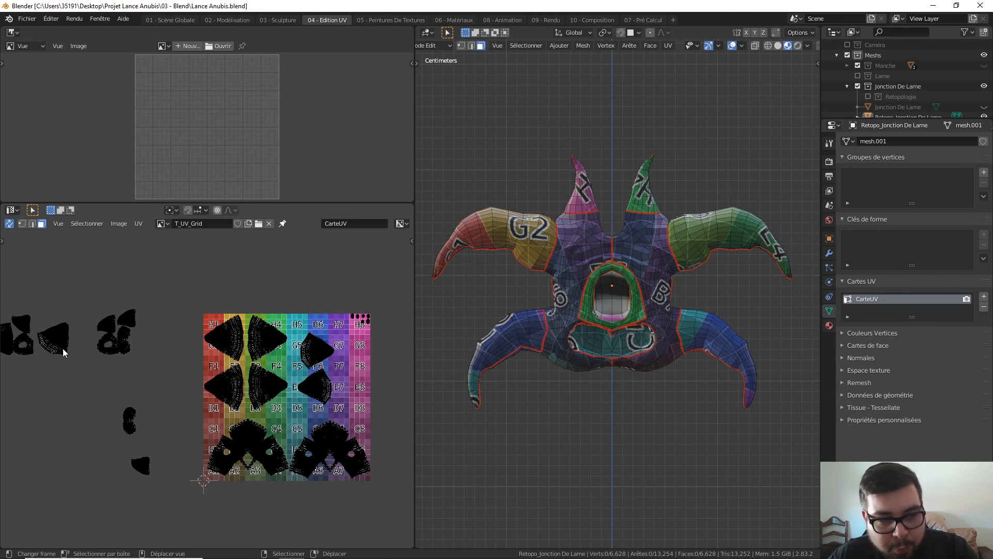
Step: Select the same lower horn's front-side island, rotate it 90° and move it over tiles E7 to E8
{"action": "key", "text": "l"}
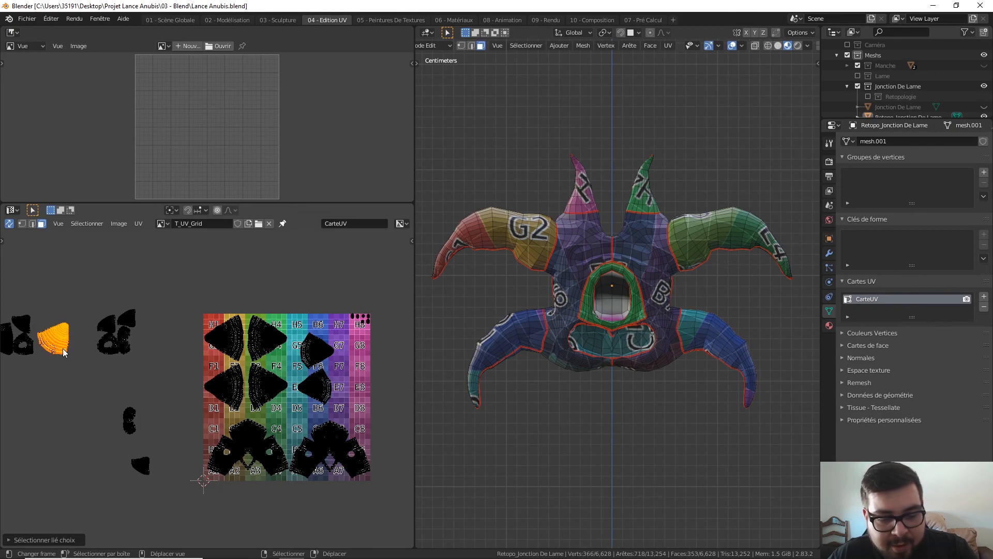
{"action": "middle_click_drag", "start_coordinate": [519, 278], "coordinate": [519, 278]}
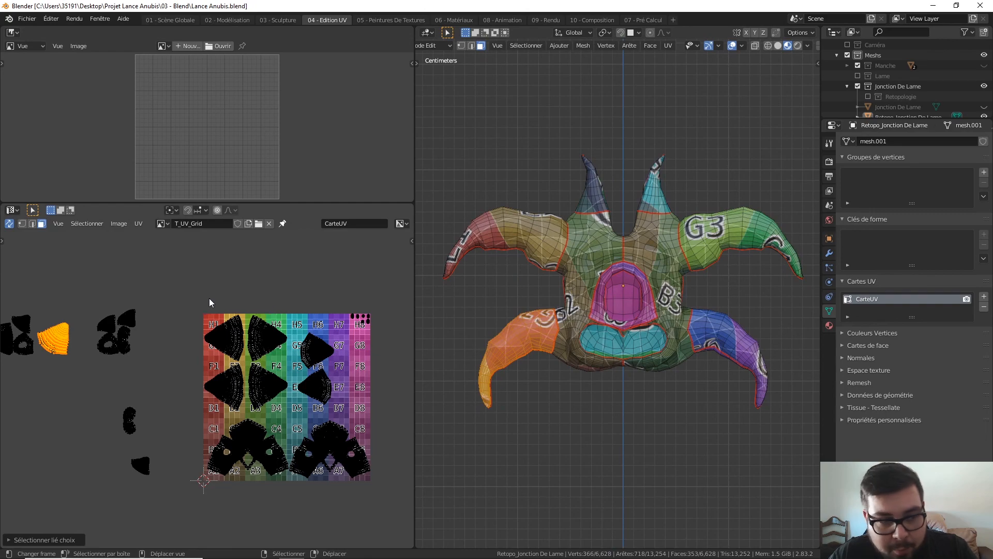
{"action": "key", "text": "r"}
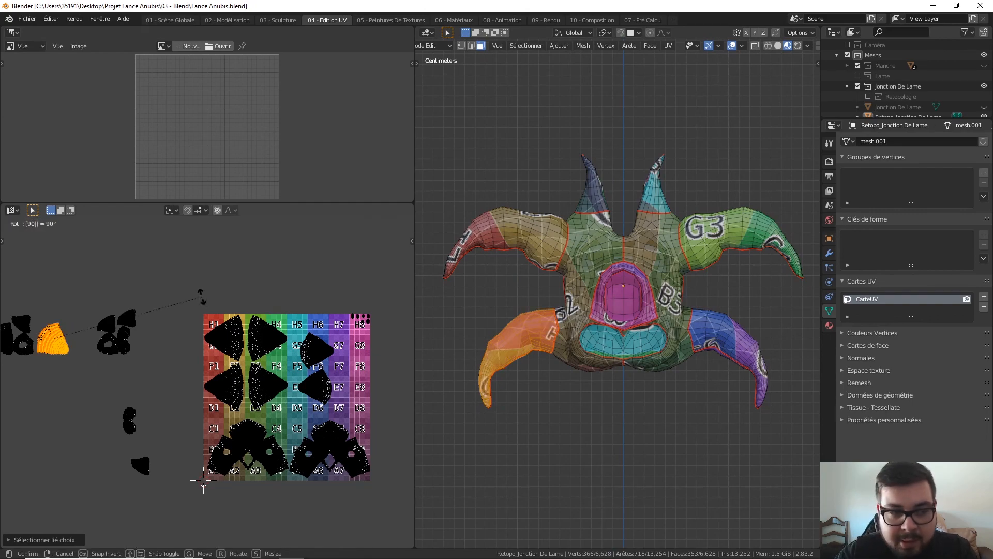
{"action": "left_click", "coordinate": [203, 298]}
{"action": "key", "text": "g"}
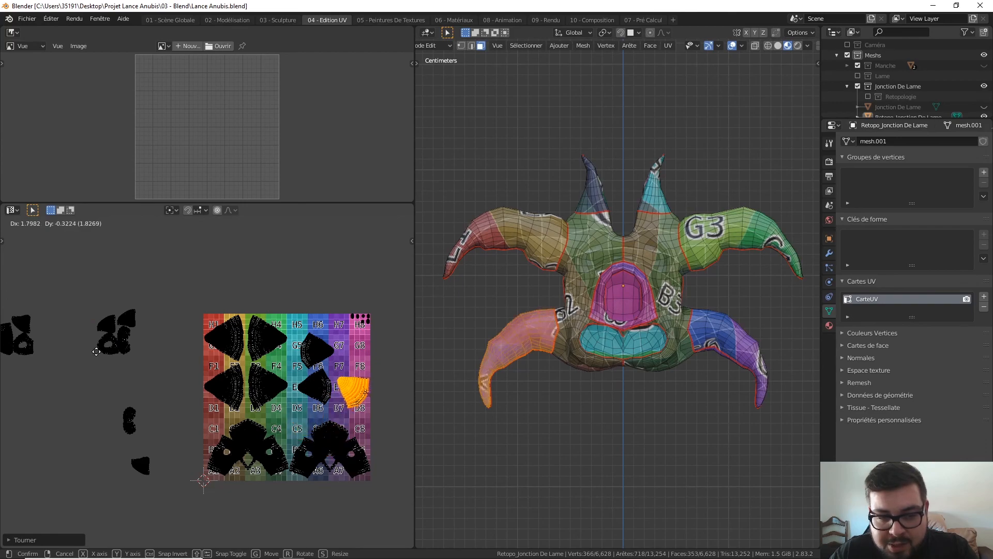
{"action": "left_click", "coordinate": [87, 360]}
Step: Rotate this island so its tip points toward column 6, place it over tiles G7 to F8 facing its paired island, and deselect it
{"action": "scroll", "coordinate": [261, 391], "scroll_direction": "up", "scroll_amount": 3}
{"action": "middle_click_drag", "start_coordinate": [406, 384], "coordinate": [272, 383]}
{"action": "key", "text": "r"}
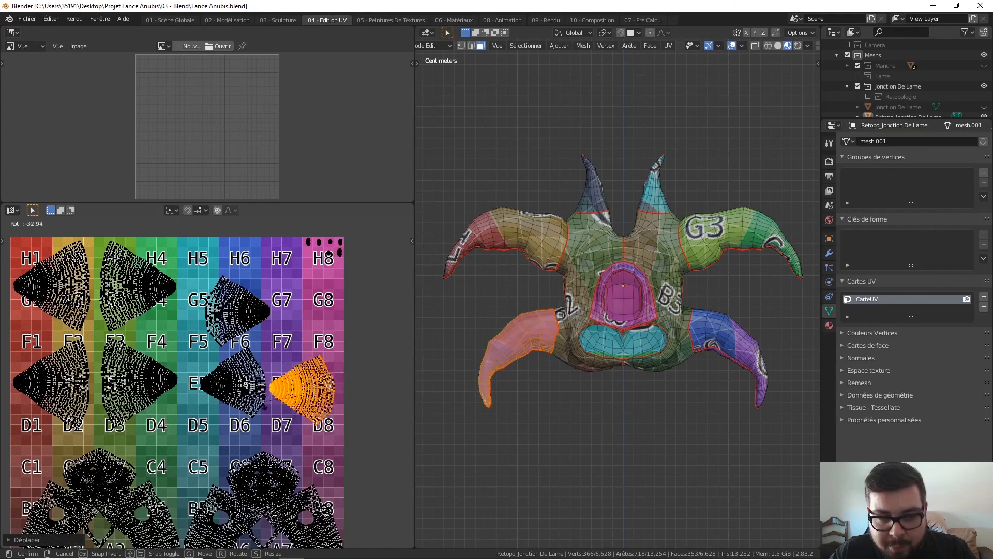
{"action": "left_click", "coordinate": [267, 417]}
{"action": "key", "text": "g"}
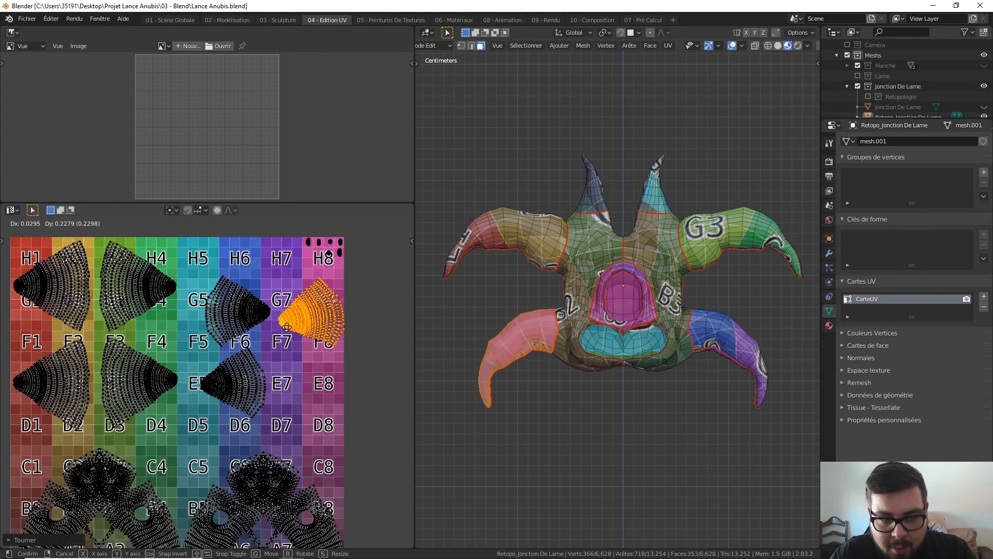
{"action": "left_click", "coordinate": [283, 321]}
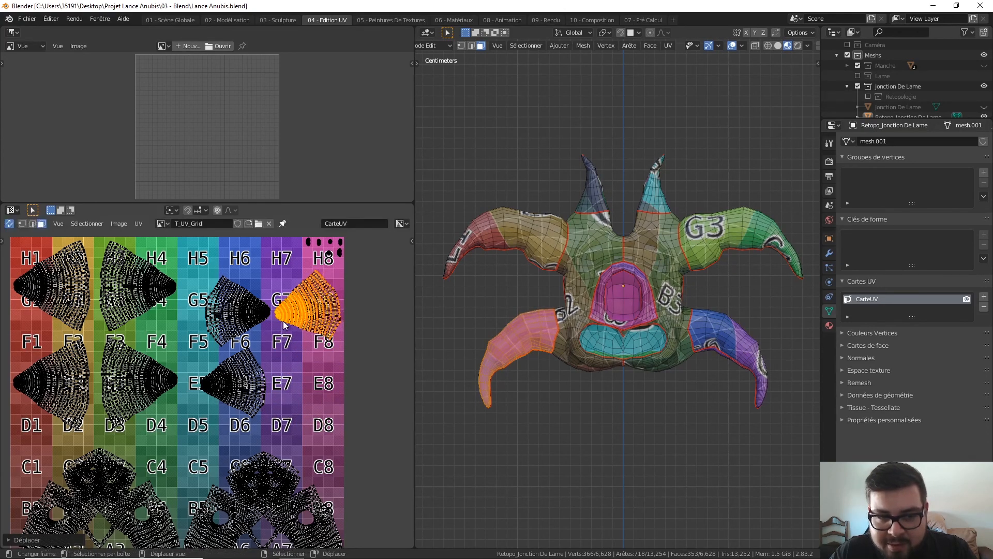
{"action": "key", "text": "r"}
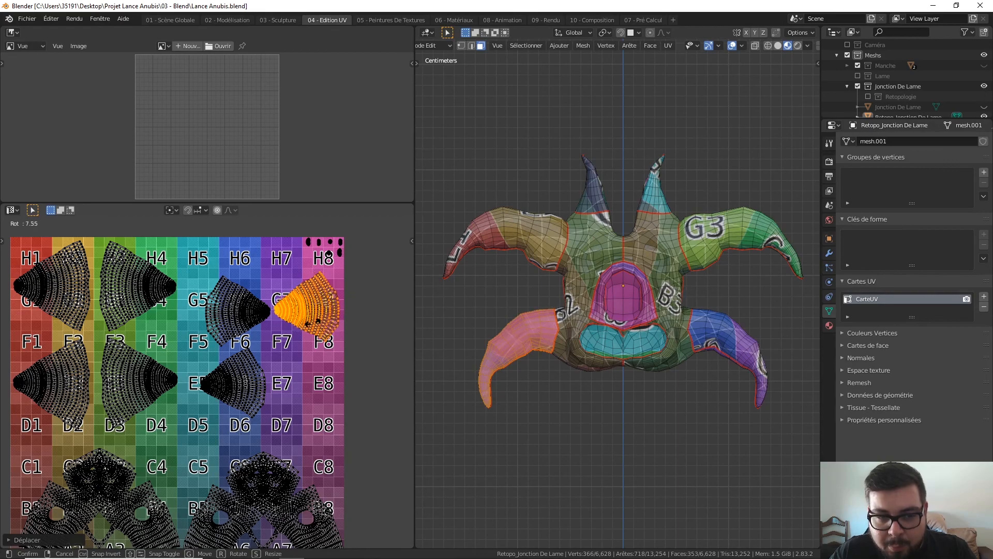
{"action": "left_click", "coordinate": [314, 325]}
{"action": "key", "text": "alt+a"}
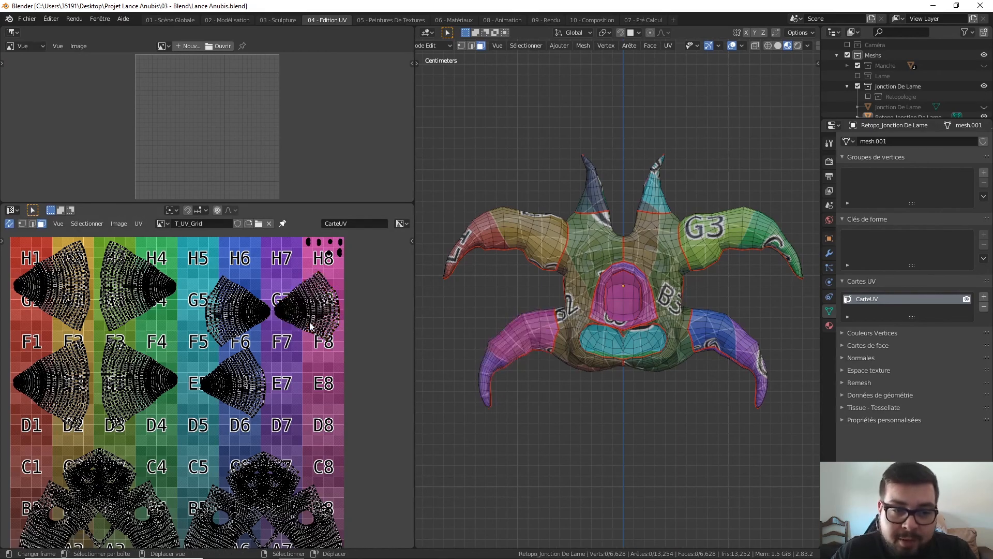
Step: Select the opposite lower horn's front-side island and move it over tiles E7 to E8
{"action": "scroll", "coordinate": [230, 384], "scroll_direction": "down", "scroll_amount": 3}
{"action": "middle_click_drag", "start_coordinate": [140, 331], "coordinate": [259, 338]}
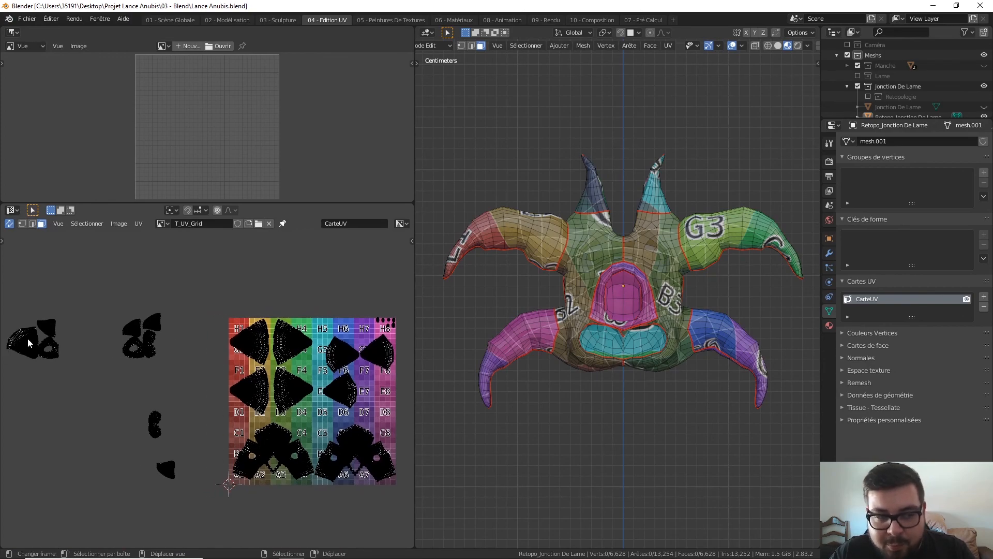
{"action": "key", "text": "l"}
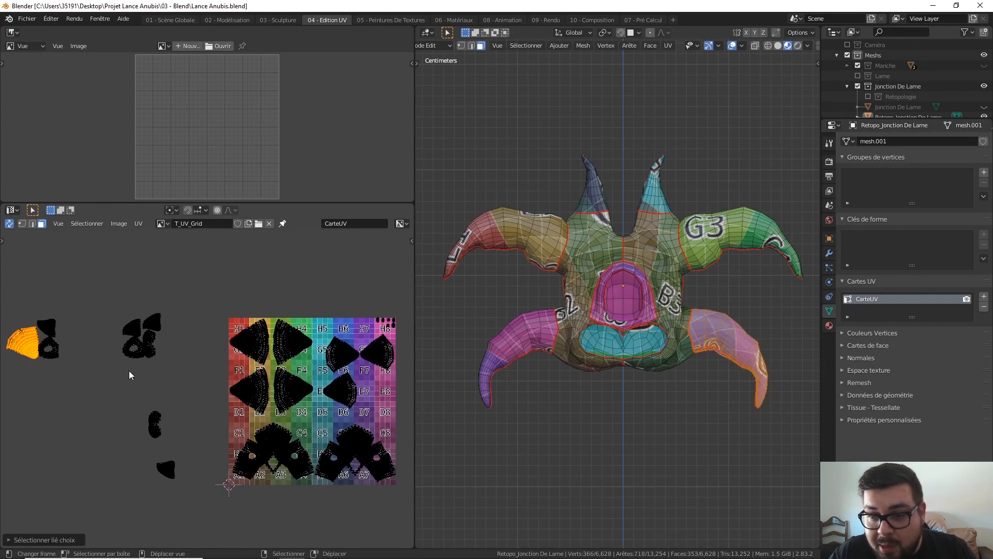
{"action": "key", "text": "g"}
{"action": "left_click", "coordinate": [73, 429]}
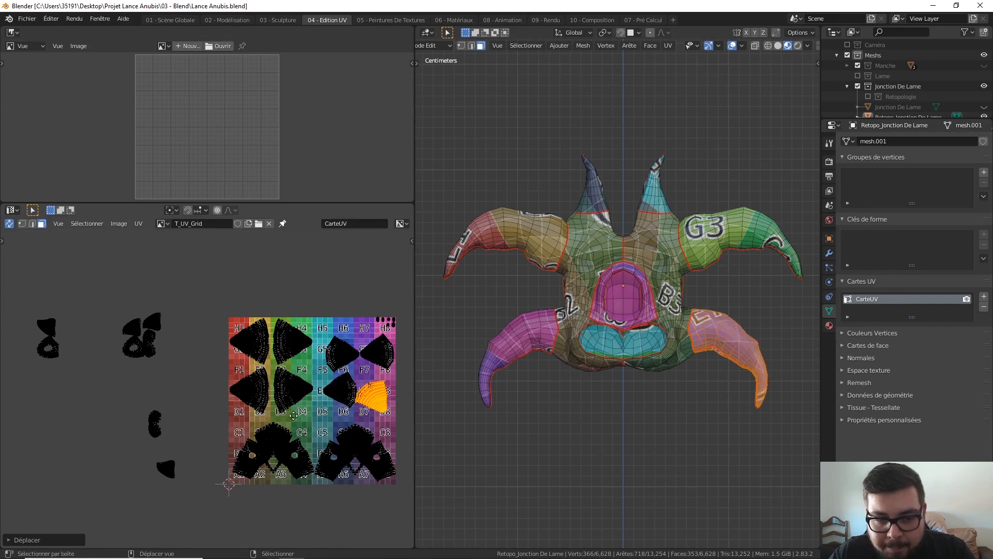
Step: Rotate this horn island so its tip faces the grid's outer edge, align it beside the island at E5 to E6, and deselect it
{"action": "middle_click_drag", "start_coordinate": [341, 432], "coordinate": [202, 413]}
{"action": "scroll", "coordinate": [206, 412], "scroll_direction": "up", "scroll_amount": 5}
{"action": "key", "text": "r"}
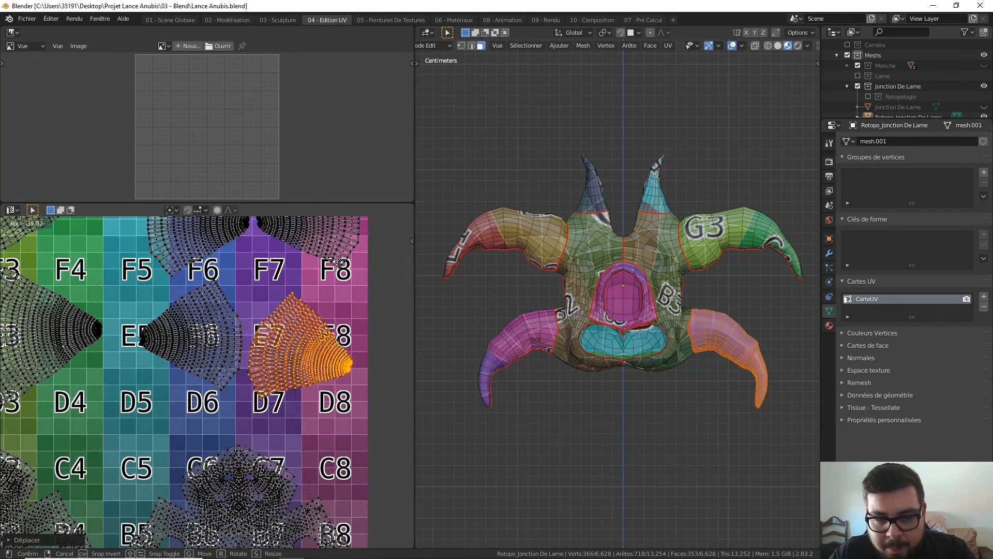
{"action": "left_click", "coordinate": [321, 439]}
{"action": "key", "text": "g"}
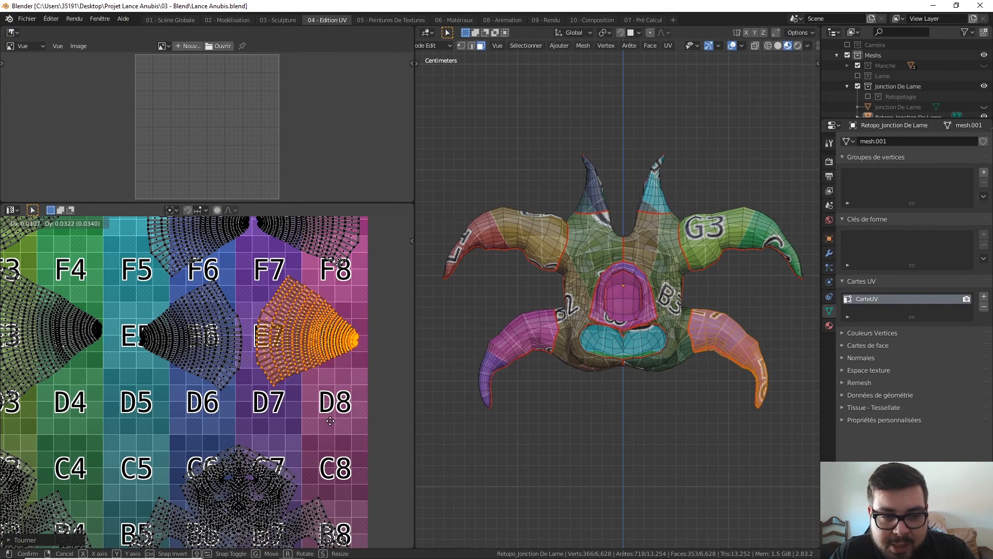
{"action": "left_click", "coordinate": [328, 424]}
{"action": "left_click", "coordinate": [327, 424]}
Step: Select the front-side island of the small top horn showing cyan and move it over tile H5
{"action": "scroll", "coordinate": [306, 432], "scroll_direction": "down", "scroll_amount": 4}
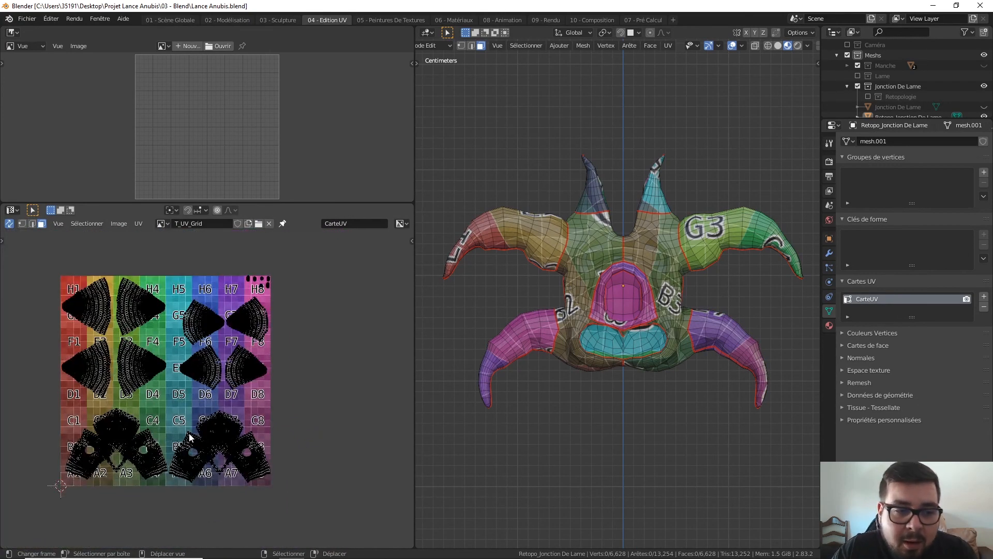
{"action": "scroll", "coordinate": [191, 437], "scroll_direction": "down", "scroll_amount": 1}
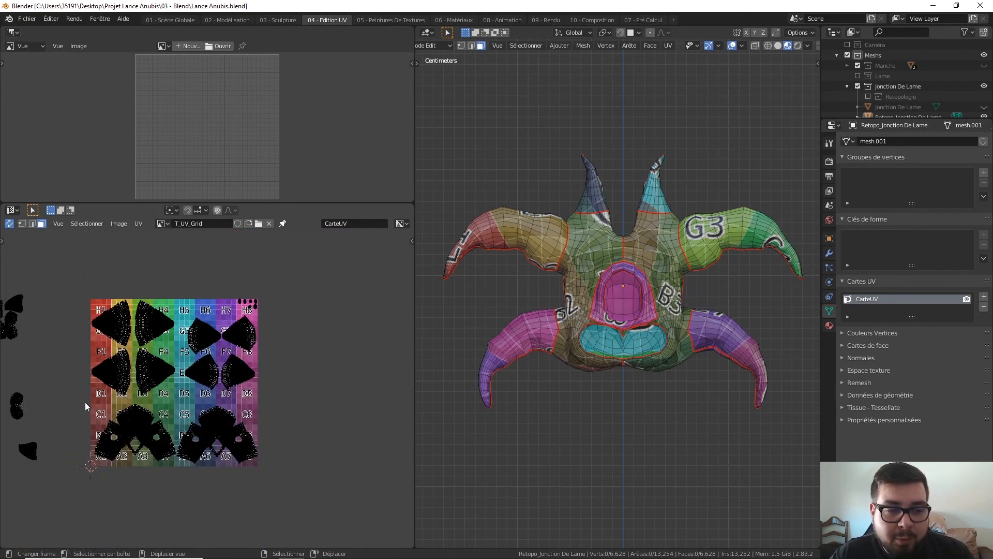
{"action": "middle_click_drag", "start_coordinate": [57, 359], "coordinate": [96, 369]}
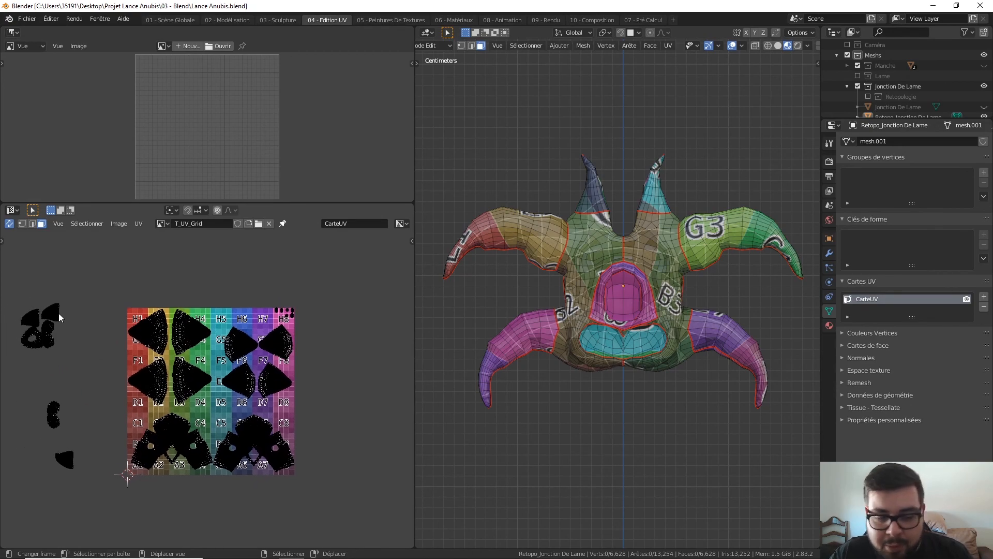
{"action": "key", "text": "l"}
{"action": "key", "text": "g"}
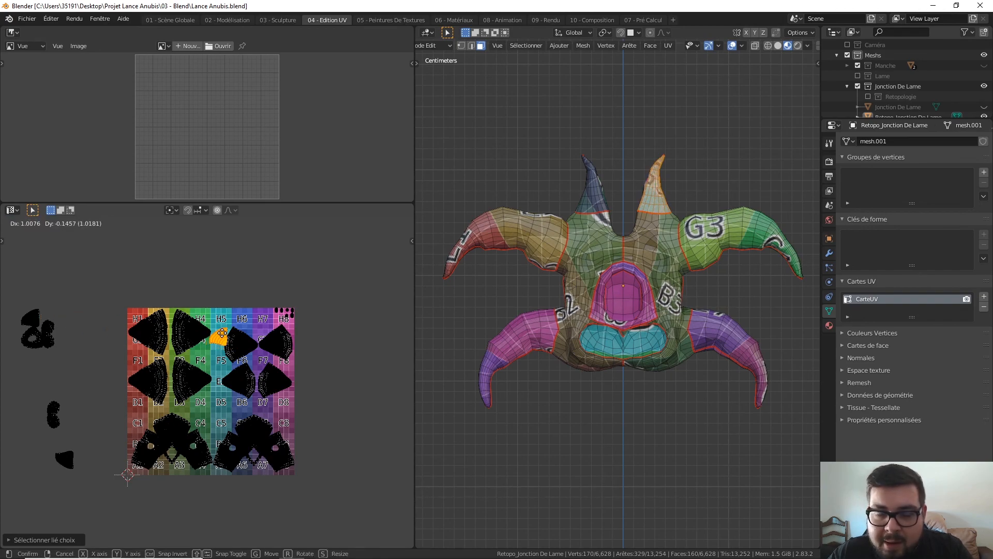
{"action": "left_click", "coordinate": [228, 326]}
{"action": "scroll", "coordinate": [228, 327], "scroll_direction": "up", "scroll_amount": 3}
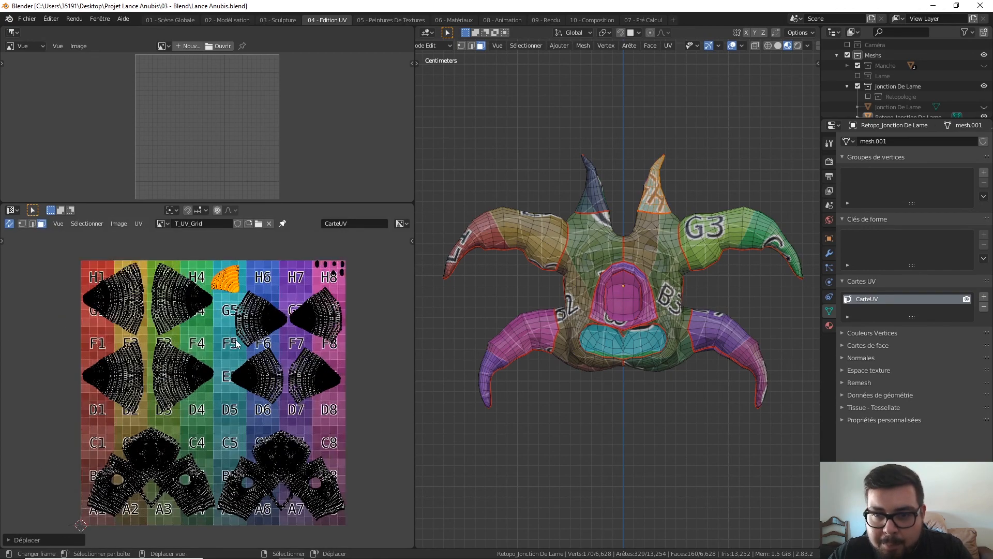
Step: Rotate the small horn island at H5 so its tip points up, centre it over tile H5, and deselect it
{"action": "key", "text": "r"}
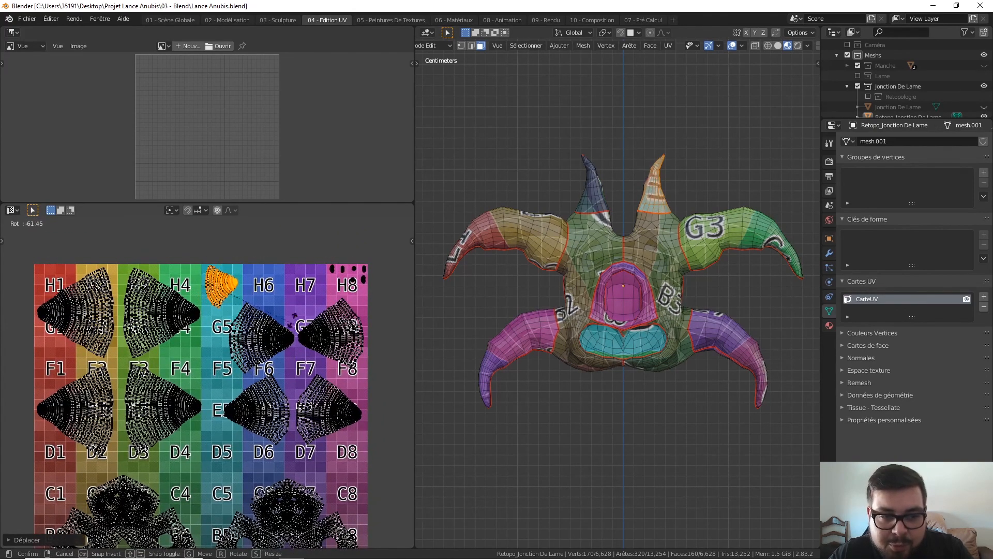
{"action": "left_click", "coordinate": [230, 269]}
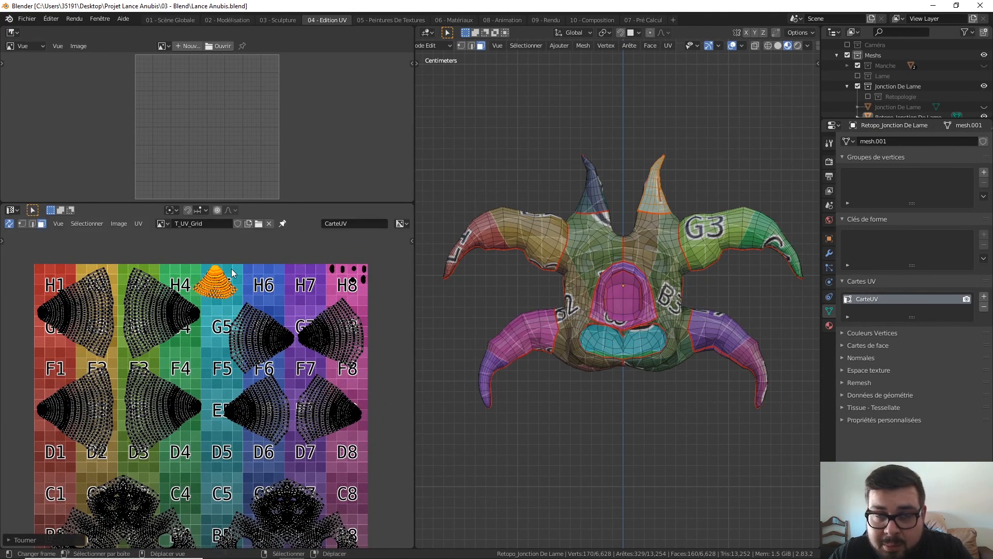
{"action": "key", "text": "g"}
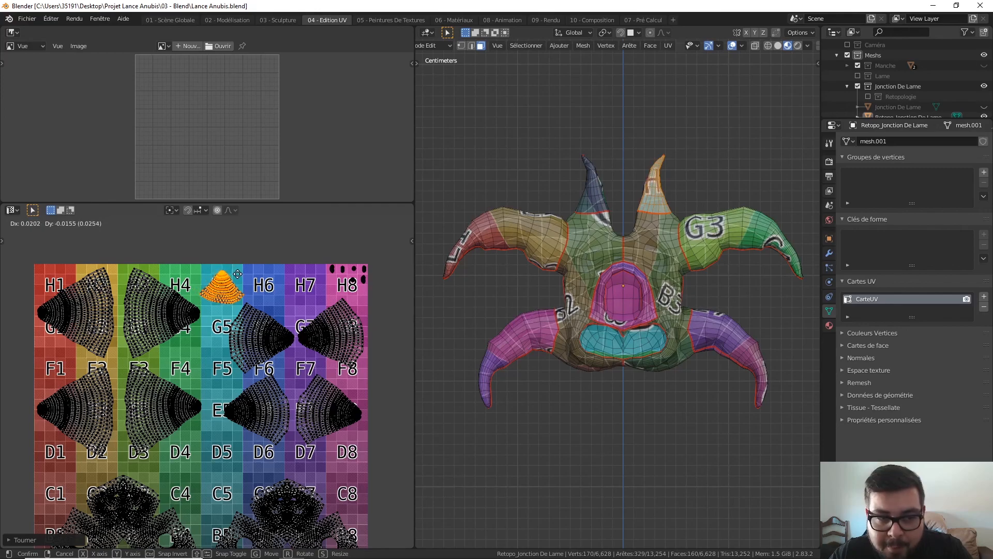
{"action": "left_click", "coordinate": [236, 272]}
{"action": "left_click", "coordinate": [249, 305]}
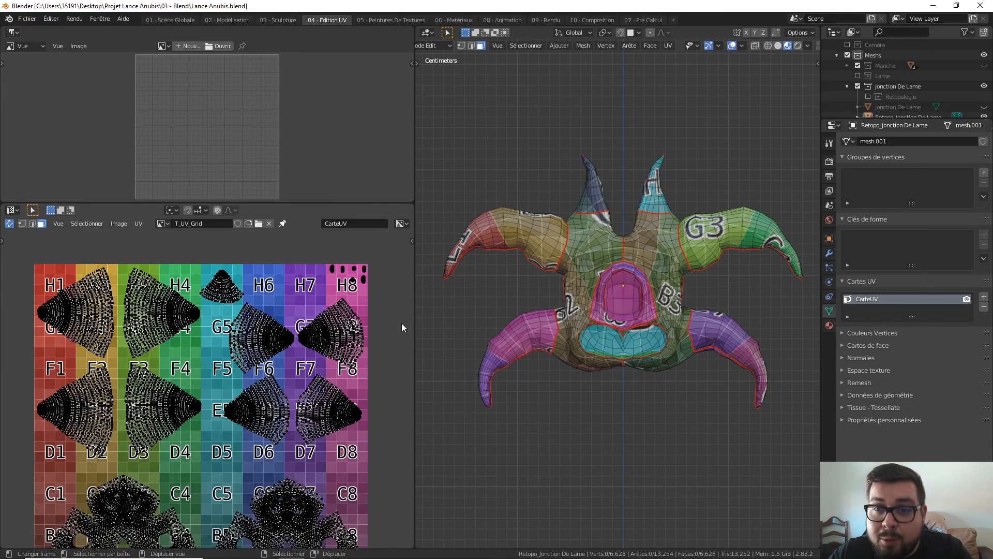
Step: Select the opposite small top horn's back-side island outside the grid, move it over tile H6, and view the model from the back
{"action": "scroll", "coordinate": [222, 296], "scroll_direction": "down", "scroll_amount": 4}
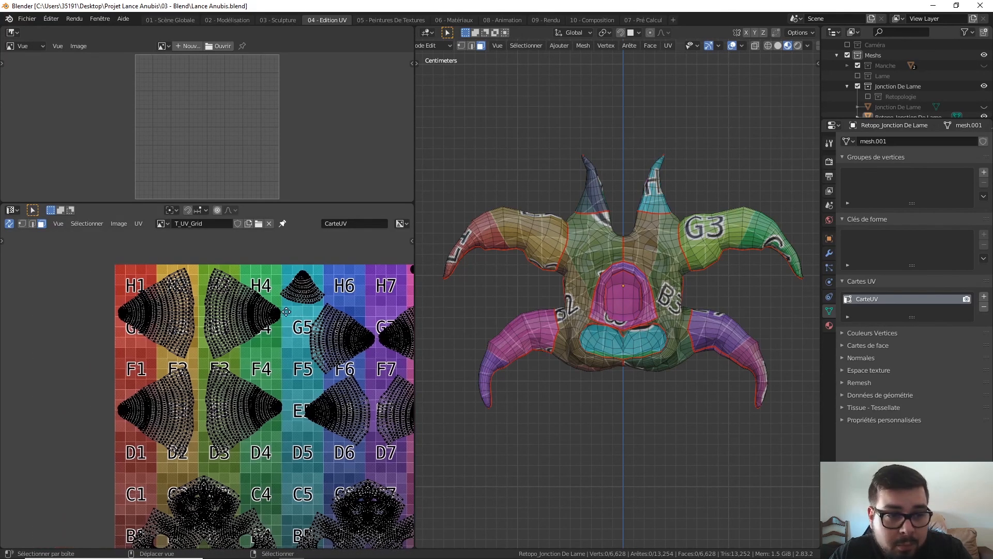
{"action": "key", "text": "l"}
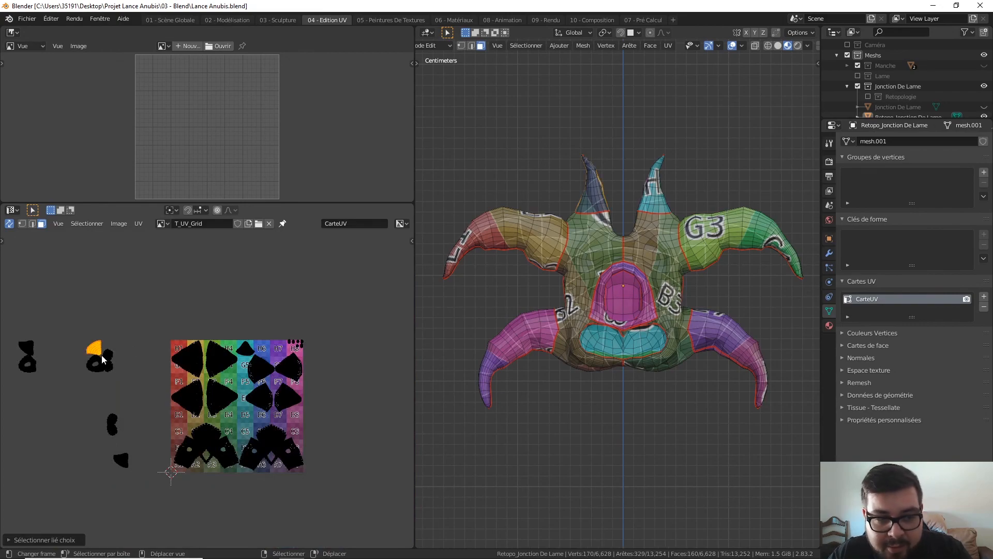
{"action": "key", "text": "g"}
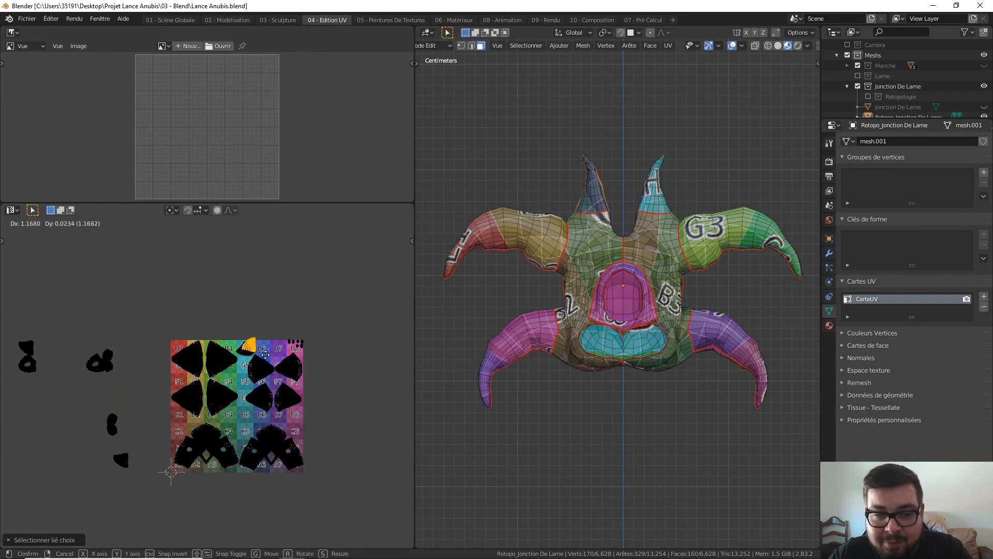
{"action": "left_click", "coordinate": [281, 360]}
{"action": "middle_click_drag", "start_coordinate": [515, 288], "coordinate": [749, 295]}
{"action": "key", "text": "KP_1"}
{"action": "key", "text": "ctrl+KP_1"}
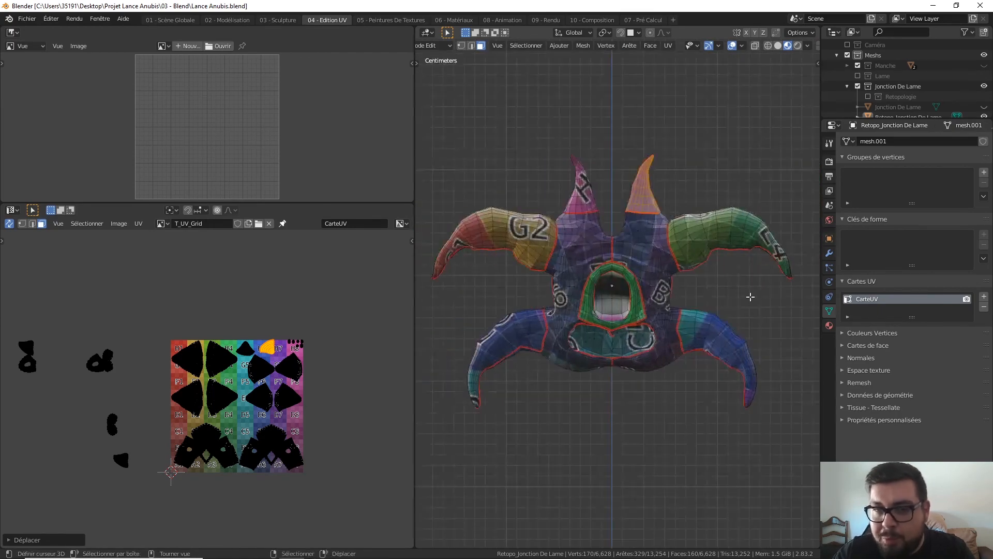
Step: Rotate the island at H6 so its tip points up, align it beside the H5 island, and deselect it
{"action": "scroll", "coordinate": [136, 394], "scroll_direction": "up", "scroll_amount": 4}
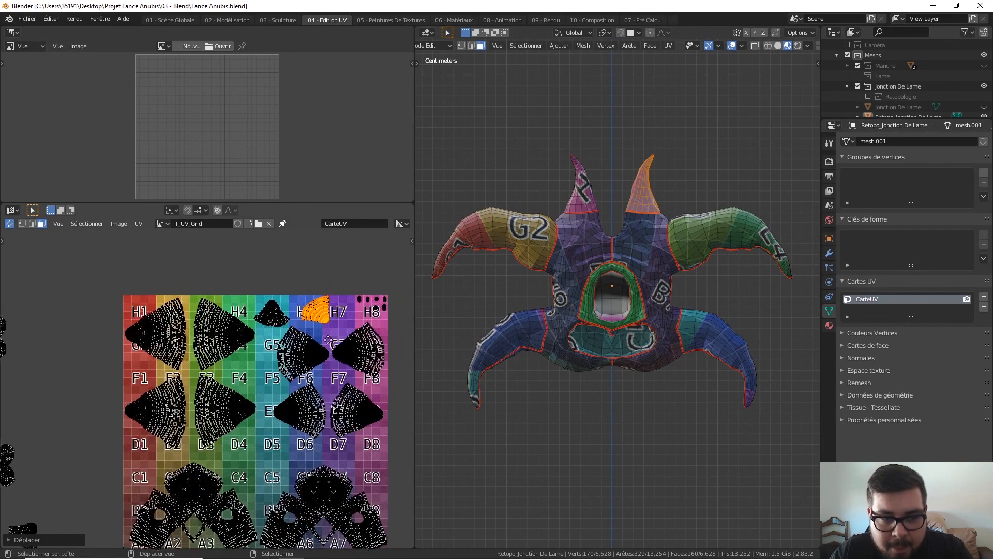
{"action": "middle_click_drag", "start_coordinate": [339, 326], "coordinate": [244, 386]}
{"action": "key", "text": "r"}
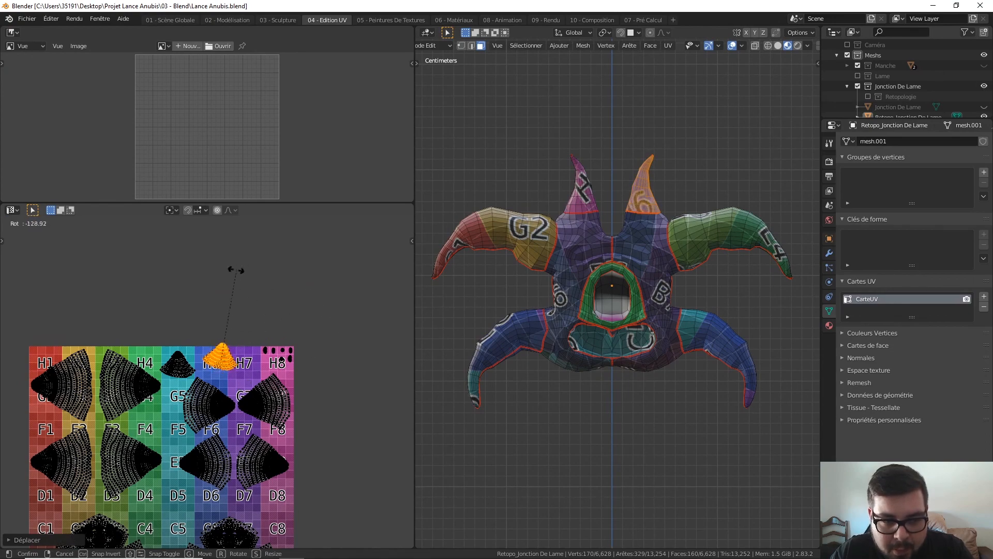
{"action": "left_click", "coordinate": [219, 275]}
{"action": "key", "text": "g"}
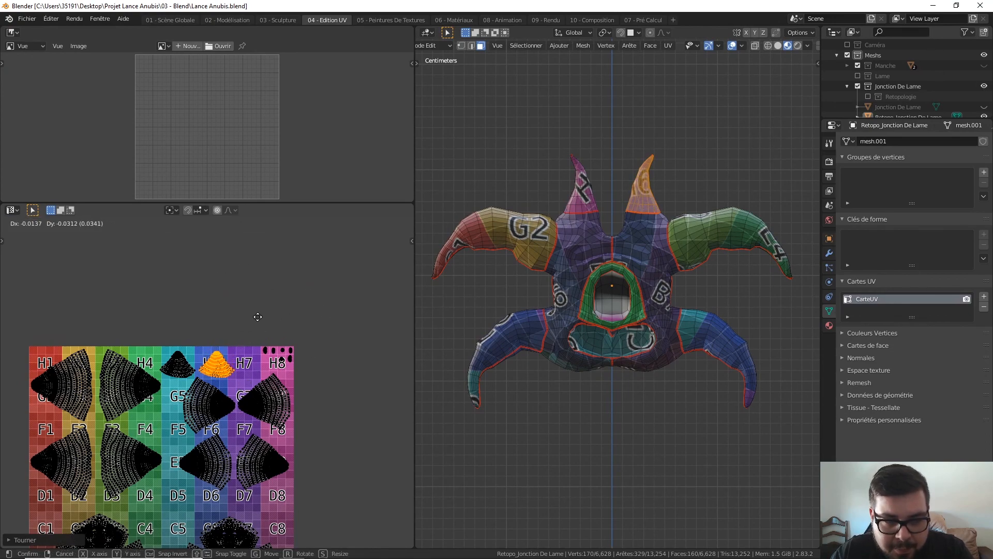
{"action": "left_click", "coordinate": [260, 318]}
{"action": "left_click", "coordinate": [260, 316]}
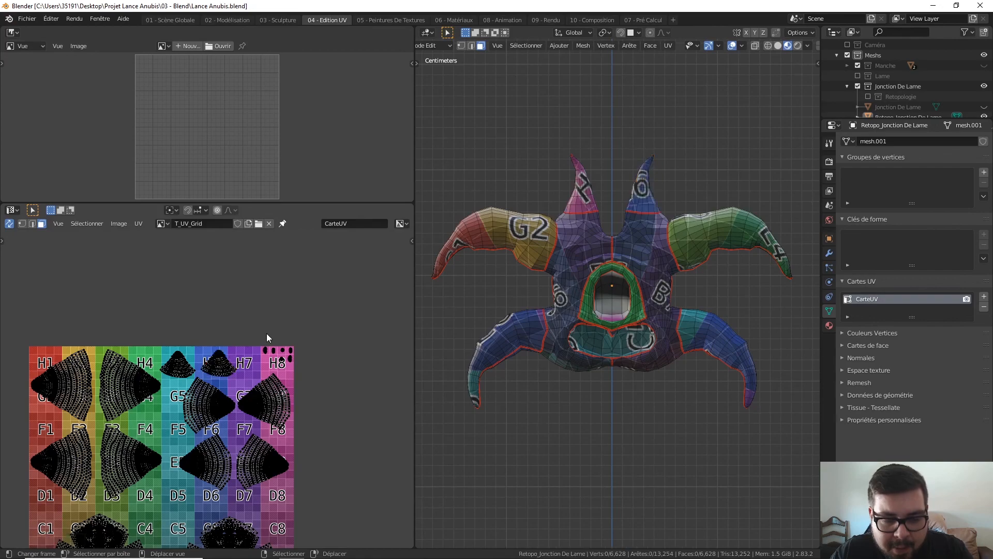
Step: Select the remaining back-side small top horn island showing the letter H, move it over tile D5, and rotate its tip upward
{"action": "scroll", "coordinate": [266, 333], "scroll_direction": "down", "scroll_amount": 4}
{"action": "scroll", "coordinate": [155, 362], "scroll_direction": "left", "scroll_amount": 3, "text": "ctrl"}
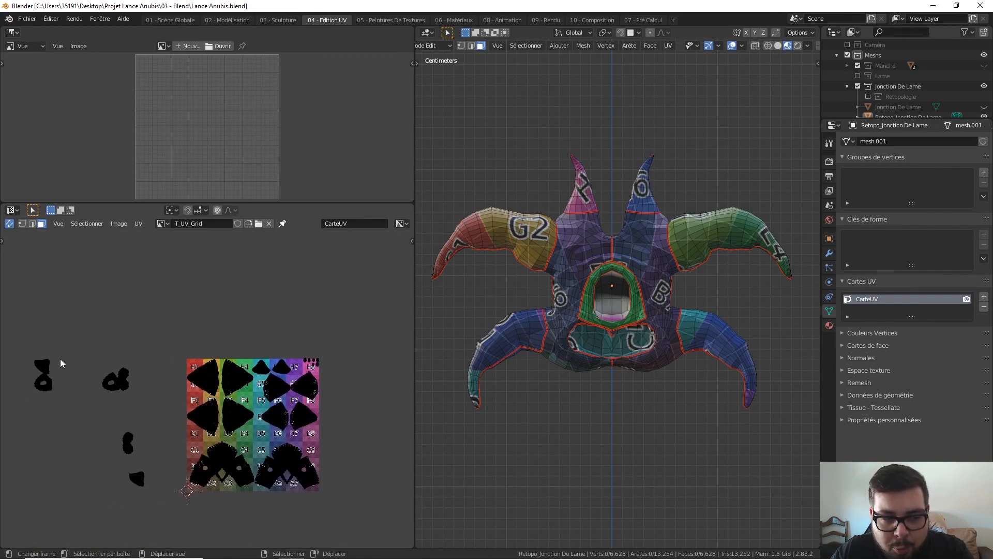
{"action": "key", "text": "l"}
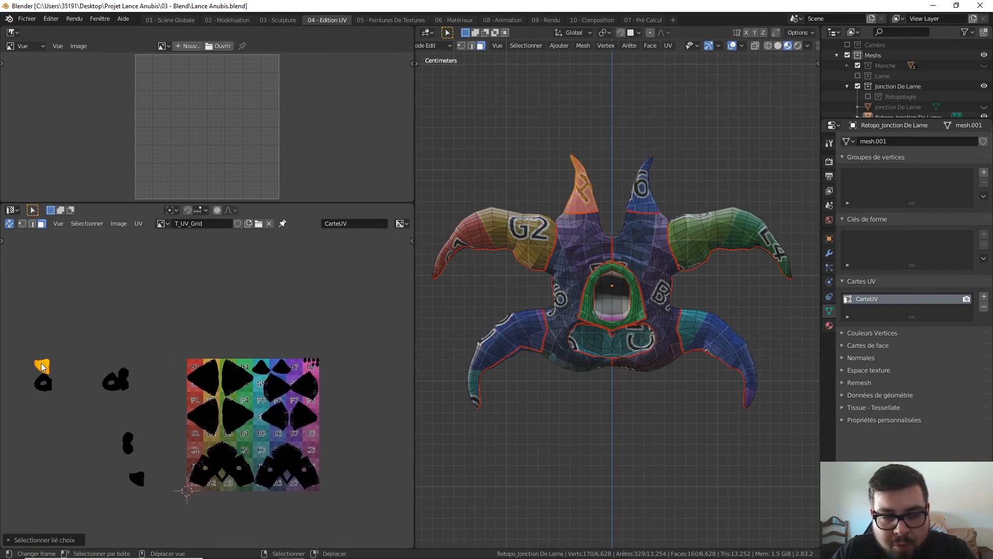
{"action": "key", "text": "g"}
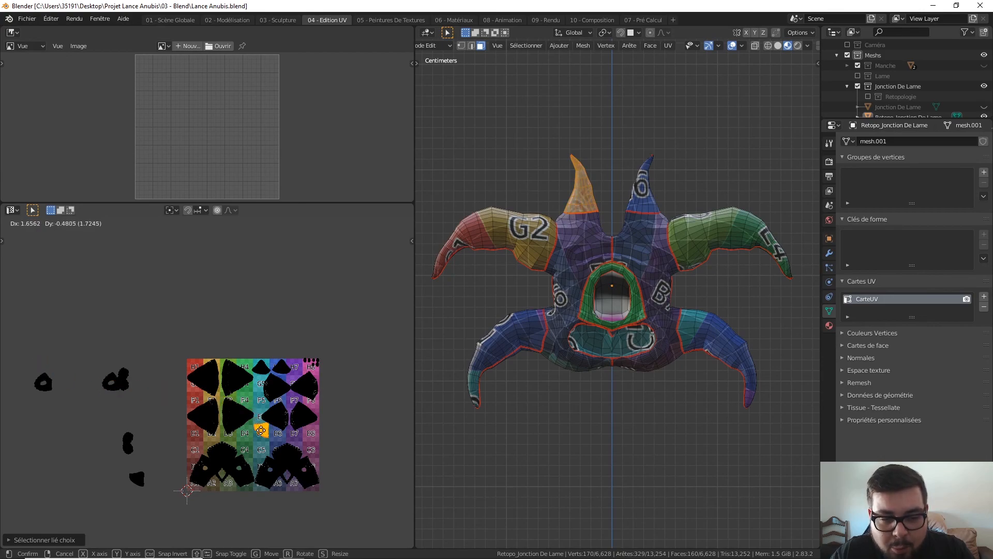
{"action": "left_click", "coordinate": [261, 437]}
{"action": "key", "text": "r"}
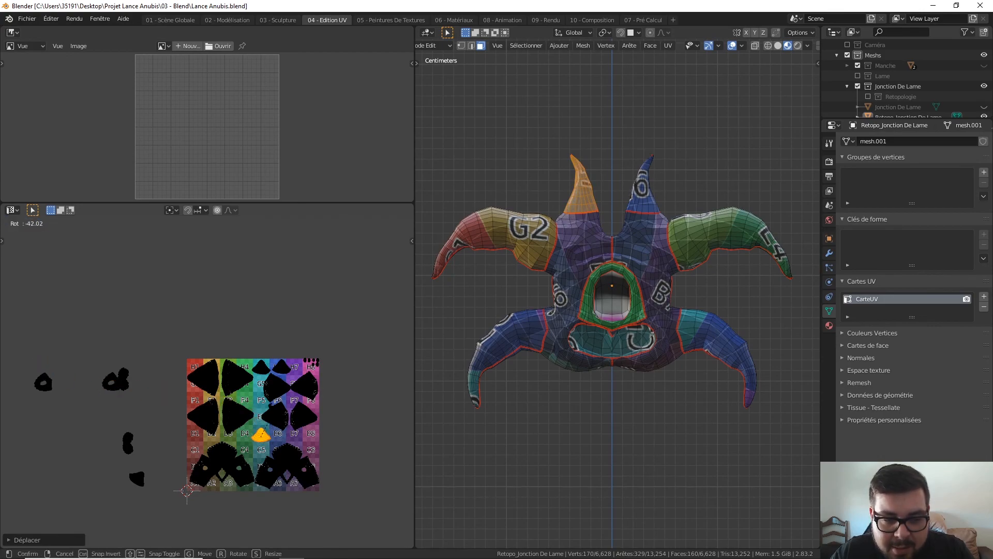
{"action": "left_click", "coordinate": [272, 434]}
Step: Move this small horn island up into the gap between tiles F4 and F5, below the H5 island, and deselect it
{"action": "scroll", "coordinate": [279, 419], "scroll_direction": "up", "scroll_amount": 3}
{"action": "middle_click_drag", "start_coordinate": [316, 417], "coordinate": [266, 392]}
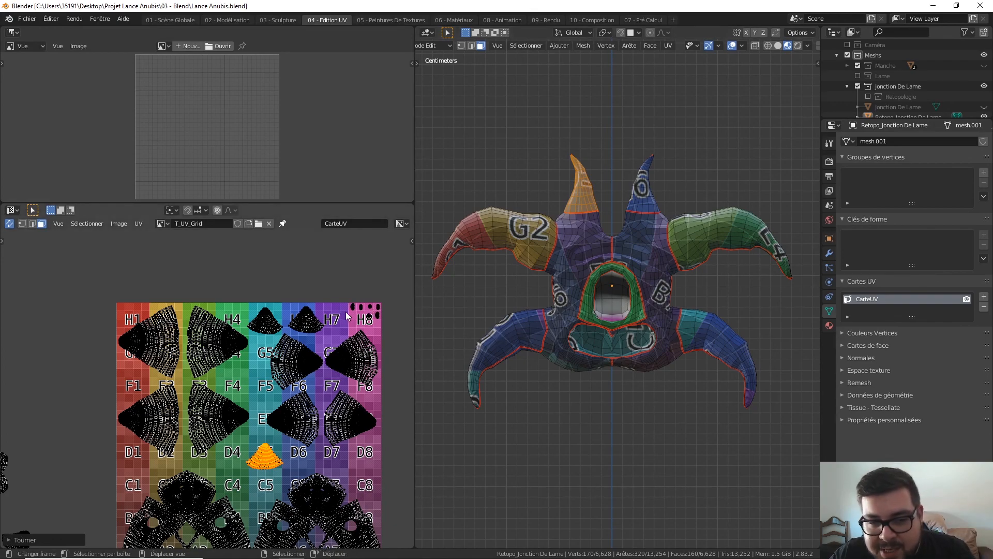
{"action": "key", "text": "g"}
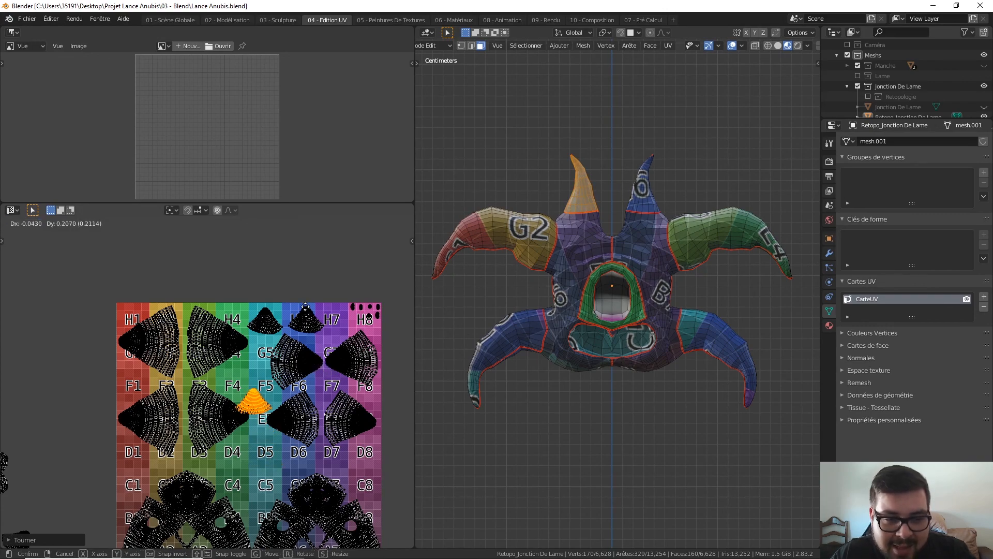
{"action": "left_click", "coordinate": [300, 303]}
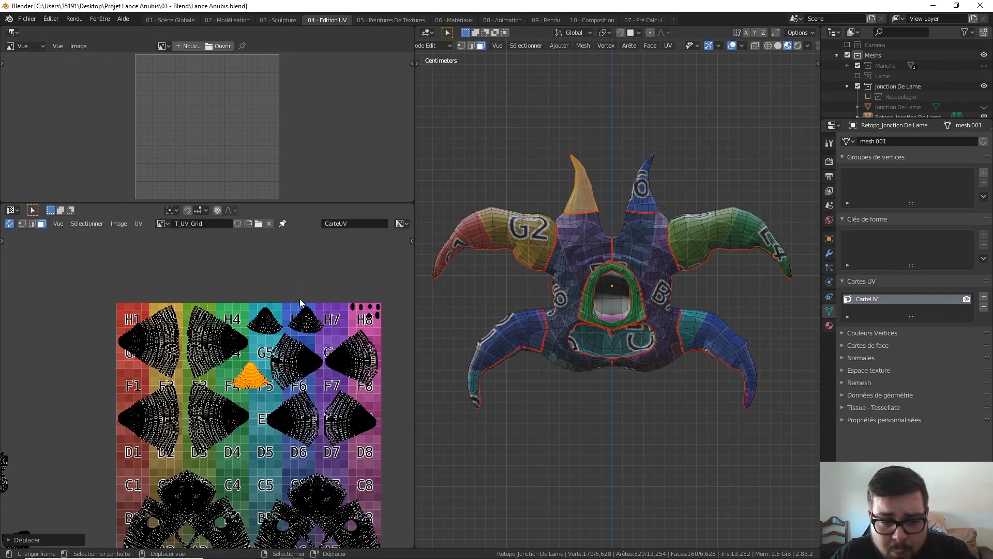
{"action": "left_click", "coordinate": [300, 303]}
Step: Select the farthest ring-shaped island outside the grid and move it over tiles D4 to D5
{"action": "scroll", "coordinate": [156, 357], "scroll_direction": "down", "scroll_amount": 3}
{"action": "middle_click_drag", "start_coordinate": [152, 356], "coordinate": [202, 357]}
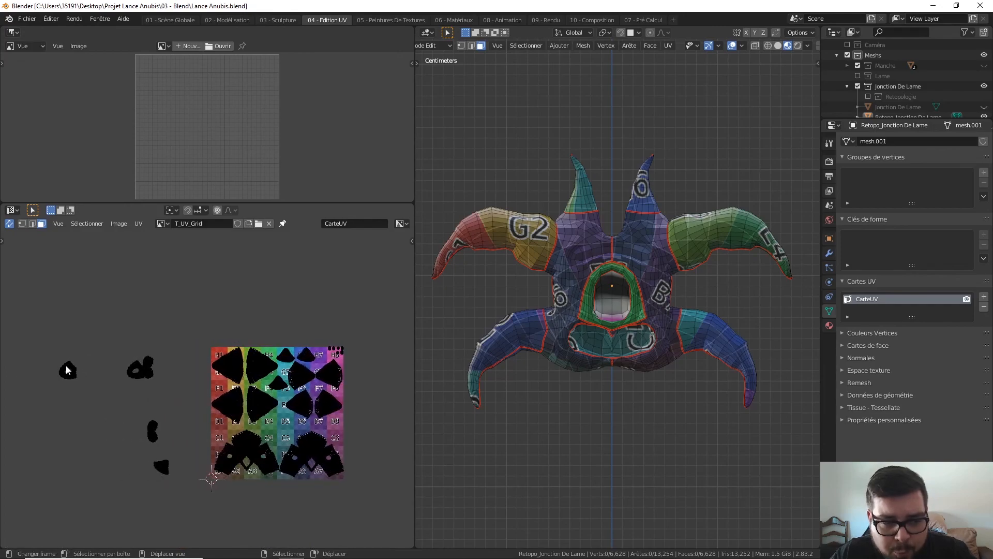
{"action": "key", "text": "l"}
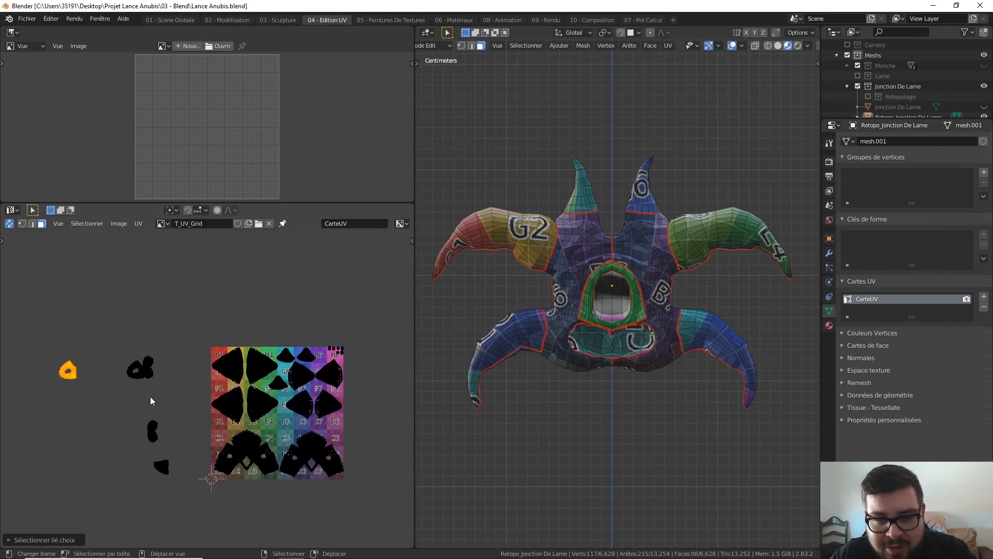
{"action": "key", "text": "g"}
{"action": "left_click", "coordinate": [362, 446]}
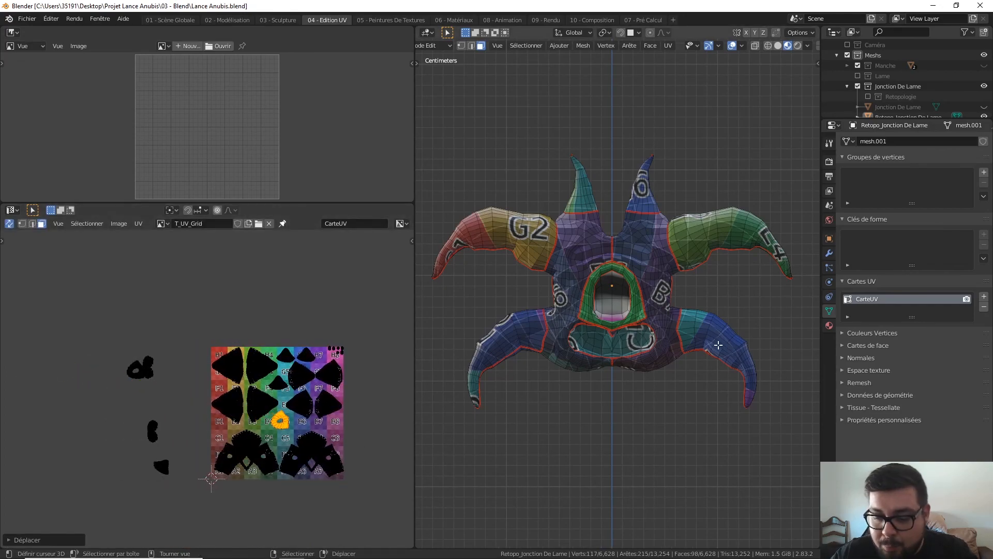
Step: View the model from the front, rotate the ring island upright, place it over tiles D1 to C1, and deselect it
{"action": "key", "text": "ctrl+KP_1"}
{"action": "scroll", "coordinate": [630, 353], "scroll_direction": "up", "scroll_amount": 4}
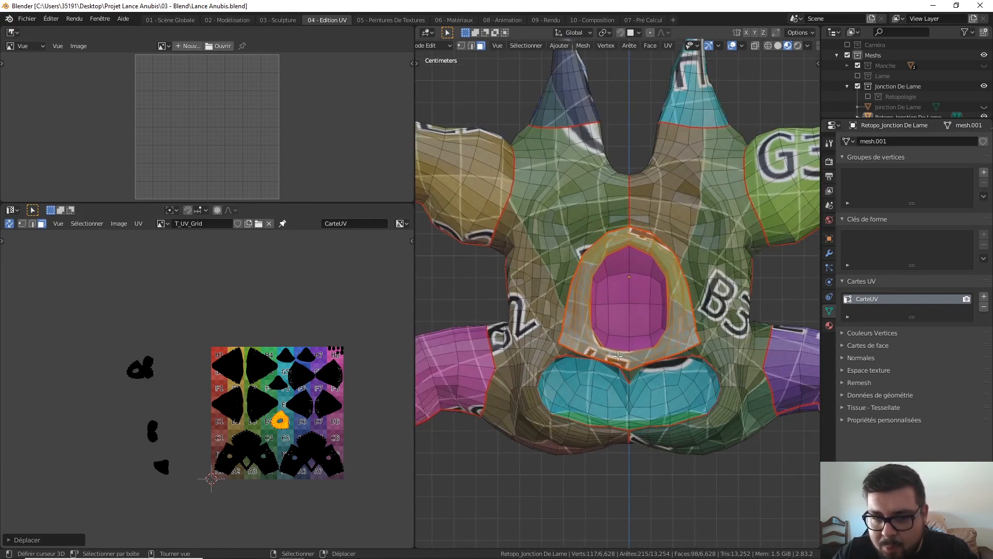
{"action": "scroll", "coordinate": [276, 418], "scroll_direction": "up", "scroll_amount": 2}
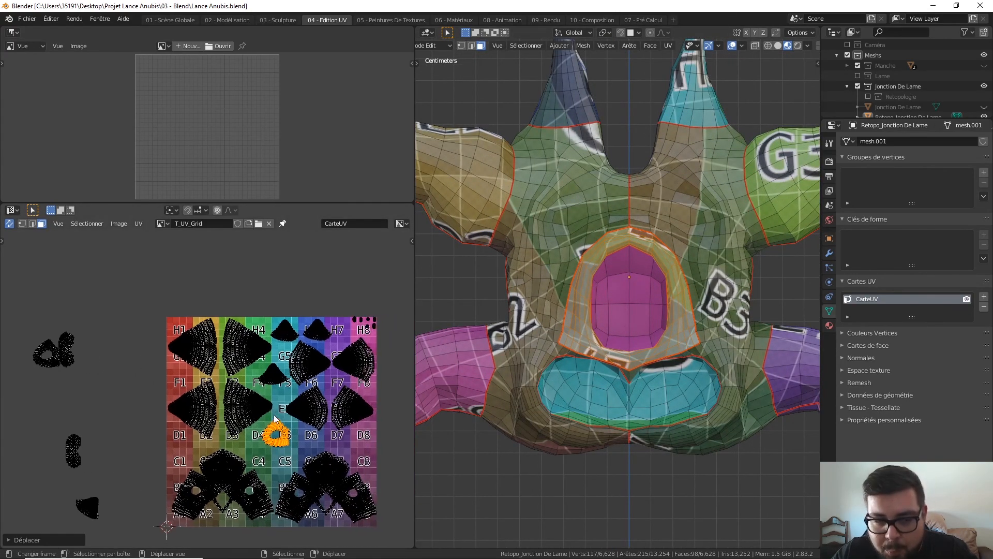
{"action": "key", "text": "r"}
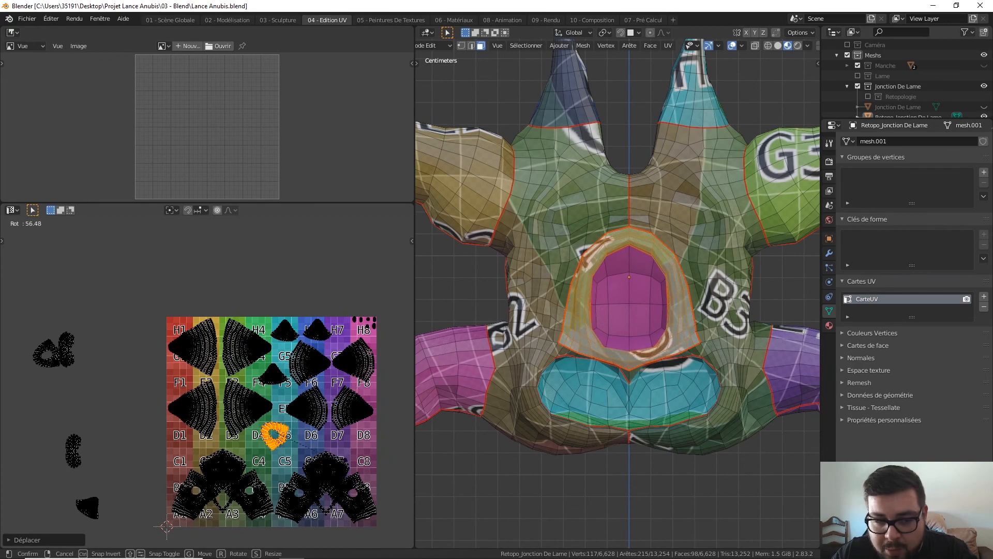
{"action": "left_click", "coordinate": [293, 505]}
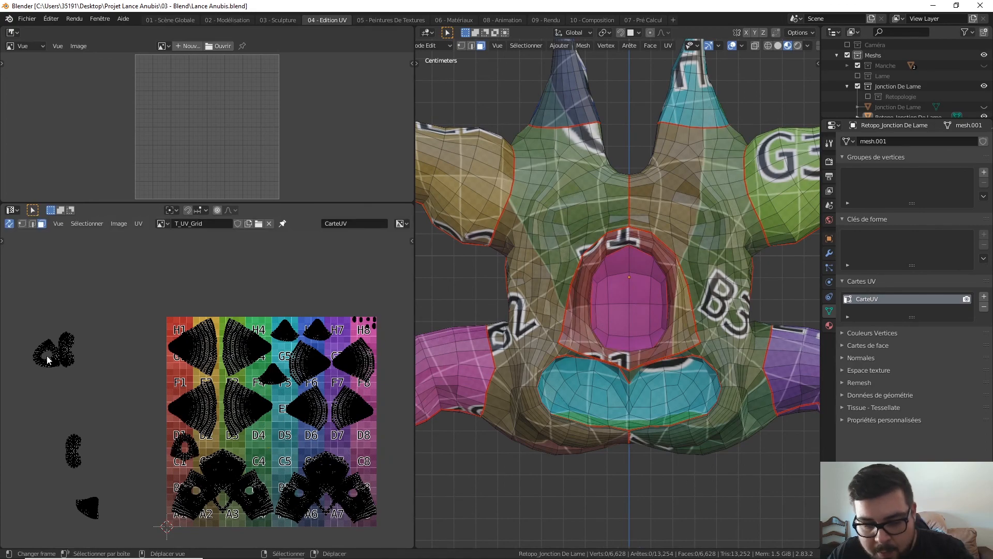
Step: Select the other ring-shaped island outside the grid, view the model from the back, and move the island over tiles D4 to D5
{"action": "key", "text": "l"}
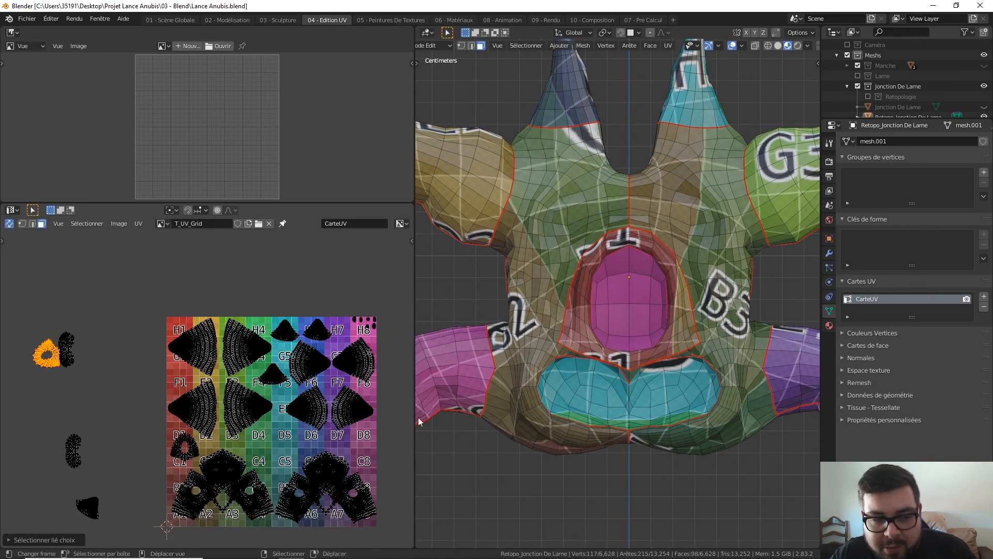
{"action": "key", "text": "ctrl+KP_1"}
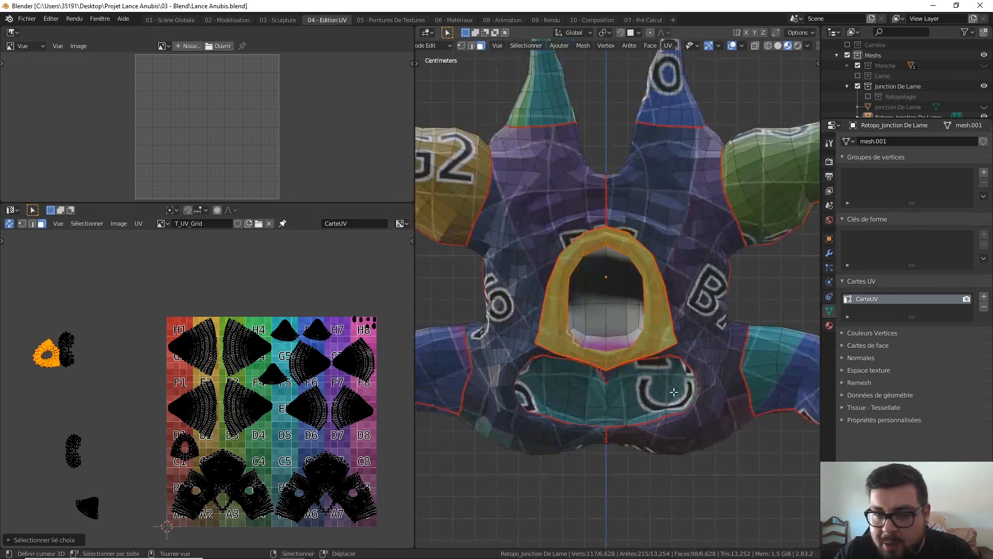
{"action": "key", "text": "g"}
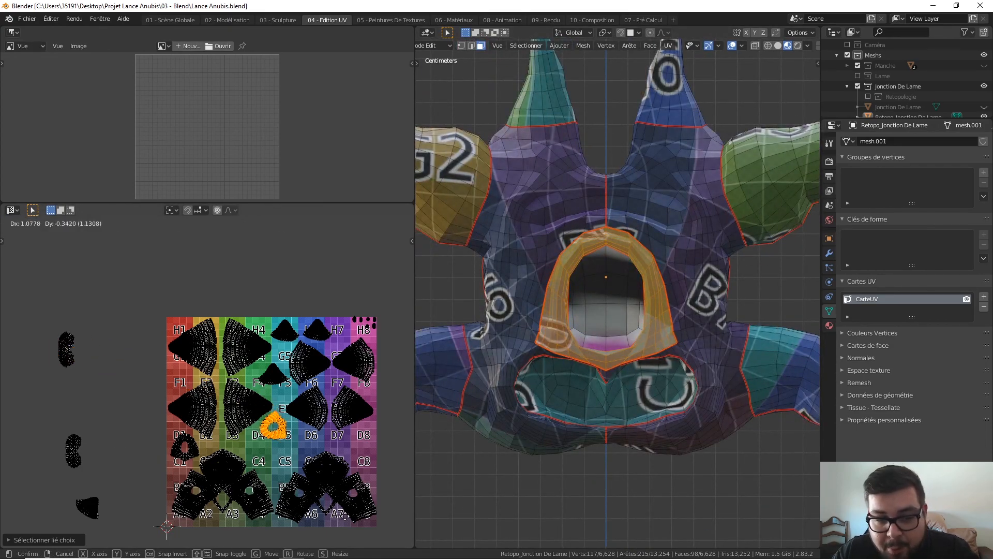
{"action": "key", "text": "Return"}
Step: Rotate this second ring island upright, place it over tiles D8 to C8 opposite the first ring, and deselect it
{"action": "key", "text": "r"}
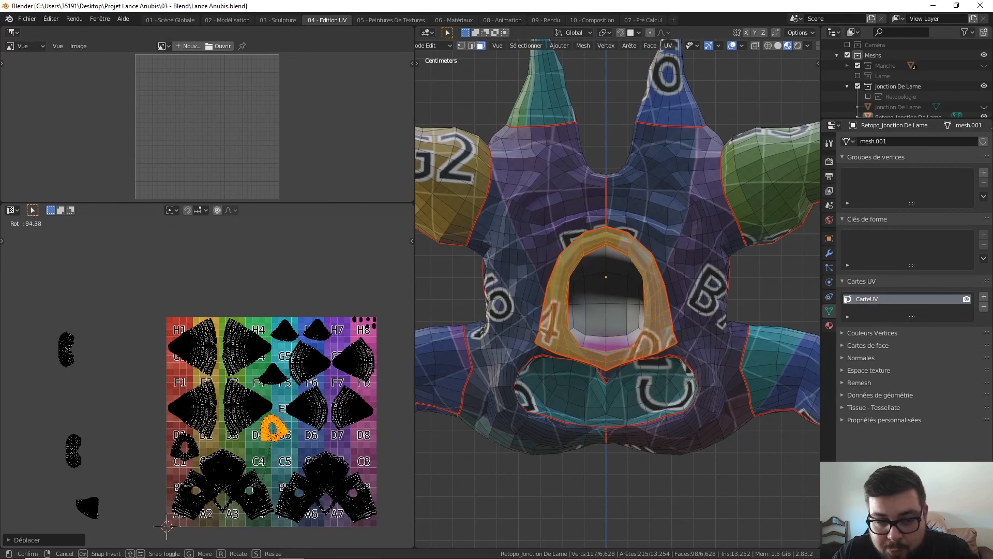
{"action": "key", "text": "Return"}
{"action": "key", "text": "g"}
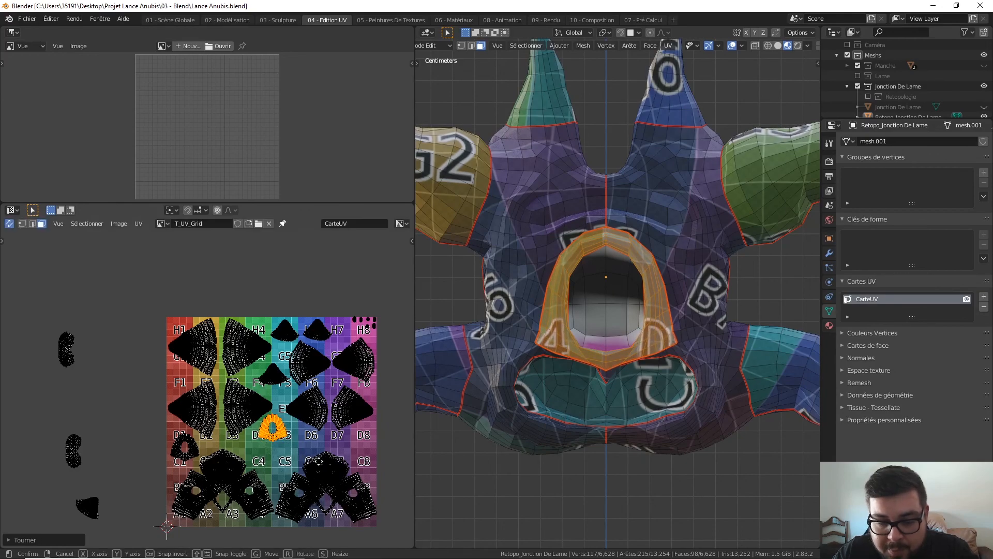
{"action": "left_click", "coordinate": [408, 484]}
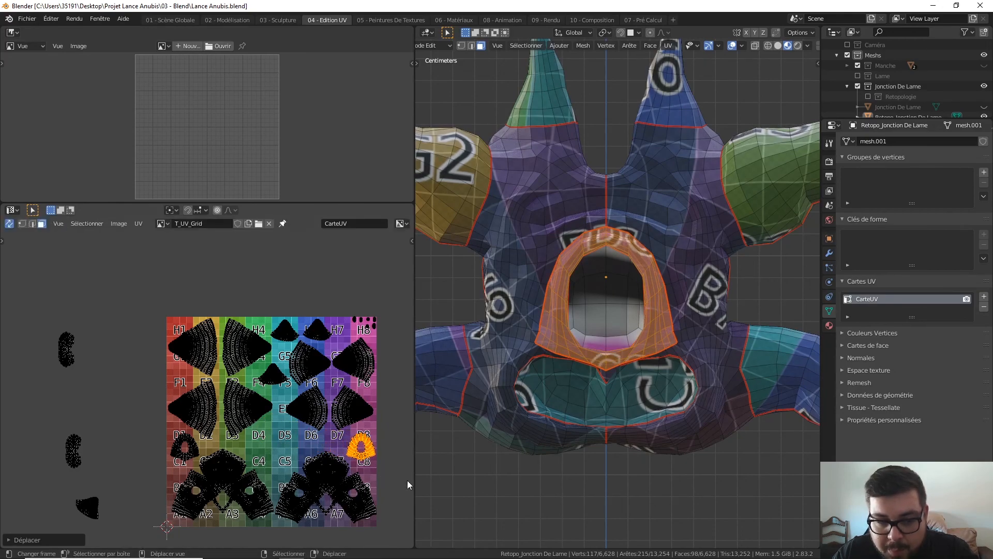
{"action": "left_click", "coordinate": [402, 480]}
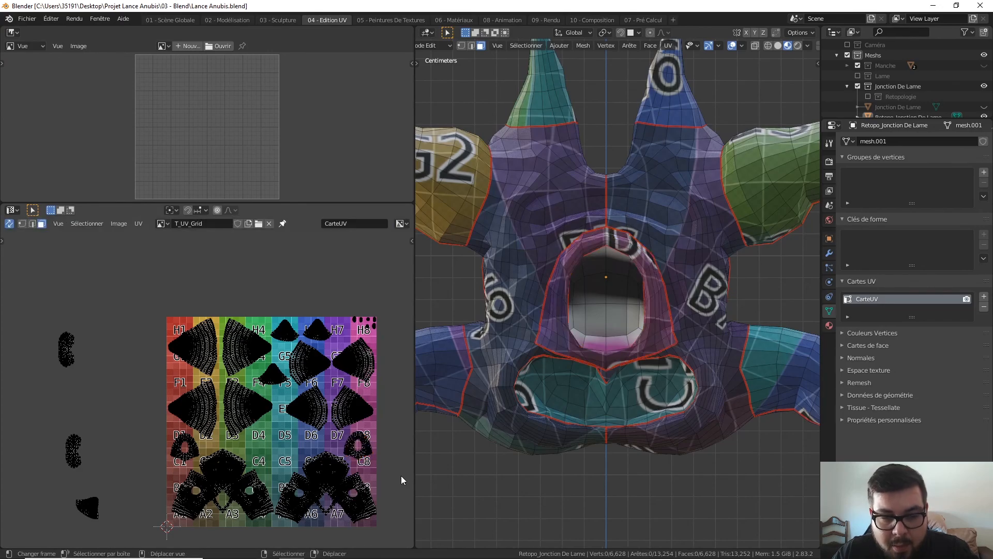
{"action": "key", "text": "l"}
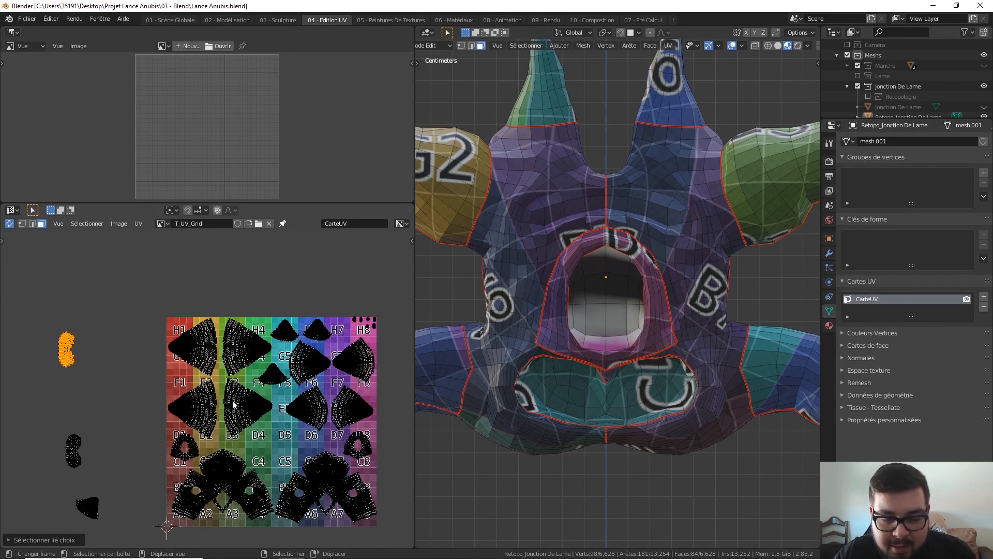
{"action": "key", "text": "l"}
{"action": "key", "text": "g"}
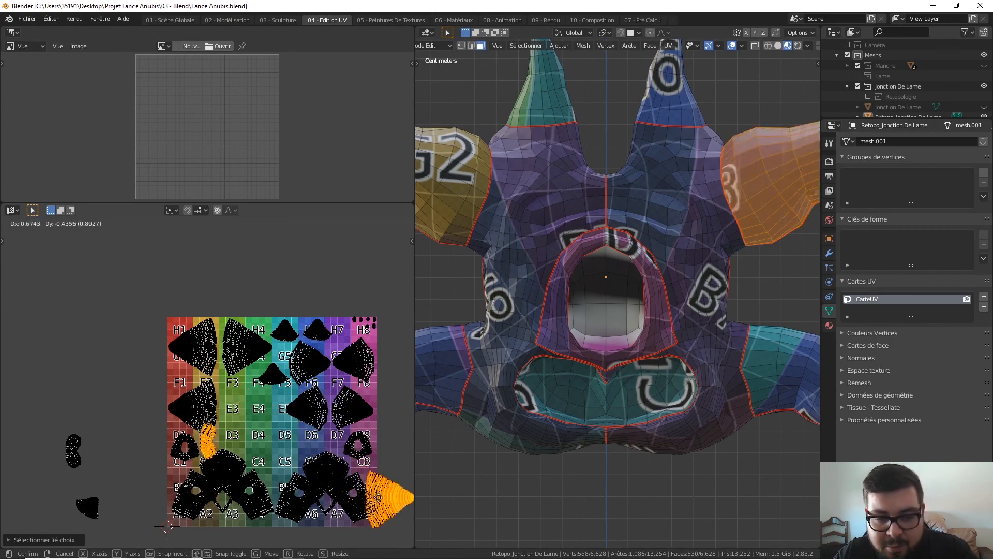
{"action": "key", "text": "Escape"}
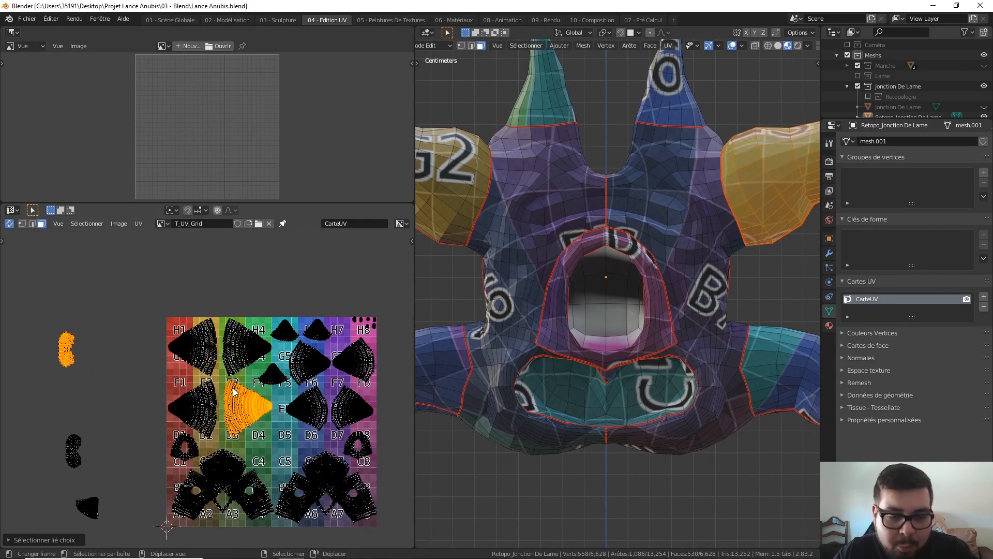
{"action": "key", "text": "alt+a"}
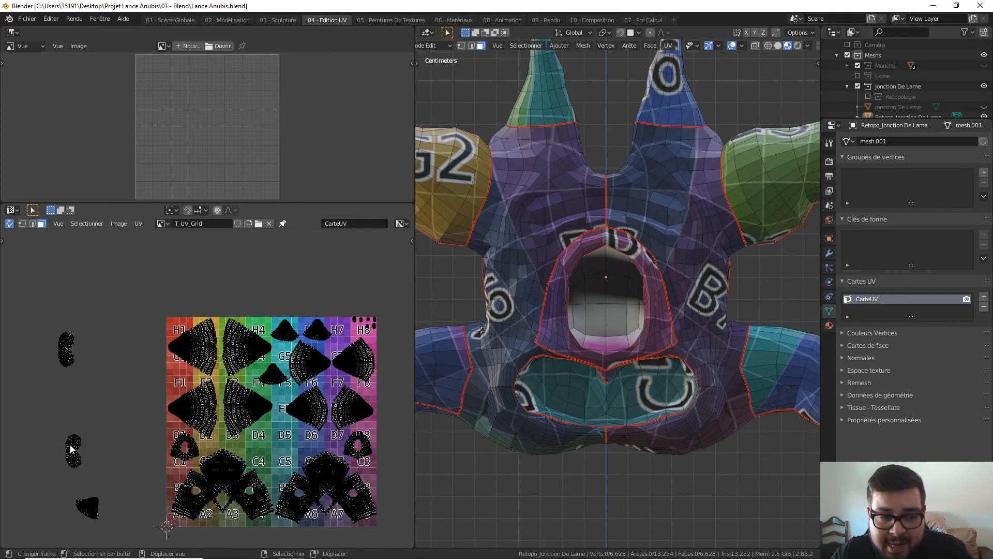
Step: Select the lower bean-shaped island outside the grid, rotate it 90° to lie horizontally, place it over tiles D4 to D5, and deselect it
{"action": "key", "text": "l"}
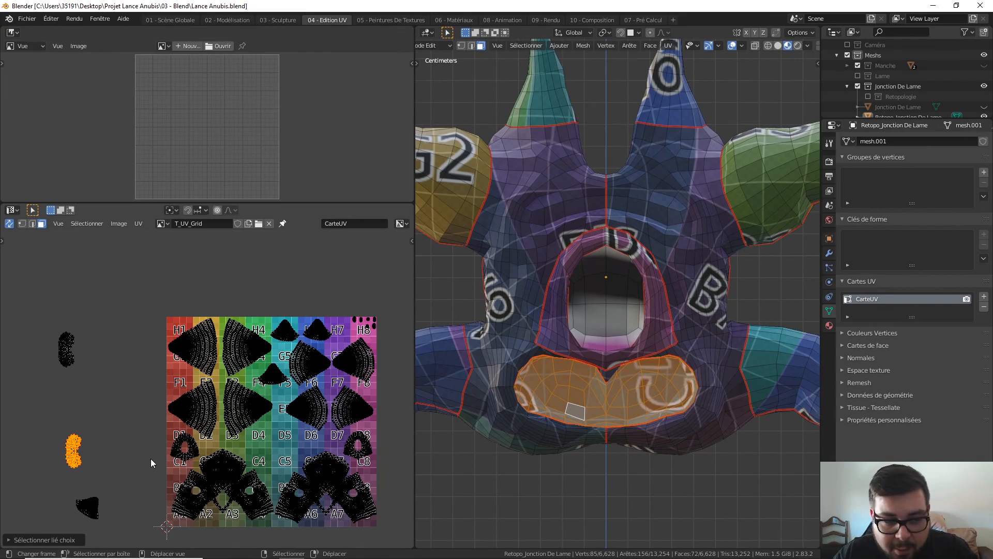
{"action": "key", "text": "r"}
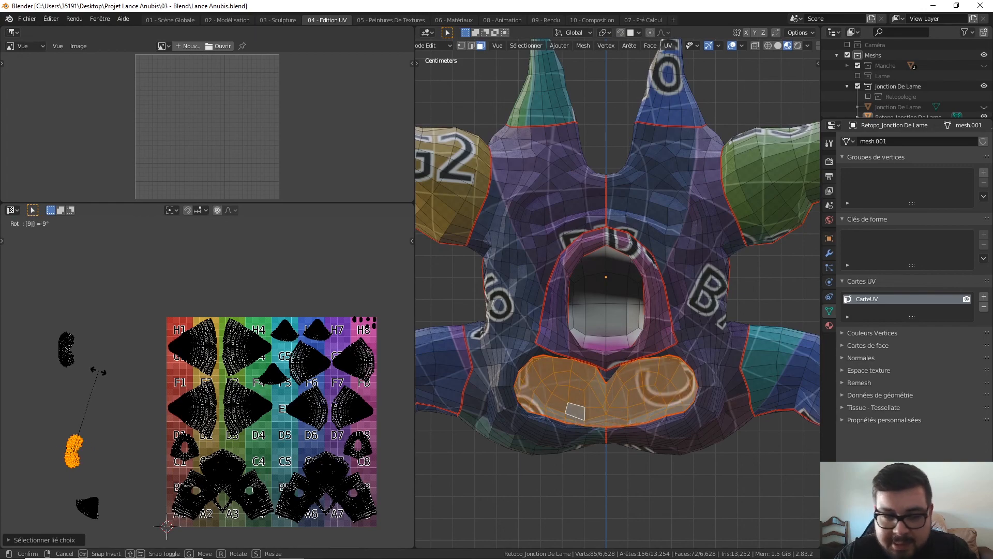
{"action": "left_click", "coordinate": [98, 371]}
{"action": "key", "text": "g"}
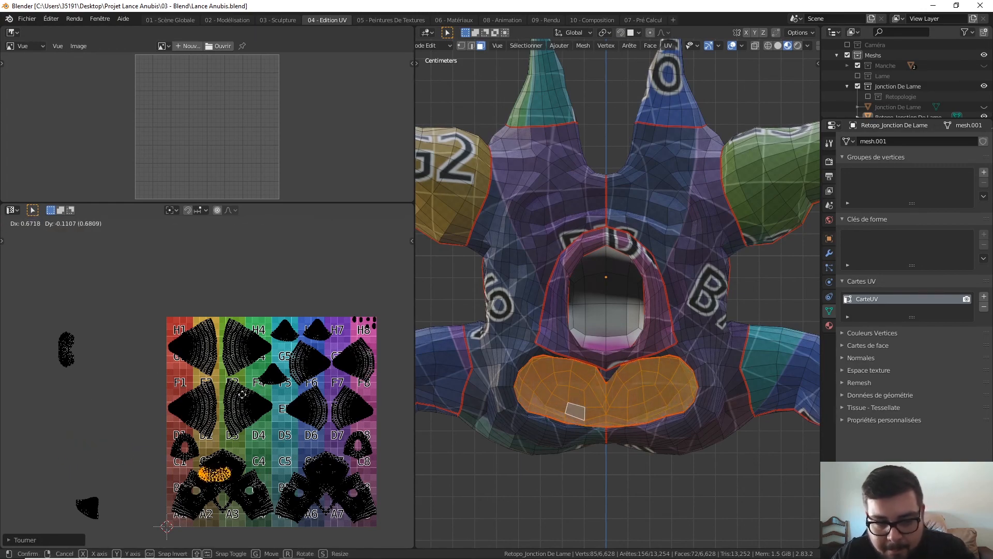
{"action": "left_click", "coordinate": [300, 356]}
{"action": "key", "text": "alt+a"}
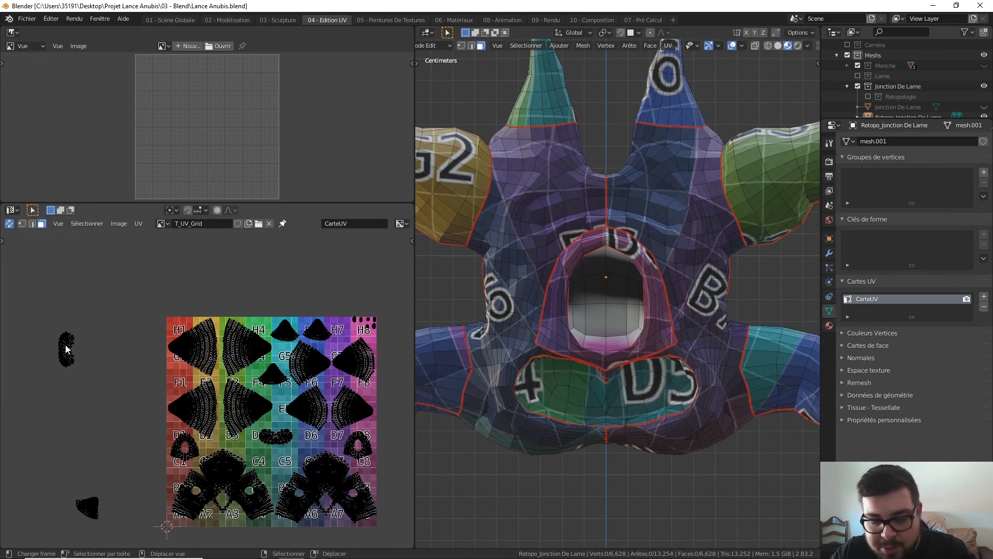
Step: Select the remaining bean-shaped island outside the grid, rotate it -90°, and place it over tiles C4 to C5 beneath the first one
{"action": "type", "text": "lr-90"}
{"action": "key", "text": "Return"}
{"action": "key", "text": "g"}
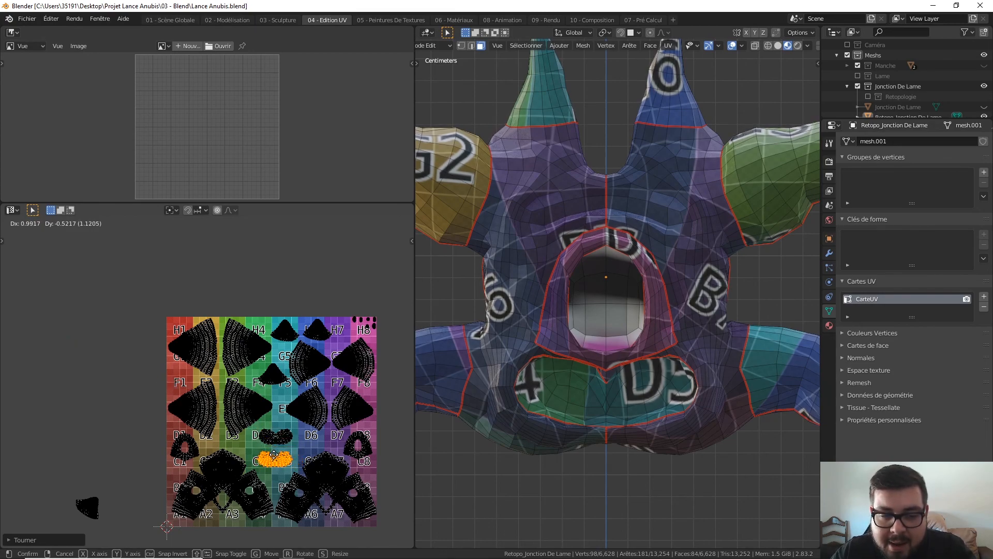
{"action": "left_click", "coordinate": [276, 459]}
Step: Select the last small fan-shaped island outside the grid and move it into the gap near tiles D6 to C6
{"action": "key", "text": "l"}
{"action": "key", "text": "g"}
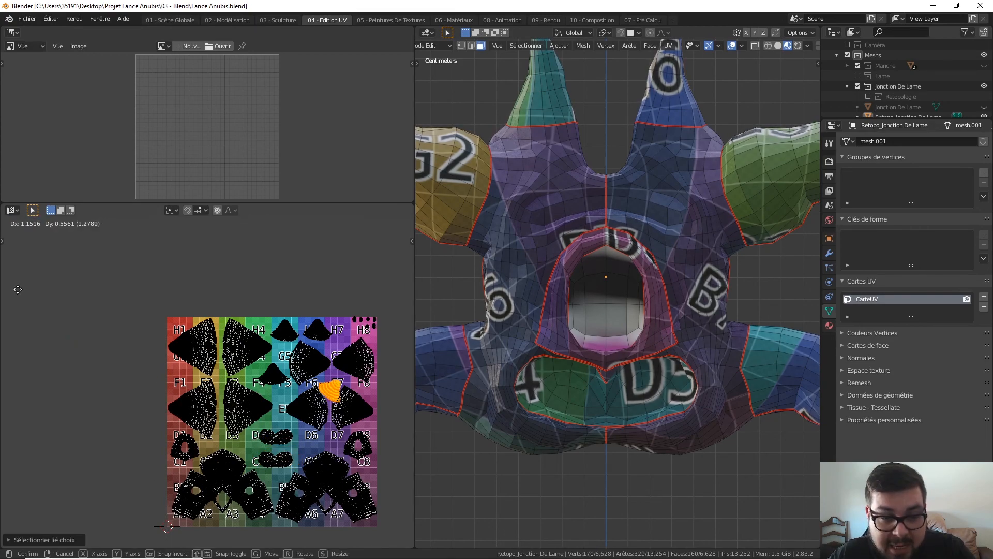
{"action": "left_click", "coordinate": [406, 348]}
Step: Rotate the small fan-shaped island upright, adjust its position over tiles D6 to C6 above the body island, and deselect it
{"action": "scroll", "coordinate": [375, 450], "scroll_direction": "up", "scroll_amount": 2}
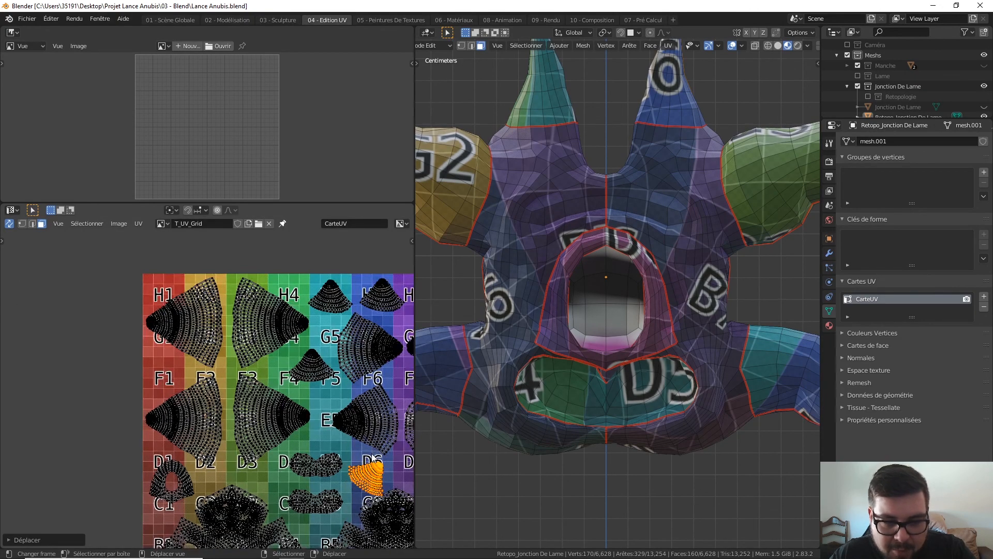
{"action": "scroll", "coordinate": [365, 443], "scroll_direction": "up", "scroll_amount": 1}
{"action": "key", "text": "r"}
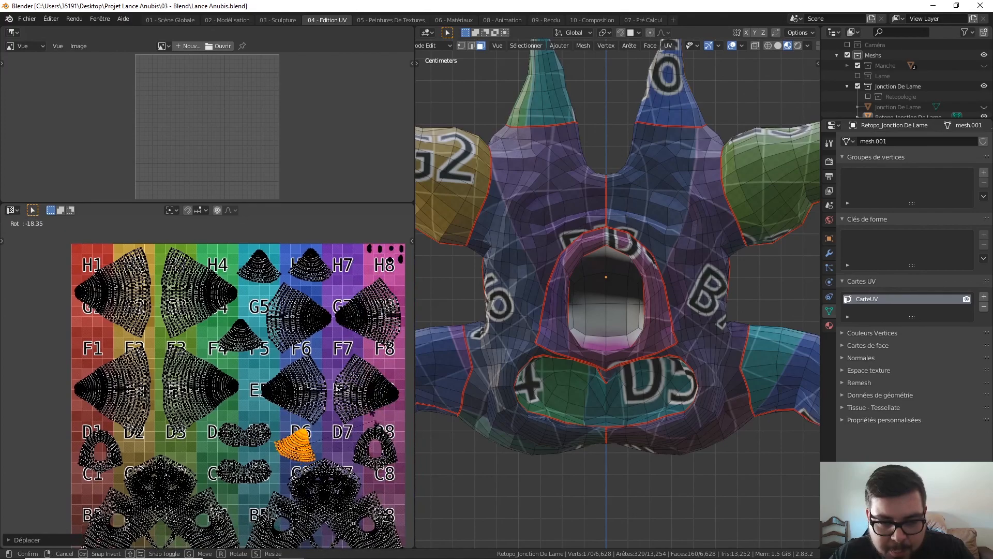
{"action": "left_click", "coordinate": [357, 408]}
{"action": "key", "text": "g"}
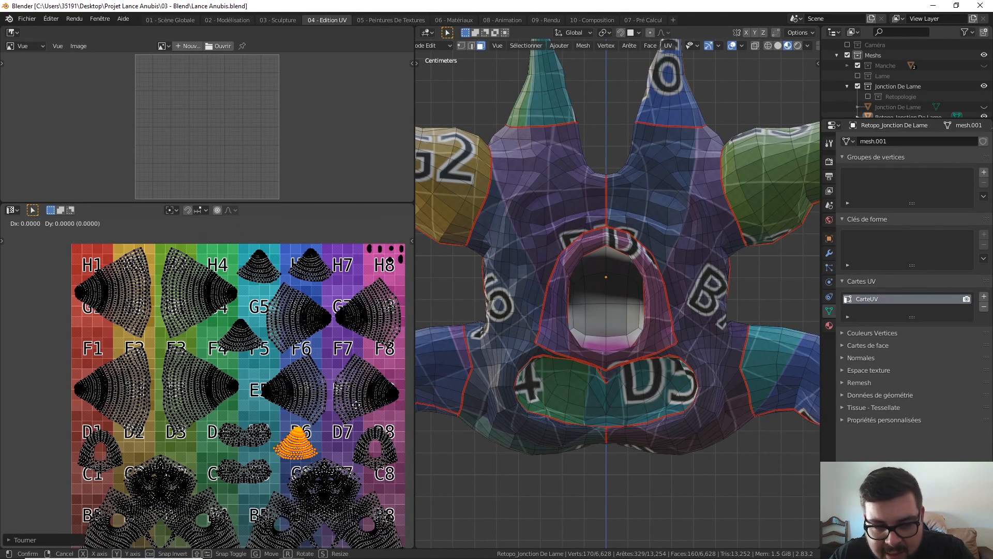
{"action": "left_click", "coordinate": [355, 402]}
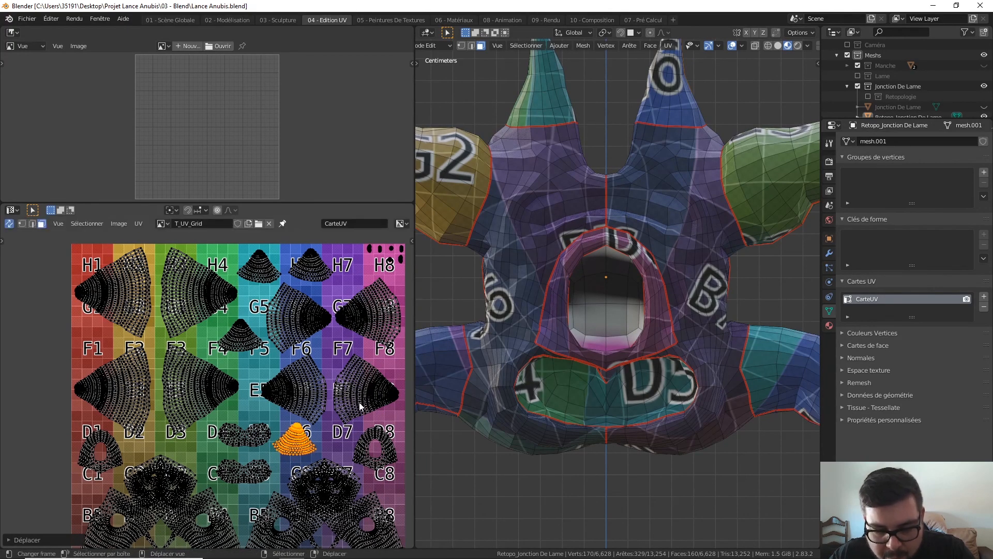
{"action": "middle_click_drag", "start_coordinate": [354, 401], "coordinate": [316, 394]}
{"action": "key", "text": "g"}
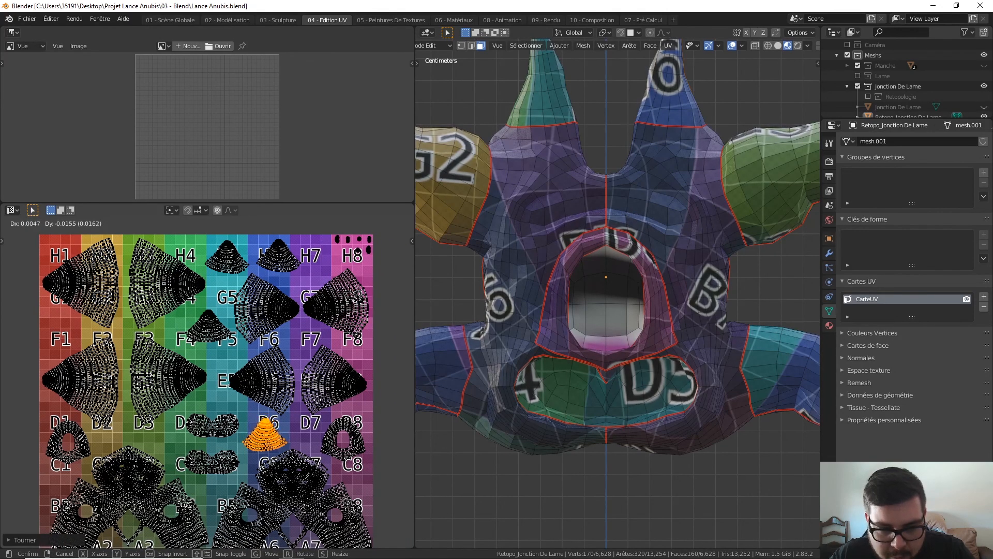
{"action": "left_click", "coordinate": [319, 404]}
{"action": "key", "text": "alt+a"}
{"action": "scroll", "coordinate": [317, 399], "scroll_direction": "down", "scroll_amount": 3}
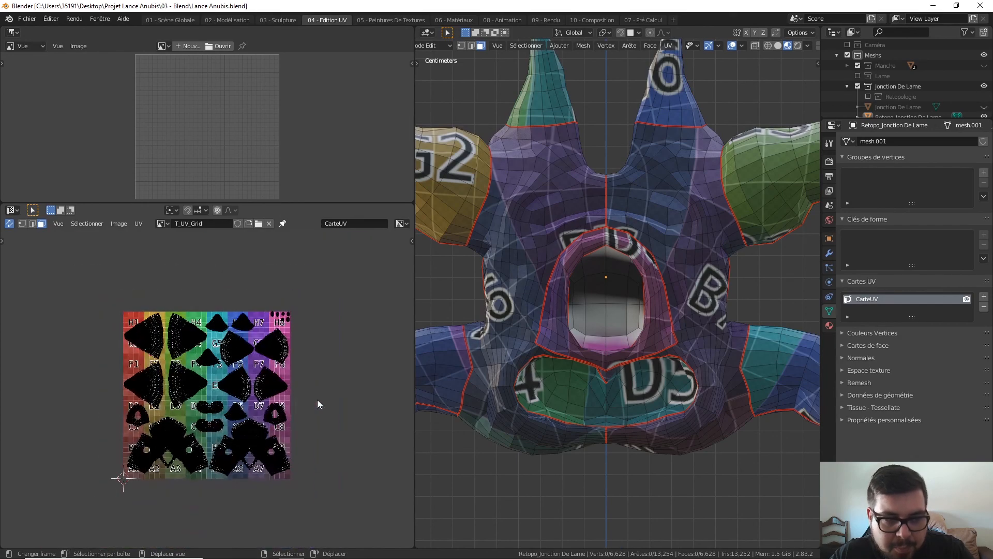
{"action": "scroll", "coordinate": [281, 386], "scroll_direction": "up", "scroll_amount": 4}
{"action": "scroll", "coordinate": [282, 385], "scroll_direction": "down", "scroll_amount": 3}
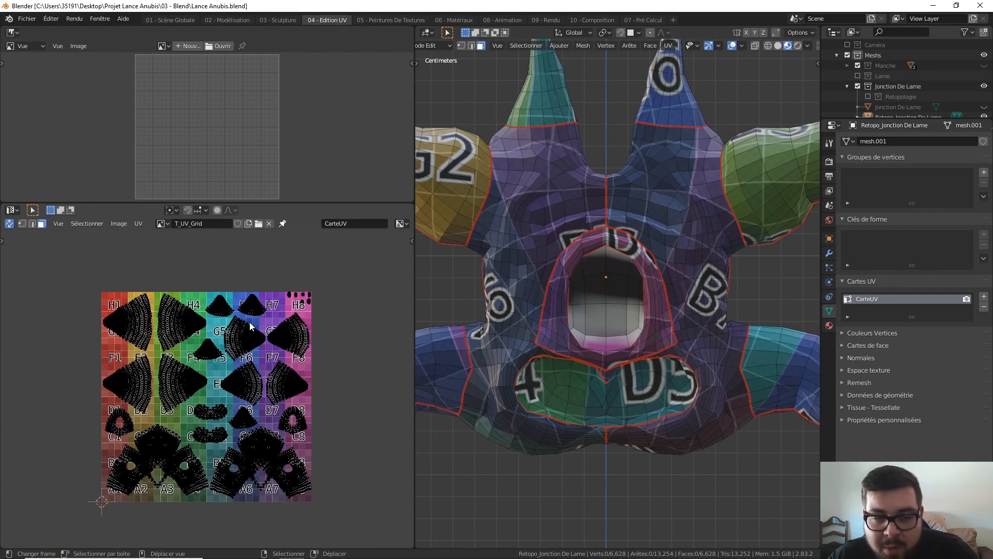
{"action": "scroll", "coordinate": [245, 331], "scroll_direction": "up", "scroll_amount": 3}
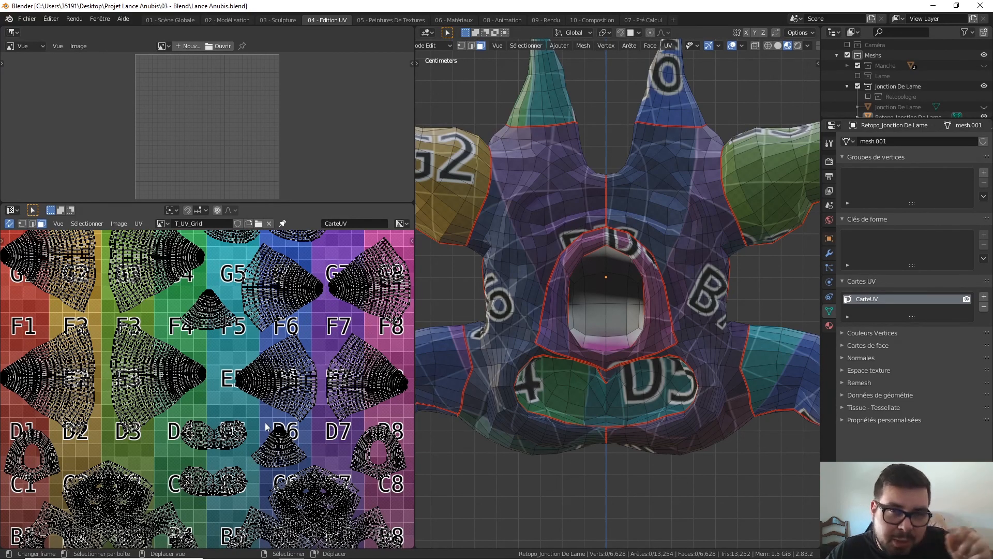
{"action": "scroll", "coordinate": [272, 393], "scroll_direction": "down", "scroll_amount": 2}
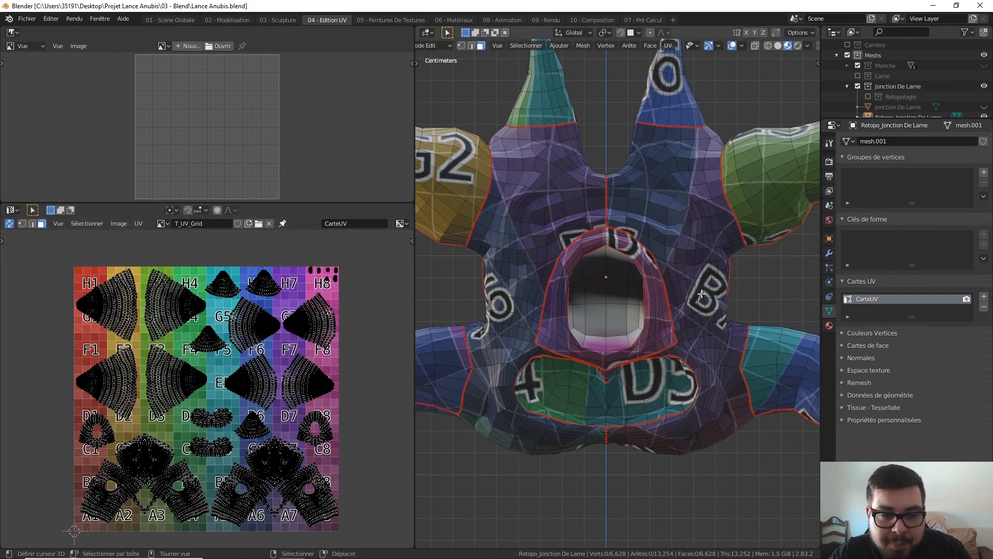
{"action": "scroll", "coordinate": [683, 303], "scroll_direction": "down", "scroll_amount": 2}
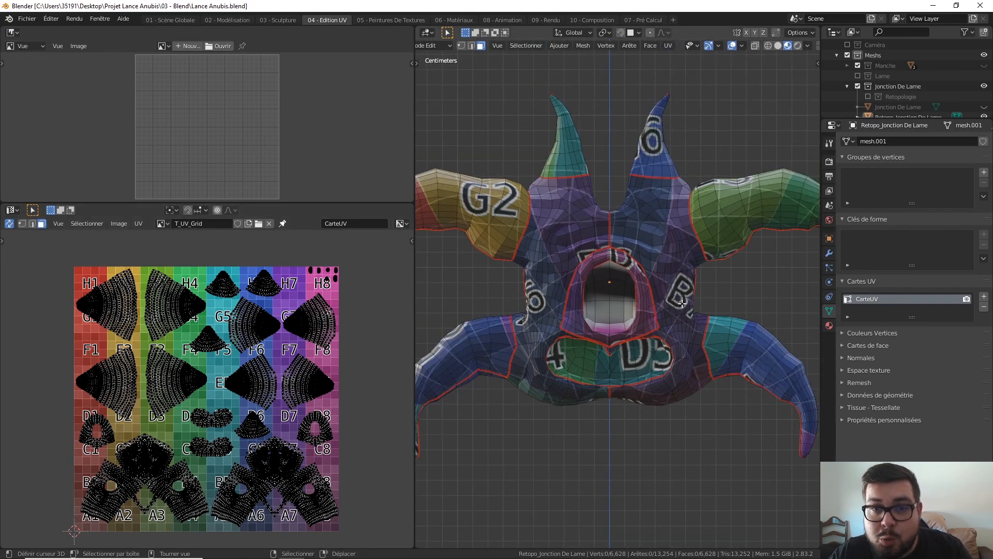